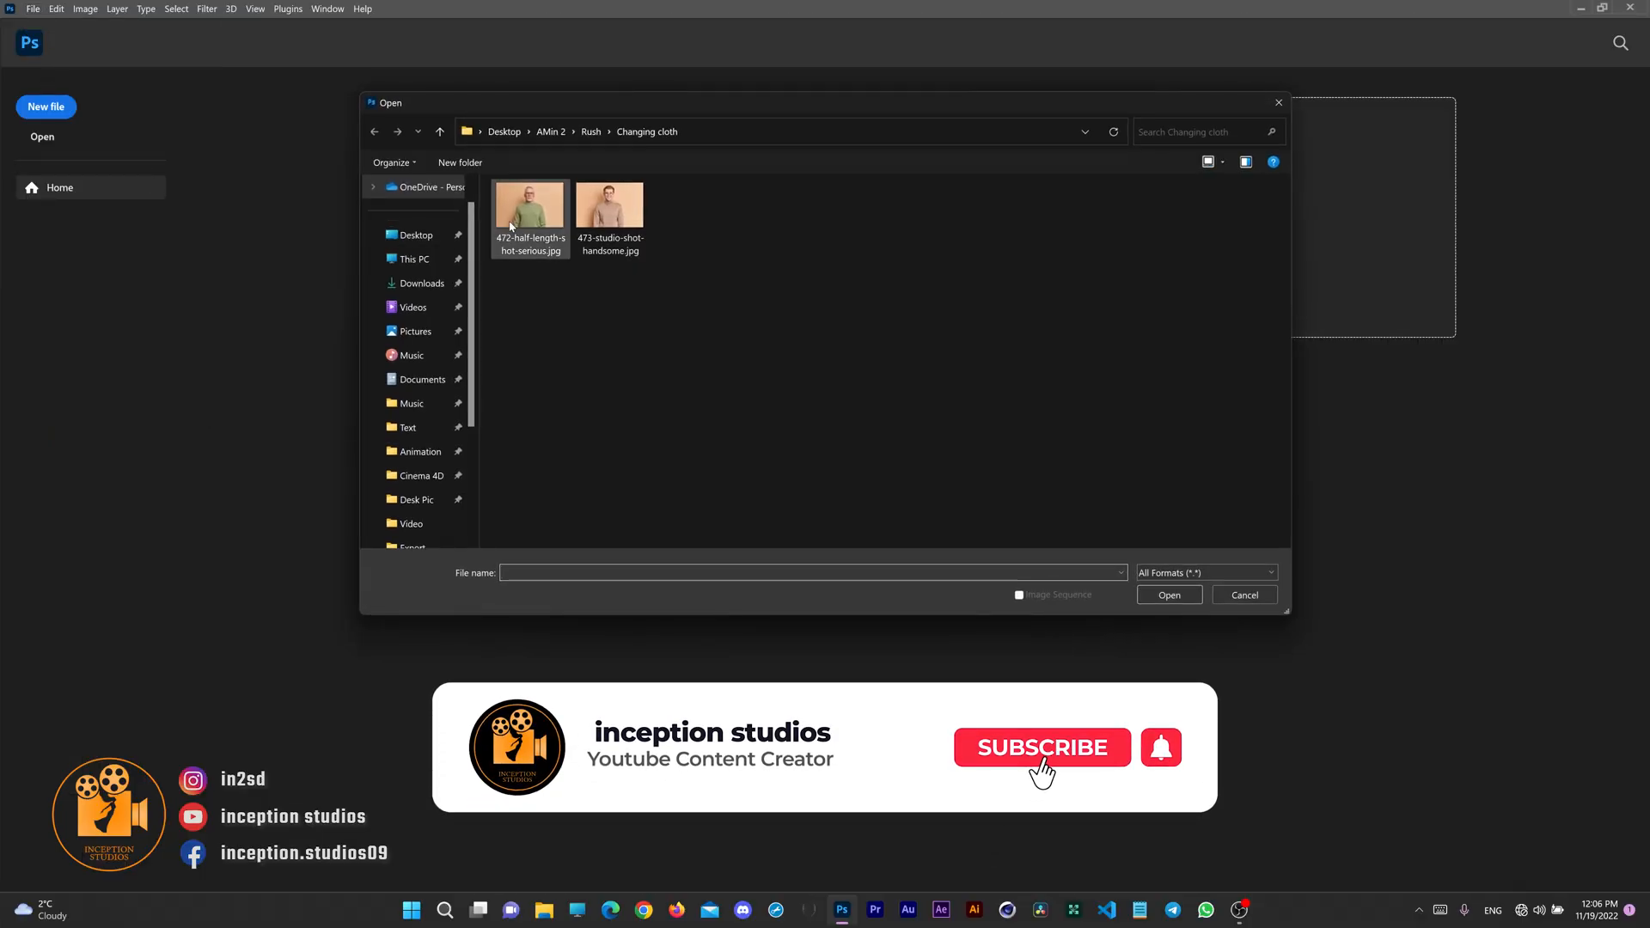
# - Open the photos 472-half-length-shot-serious.jpg and 473-studio-shot-handsome.jpg from the Changing cloth folder
pyautogui.click(511, 226)
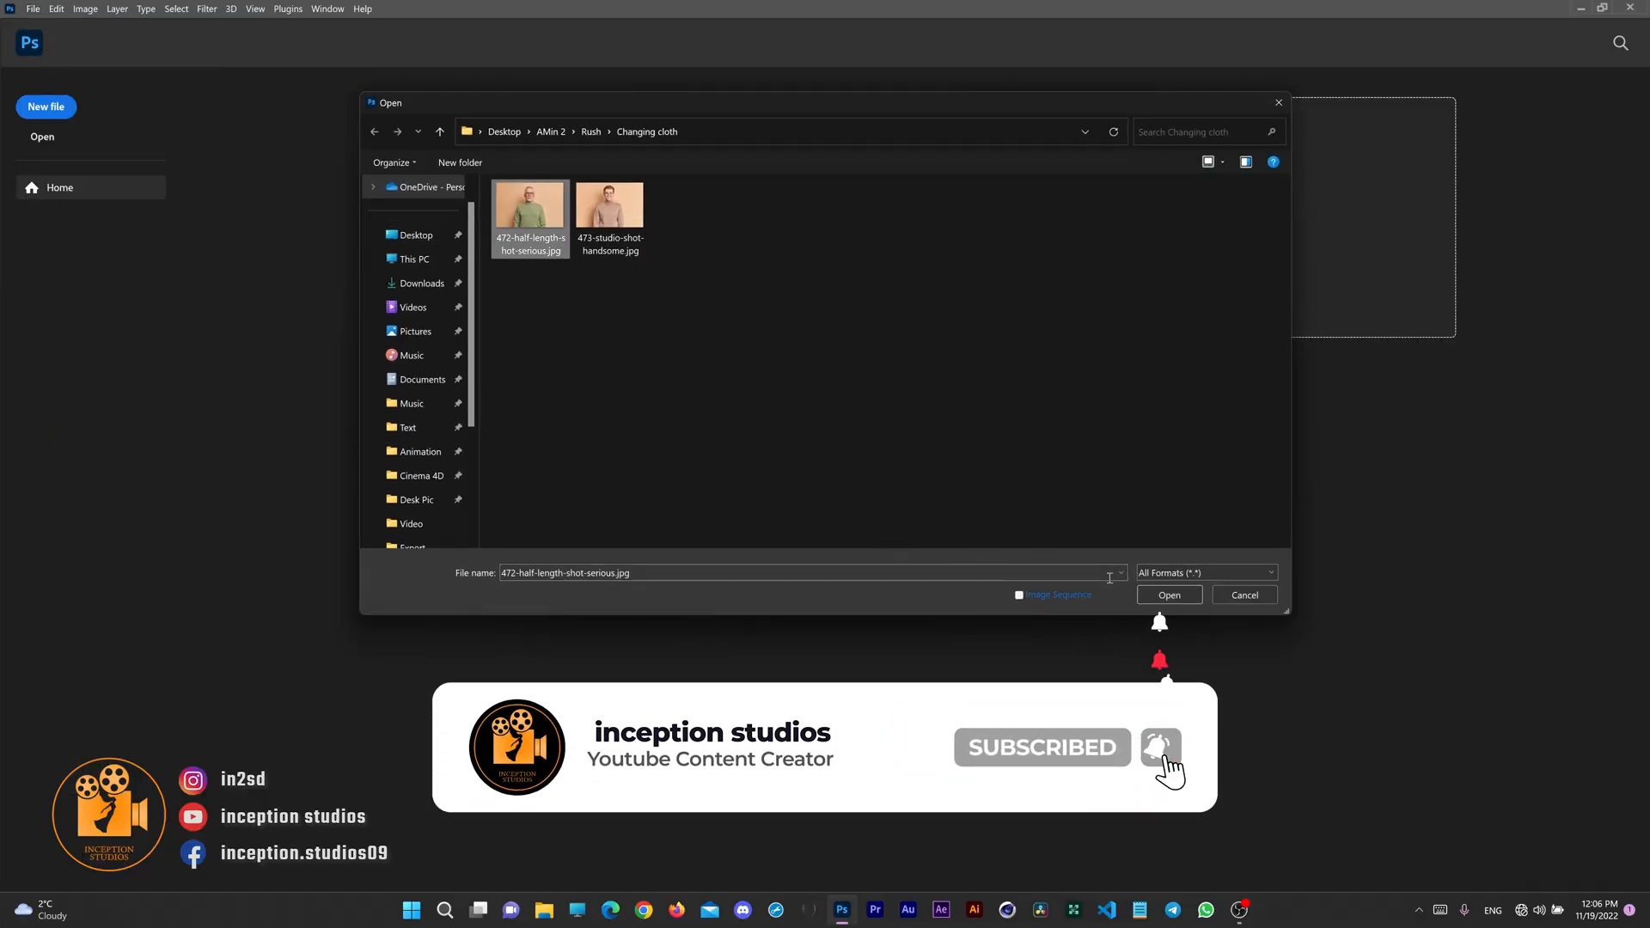
pyautogui.click(1169, 594)
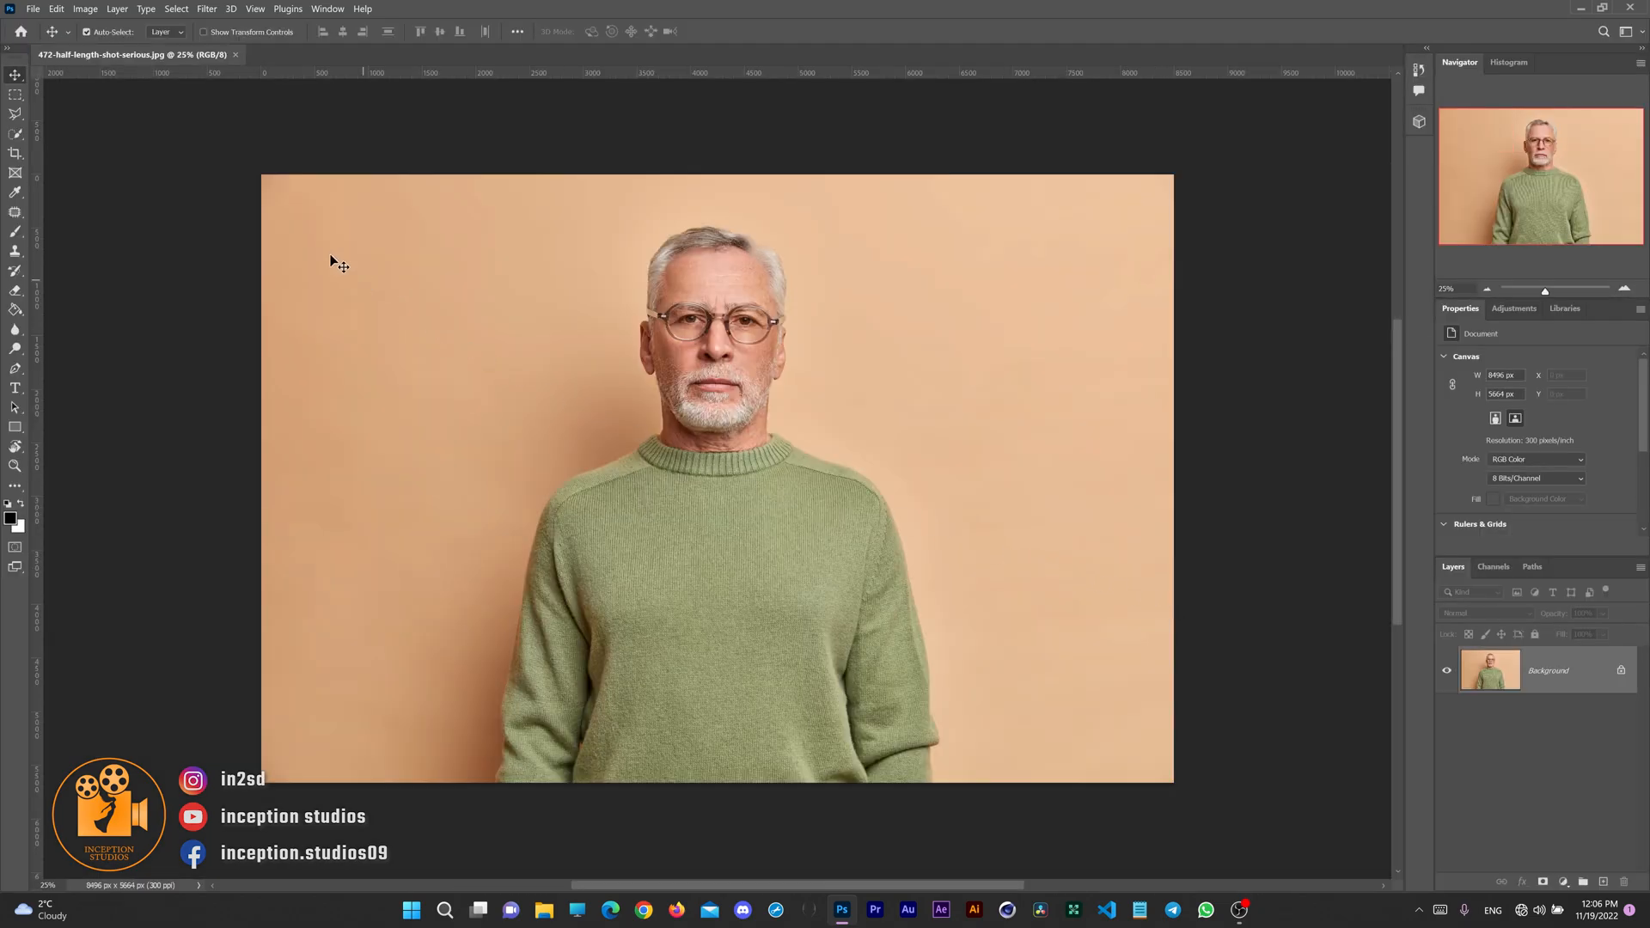
pyautogui.click(34, 14)
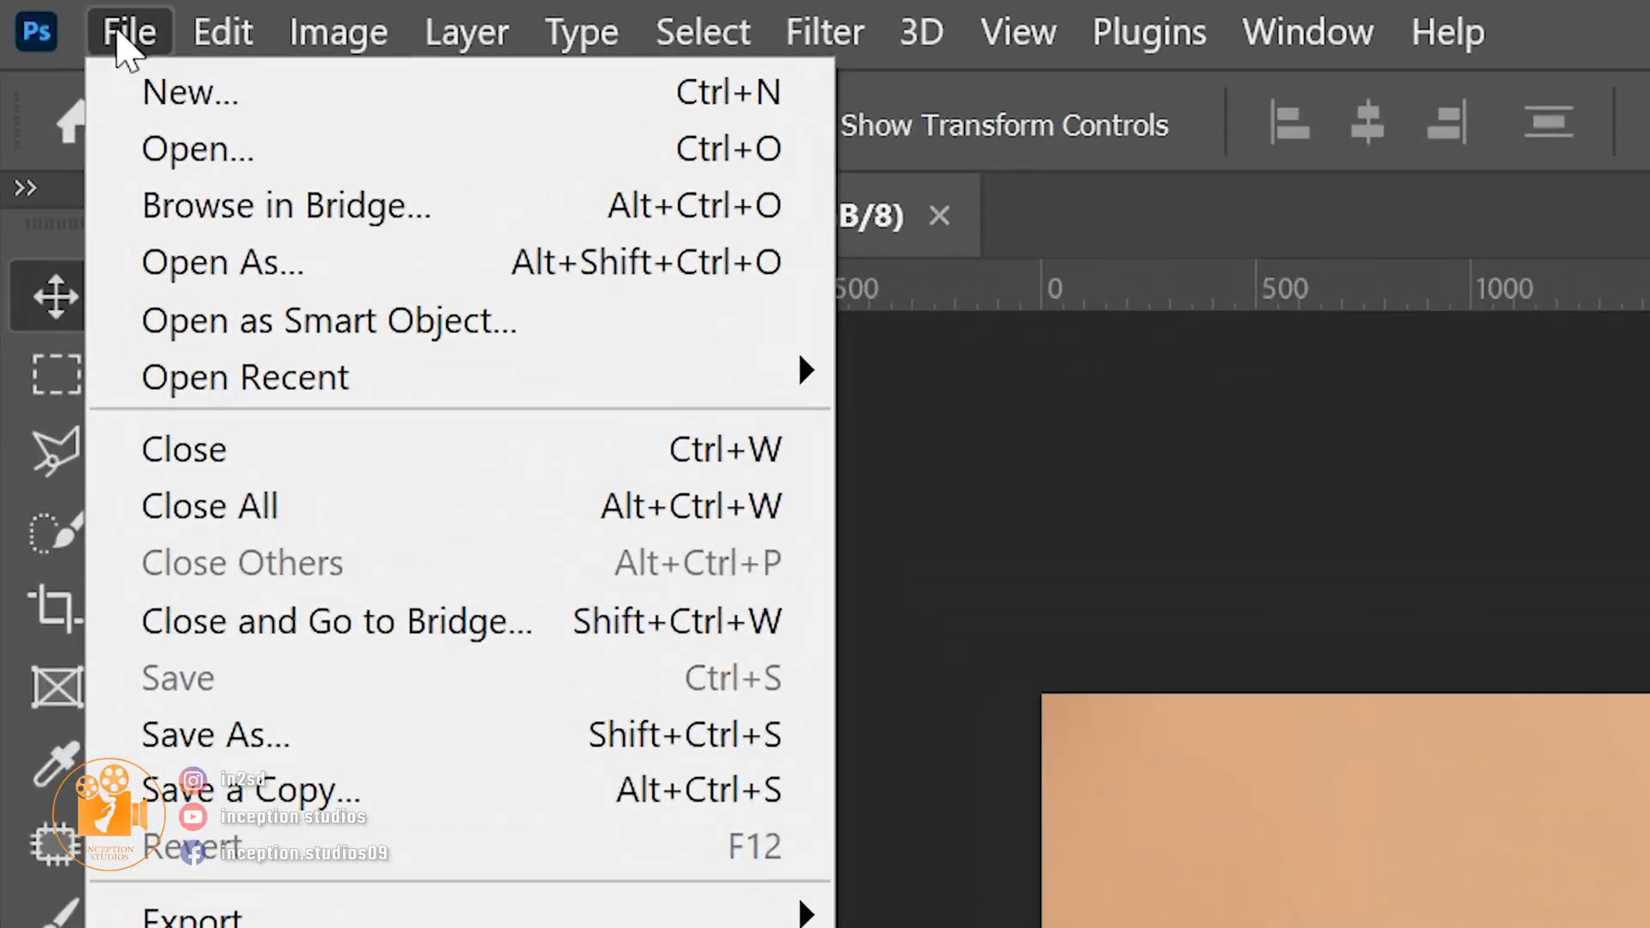
pyautogui.click(125, 151)
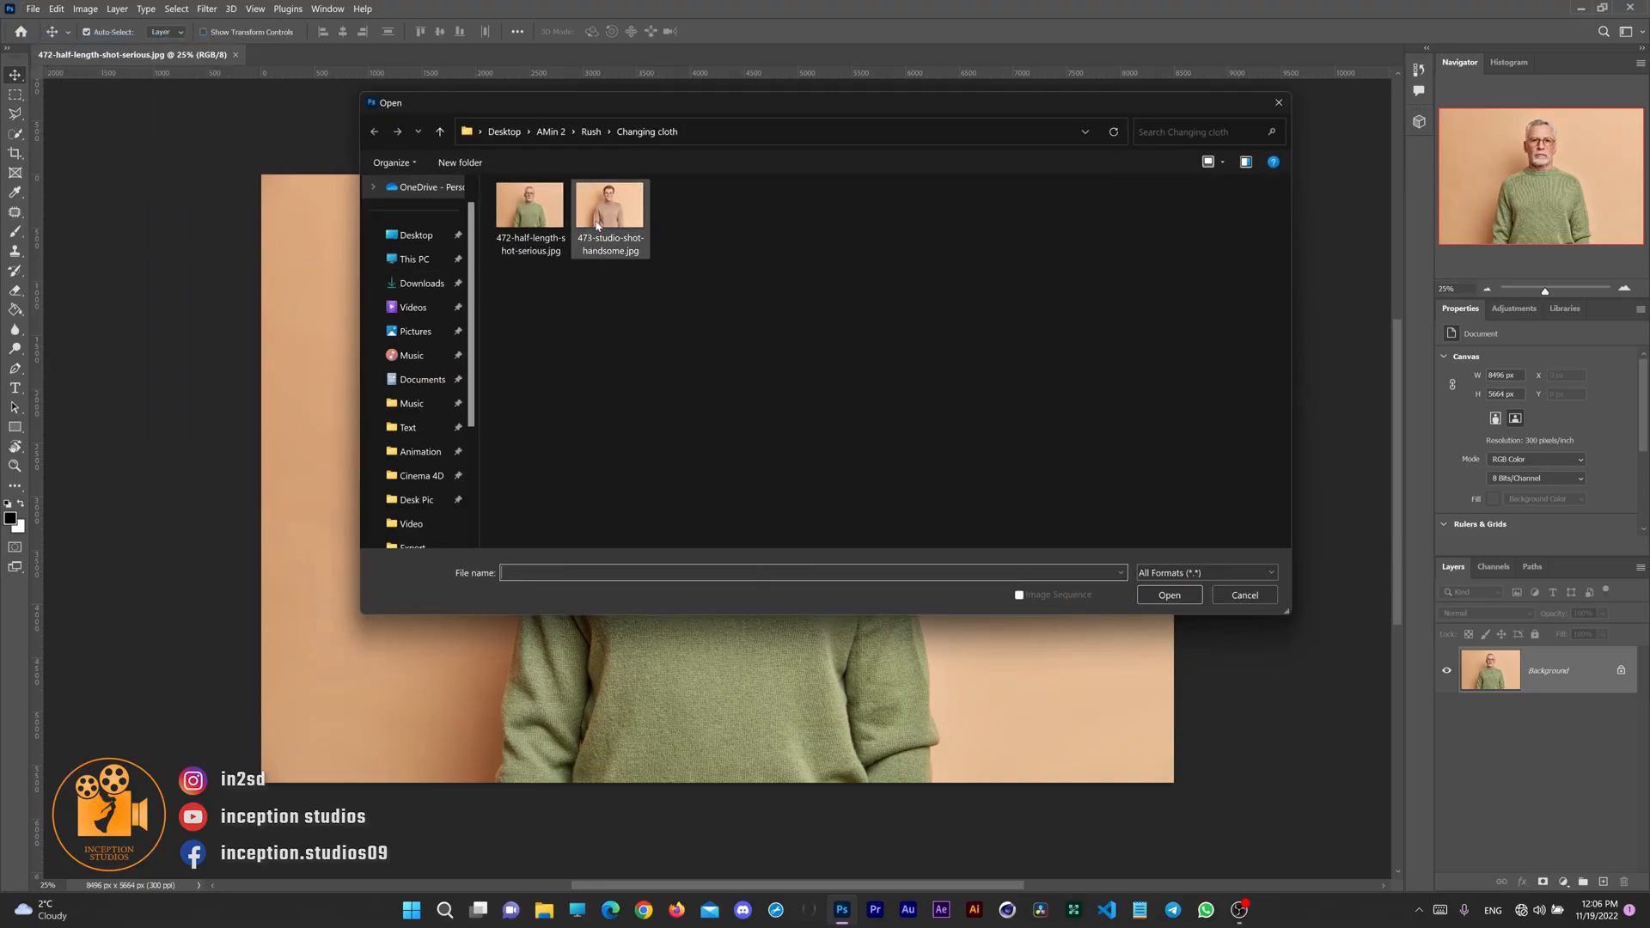
pyautogui.click(597, 226)
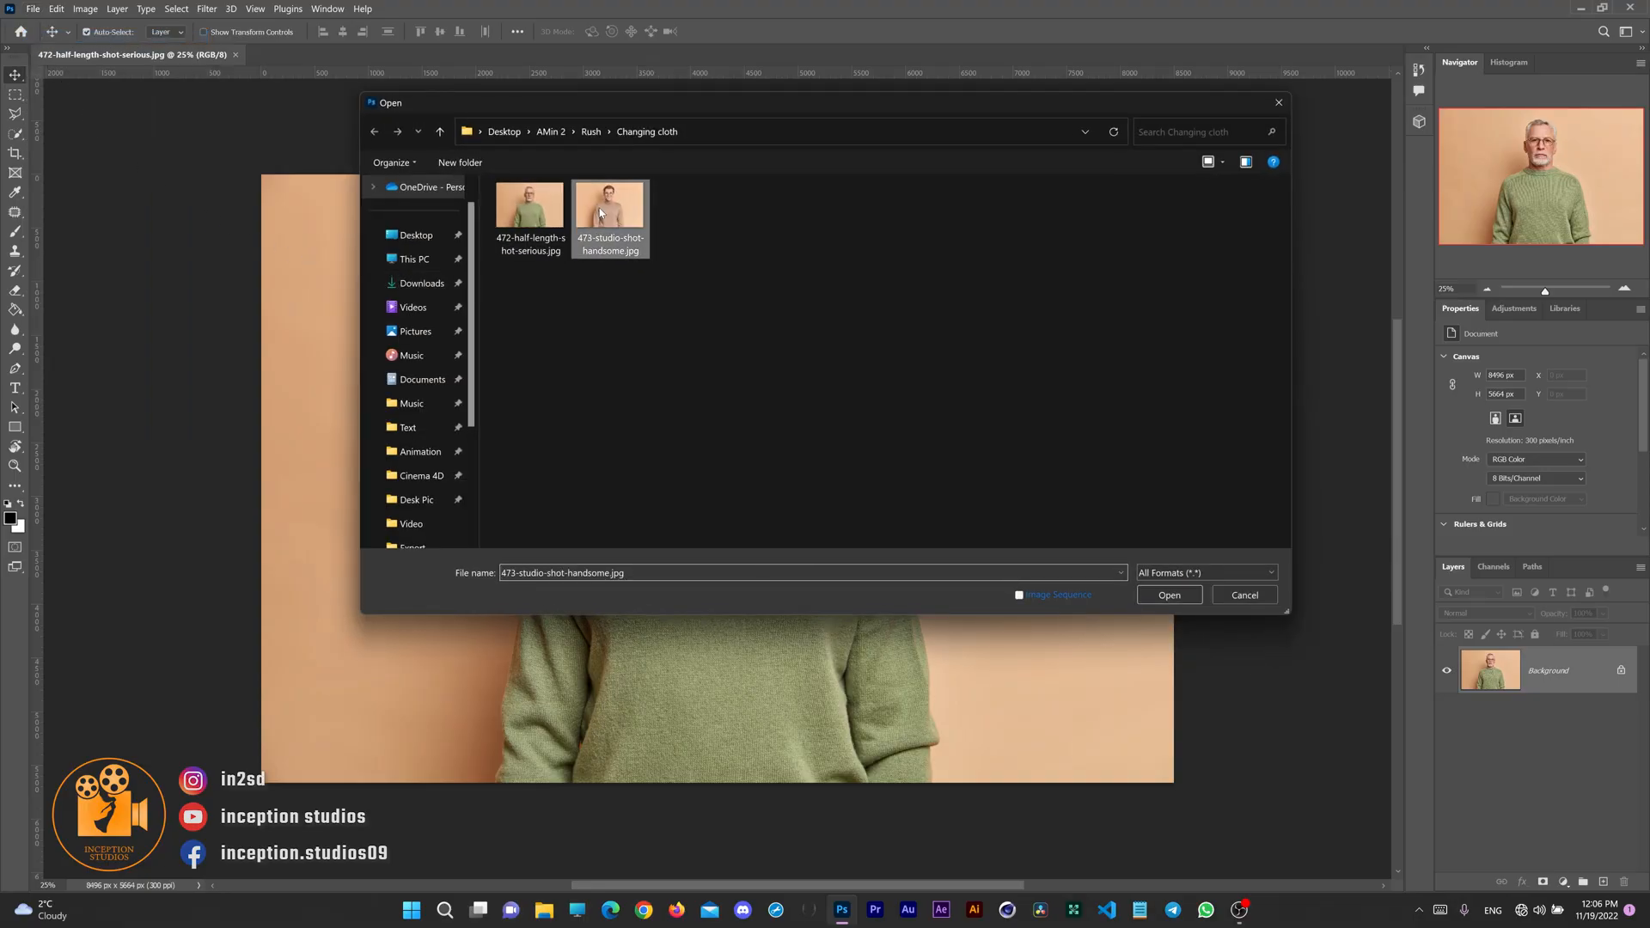
pyautogui.click(1154, 592)
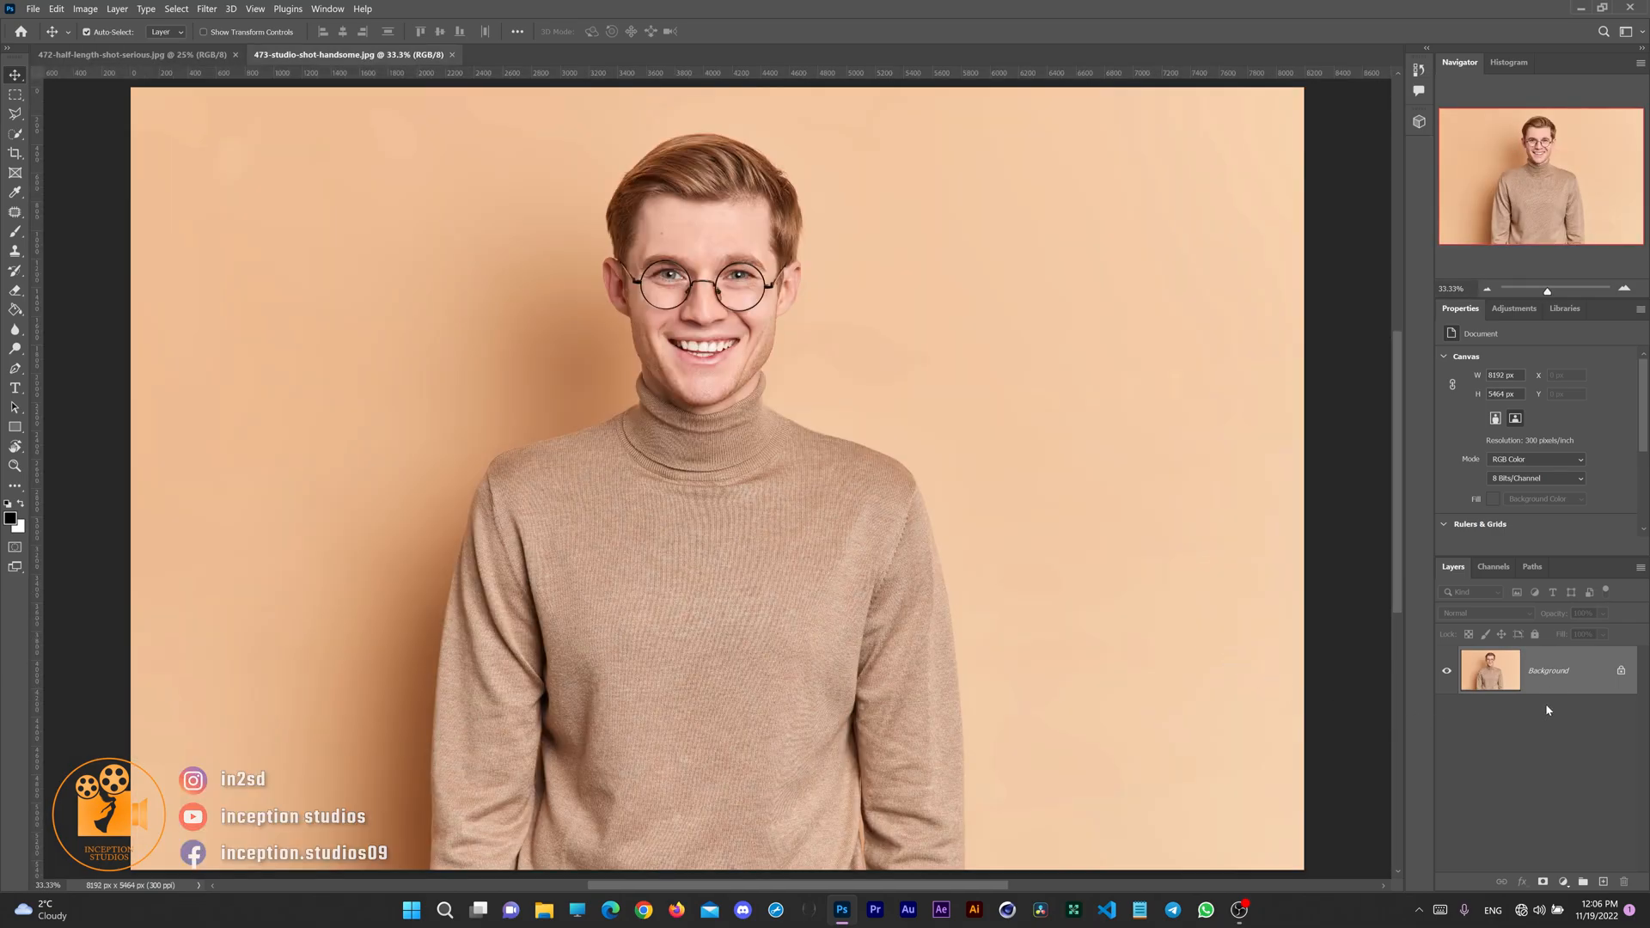
# - Copy the younger man's photo into the 472-half-length-shot-serious.jpg document as a new layer and close the 473 file
pyautogui.moveTo(1547, 675); pyautogui.dragTo(730, 347)
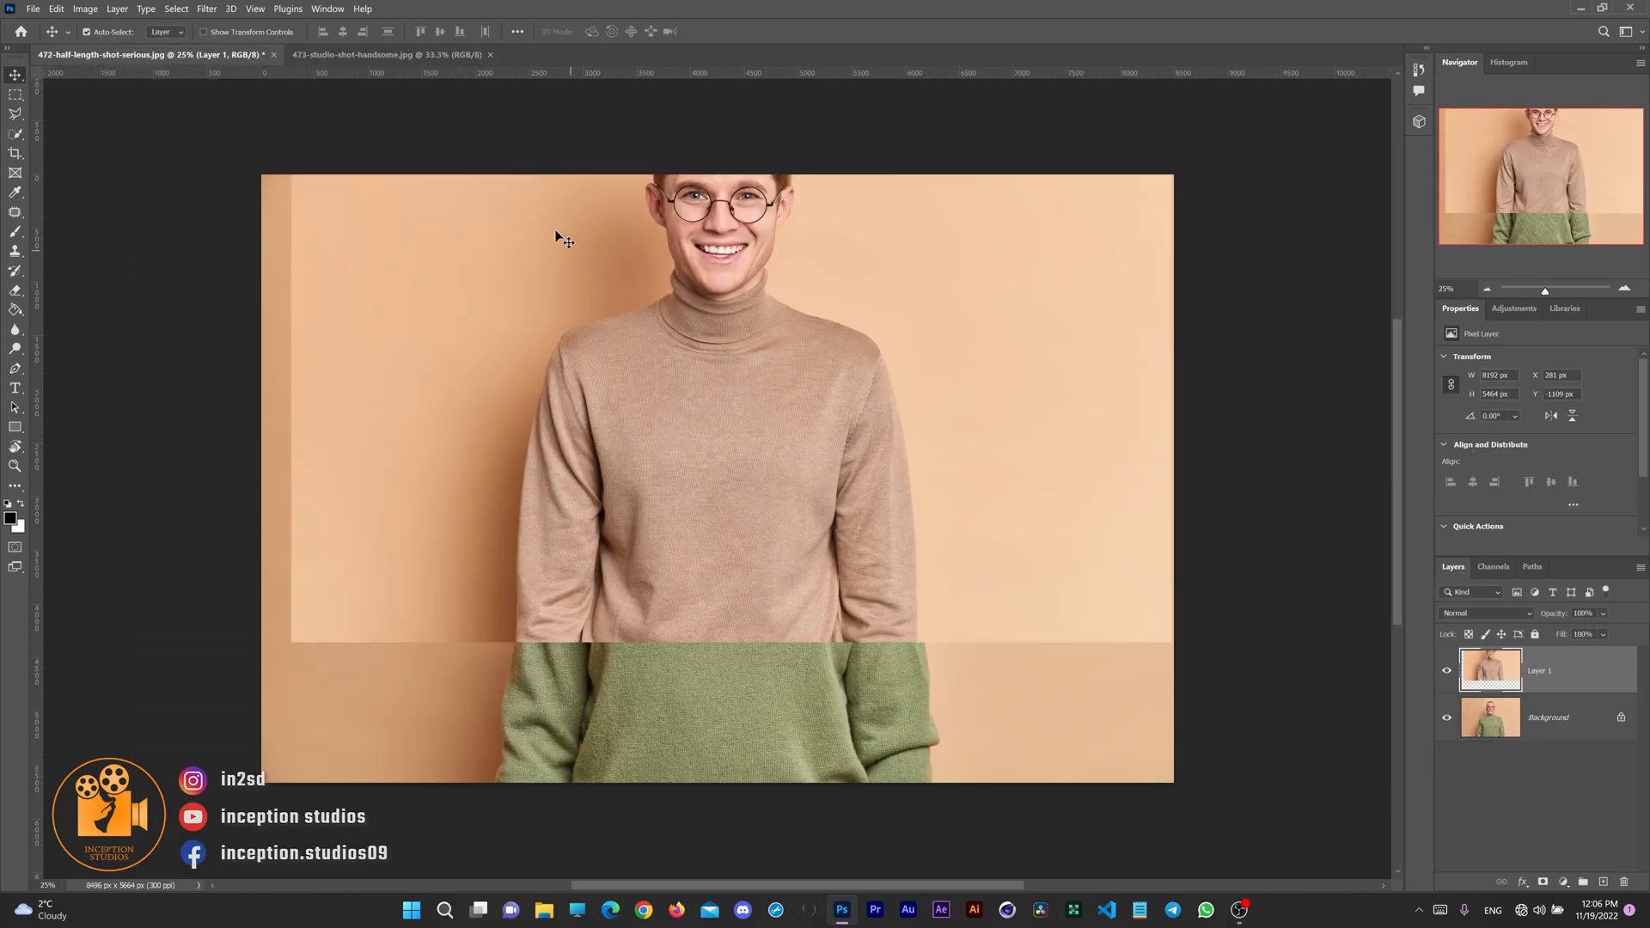
pyautogui.click(490, 55)
# - Position Layer 1 so the younger man overlaps the older man and lower the layer's opacity to 47%
pyautogui.moveTo(653, 290); pyautogui.dragTo(648, 416)
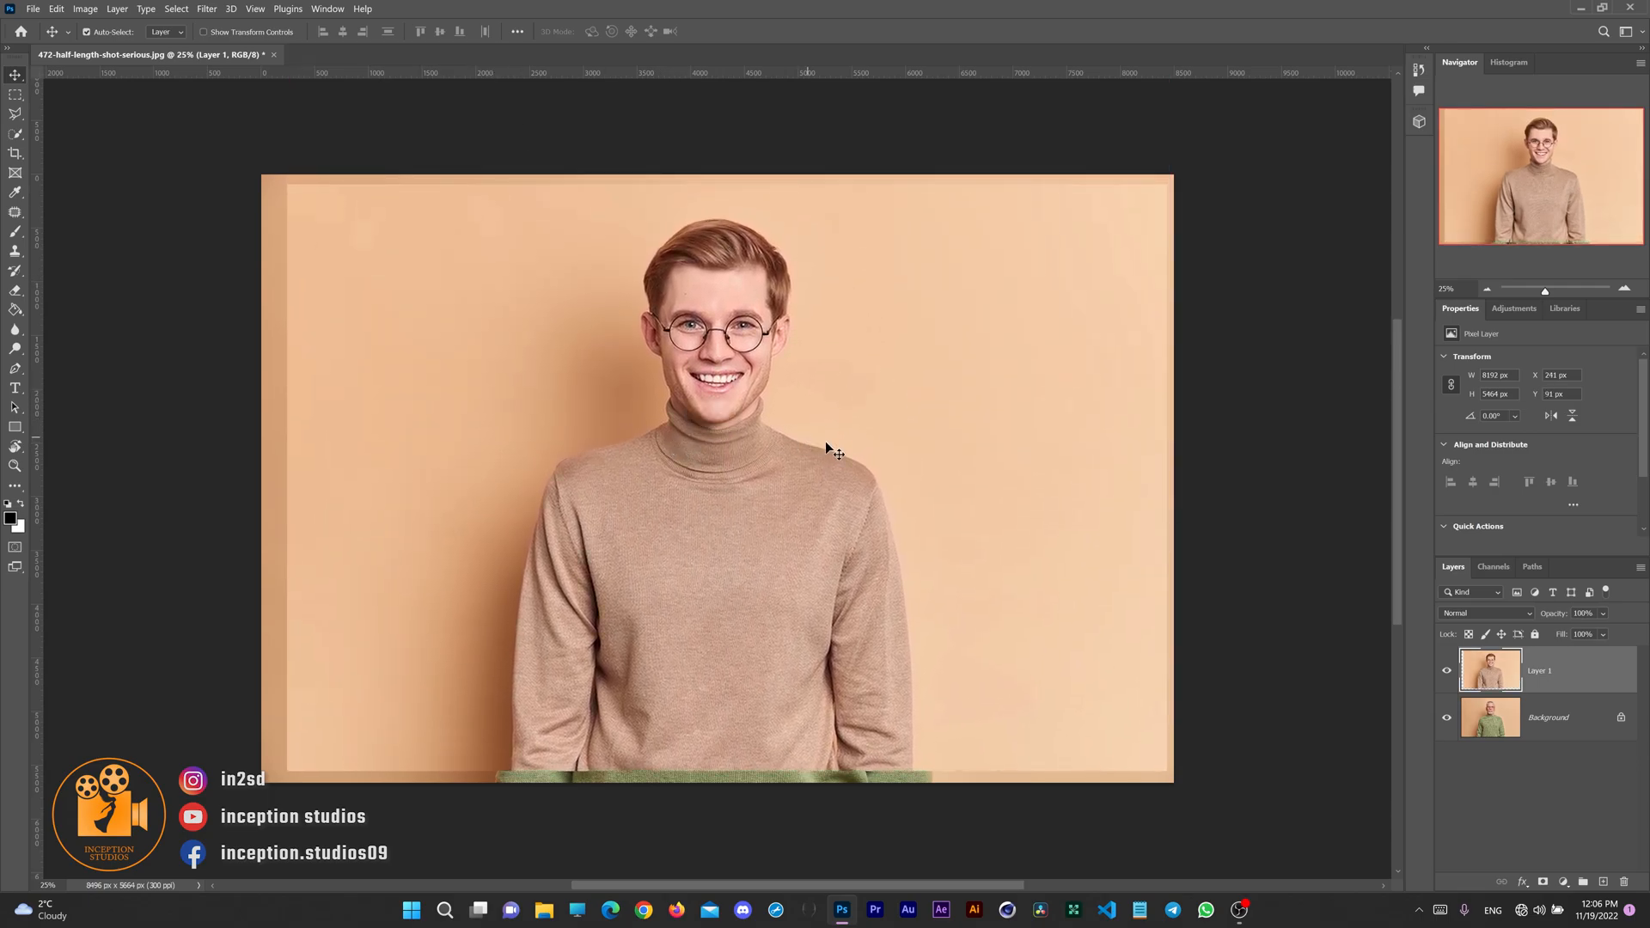
pyautogui.click(1602, 614)
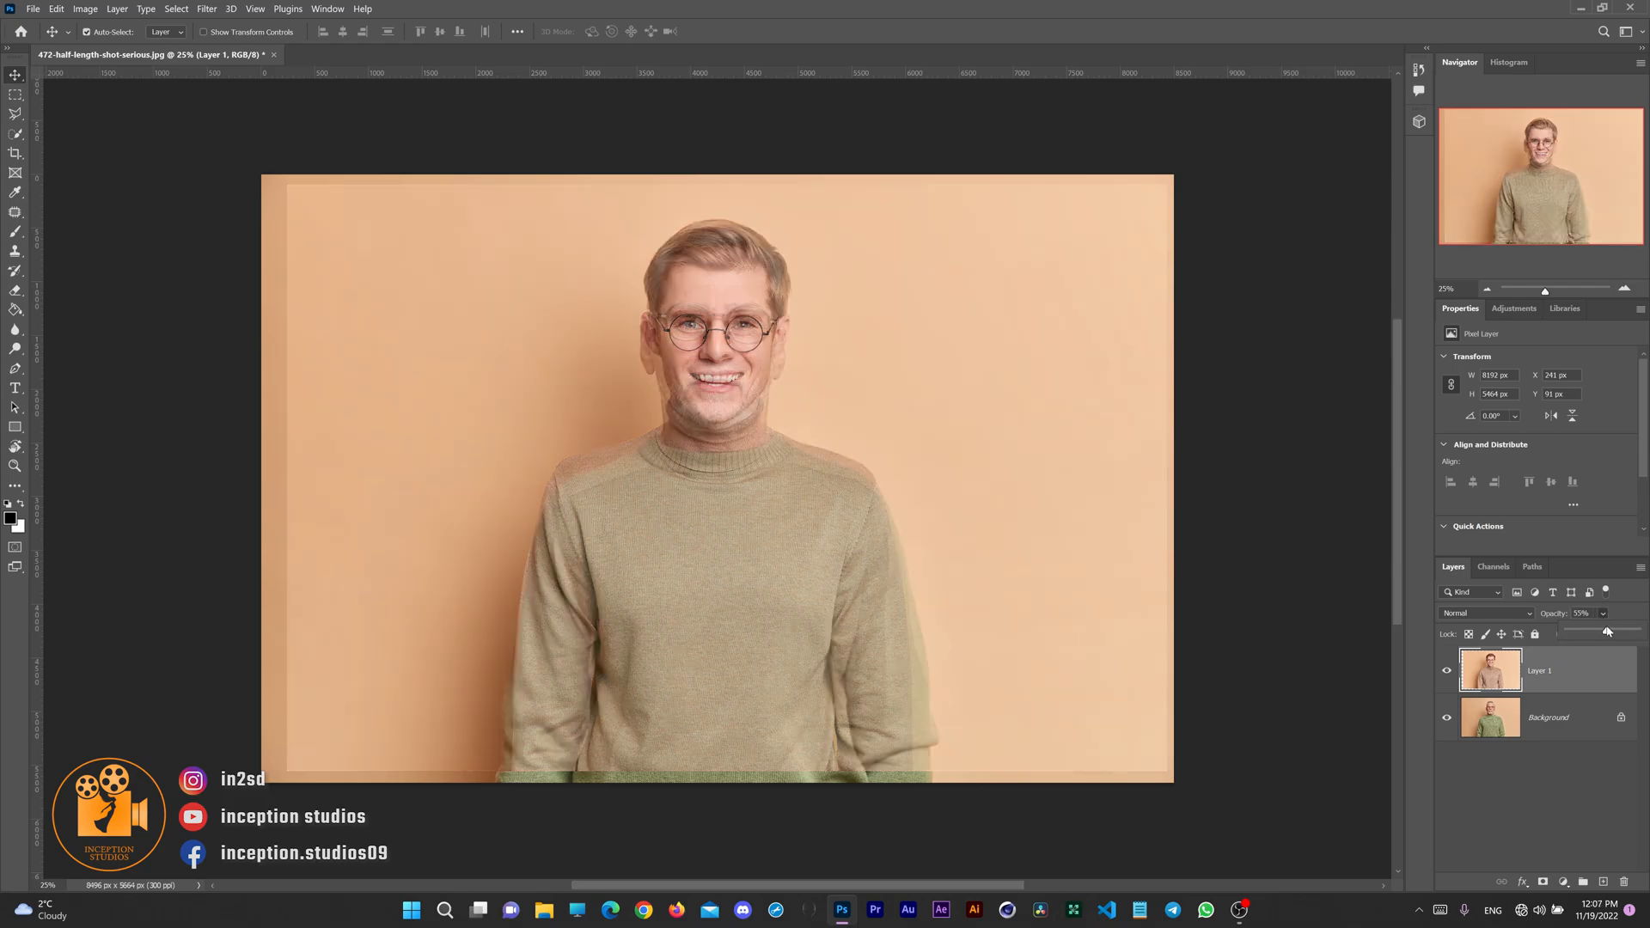
pyautogui.moveTo(1600, 631); pyautogui.dragTo(1600, 631)
# - Use Free Transform to scale Layer 1 up to about 119% around its centre and shift it over the green sweater
pyautogui.click(1623, 290)
pyautogui.click(1623, 291)
pyautogui.scroll(1, 1400, 416)
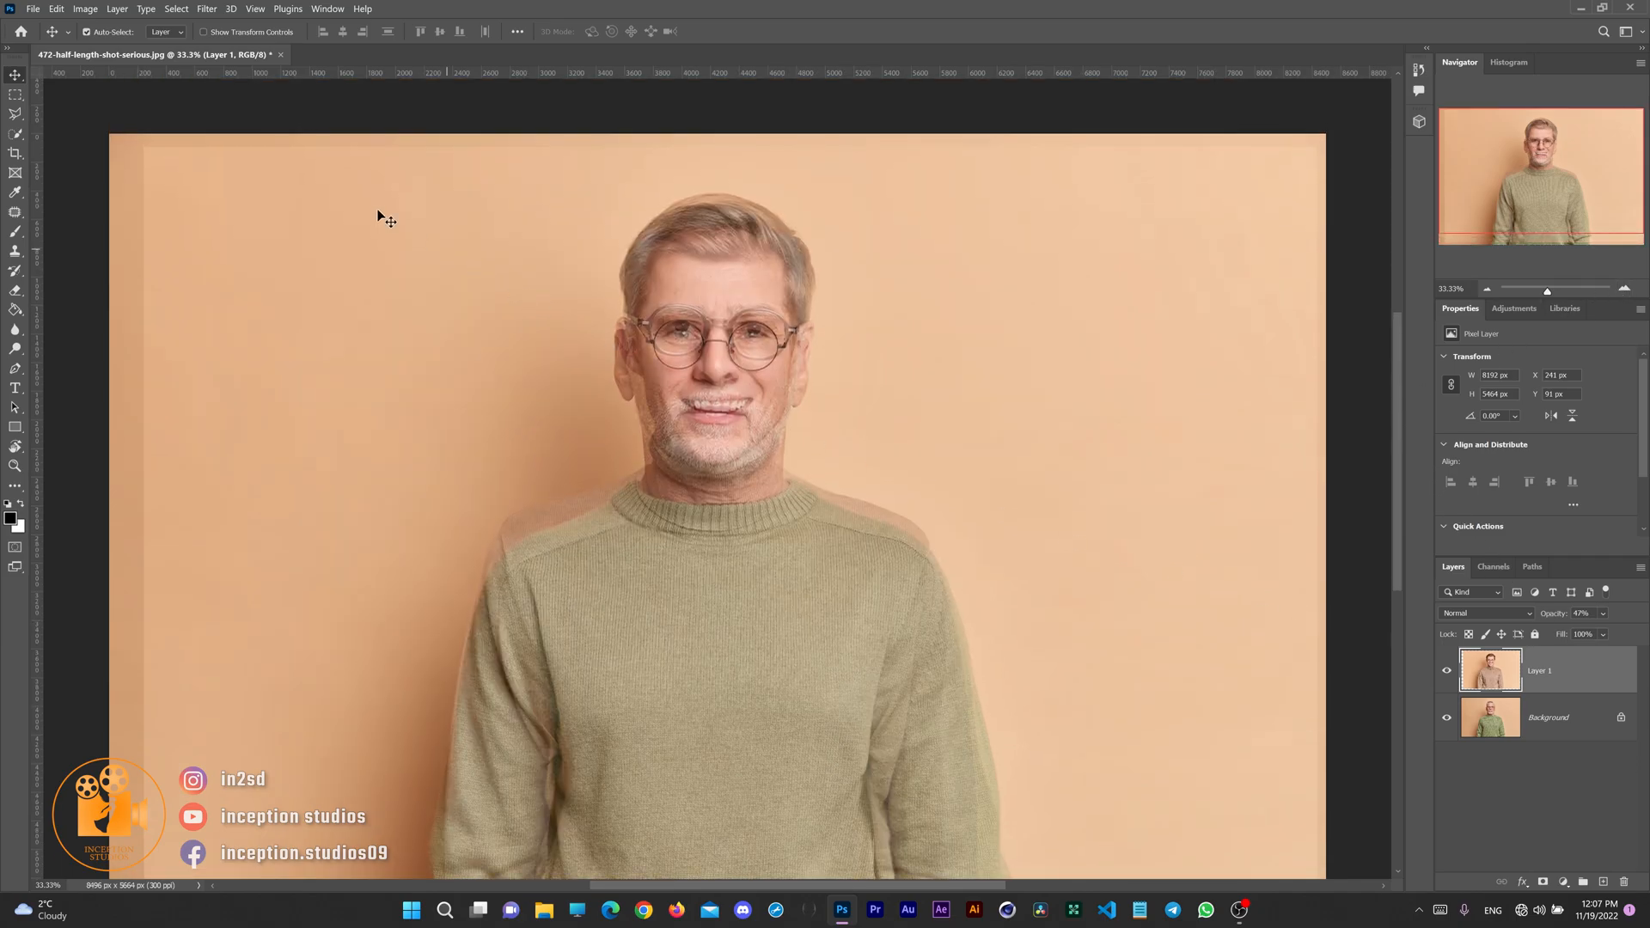
pyautogui.click(54, 8)
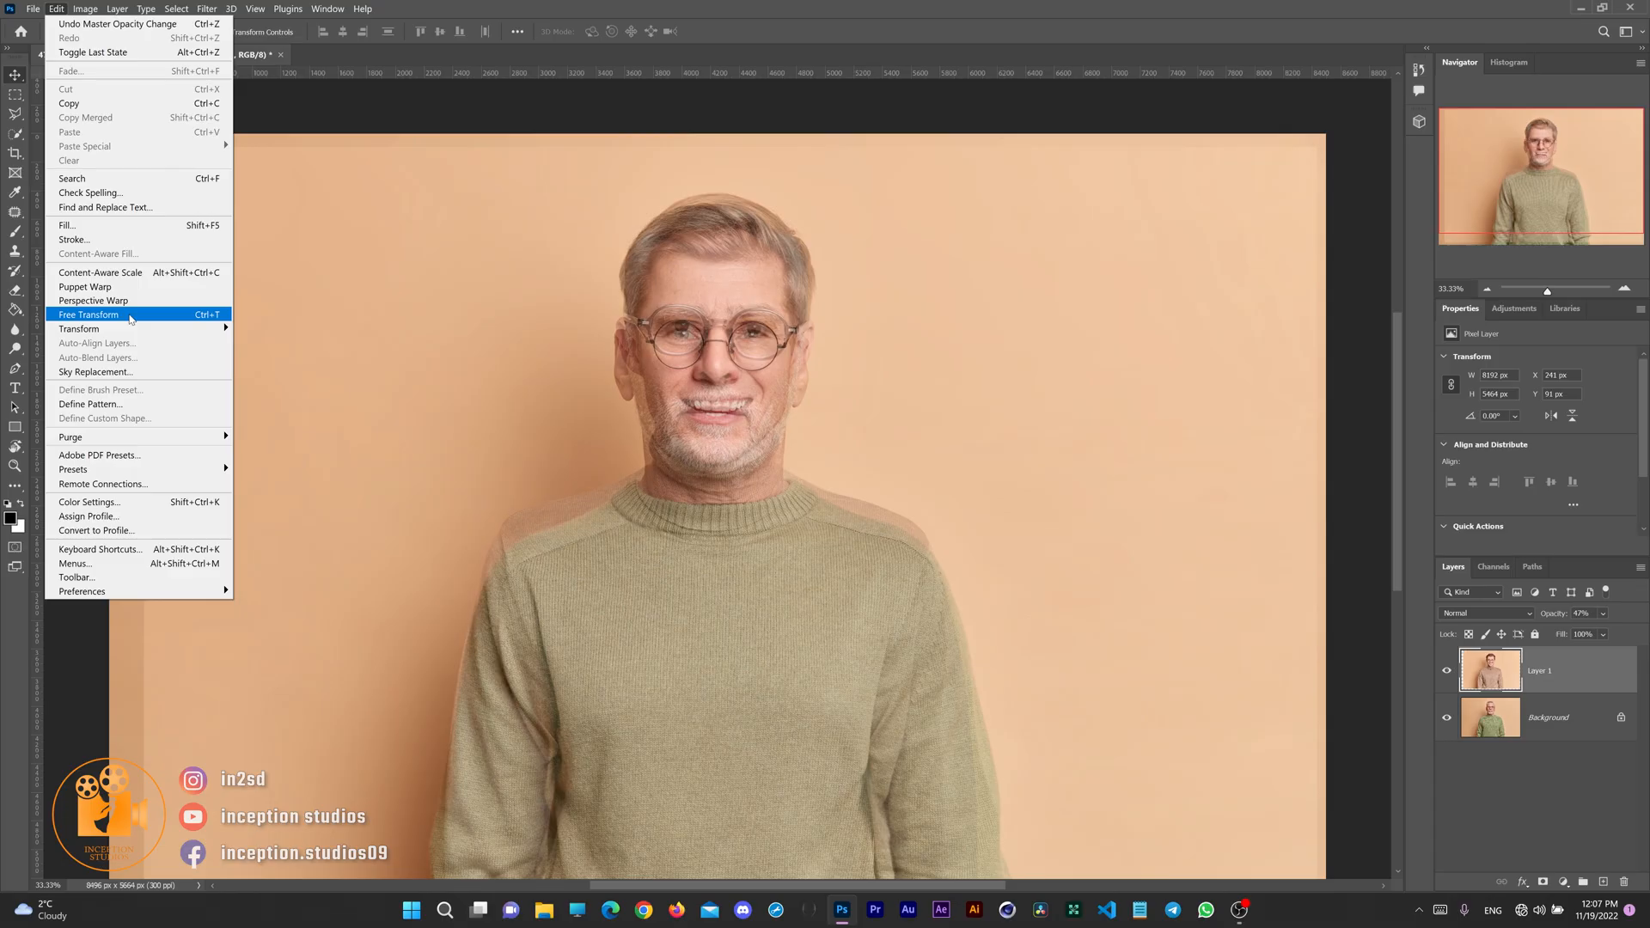
pyautogui.click(292, 700)
pyautogui.moveTo(1316, 147); pyautogui.dragTo(1368, 94)
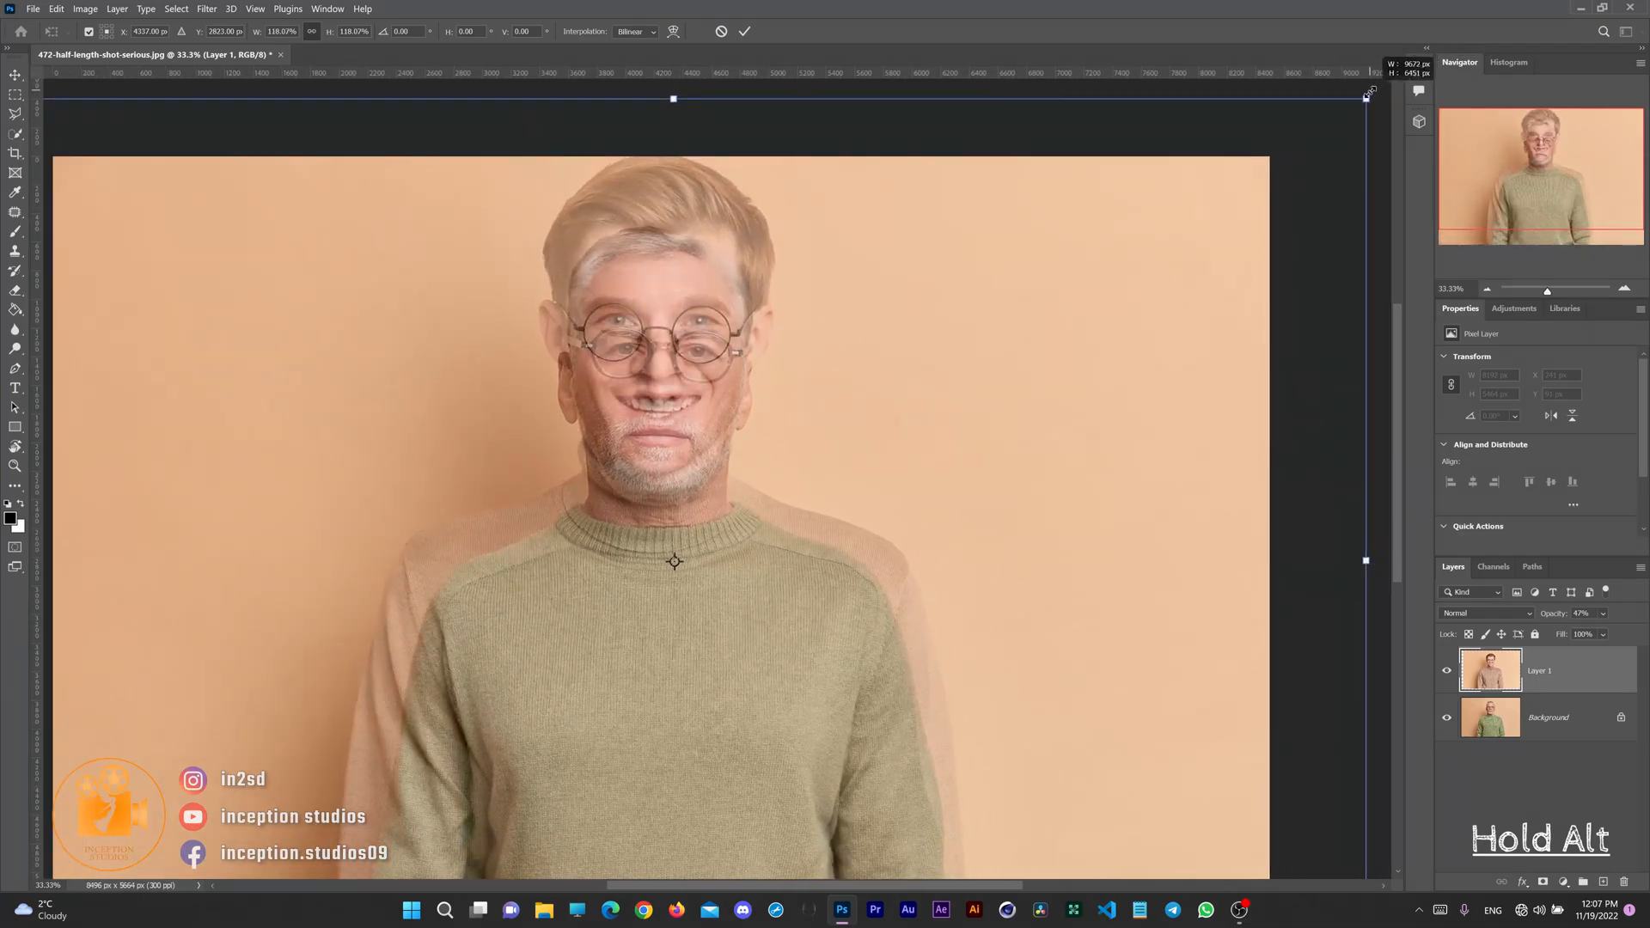
pyautogui.moveTo(749, 496); pyautogui.dragTo(753, 536)
pyautogui.moveTo(1367, 140); pyautogui.dragTo(1344, 144)
pyautogui.moveTo(803, 483); pyautogui.dragTo(805, 485)
# - Fine-tune Layer 1's position so the turtleneck lines up with the older man's neck, and apply the transform
pyautogui.click(1624, 291)
pyautogui.click(1624, 290)
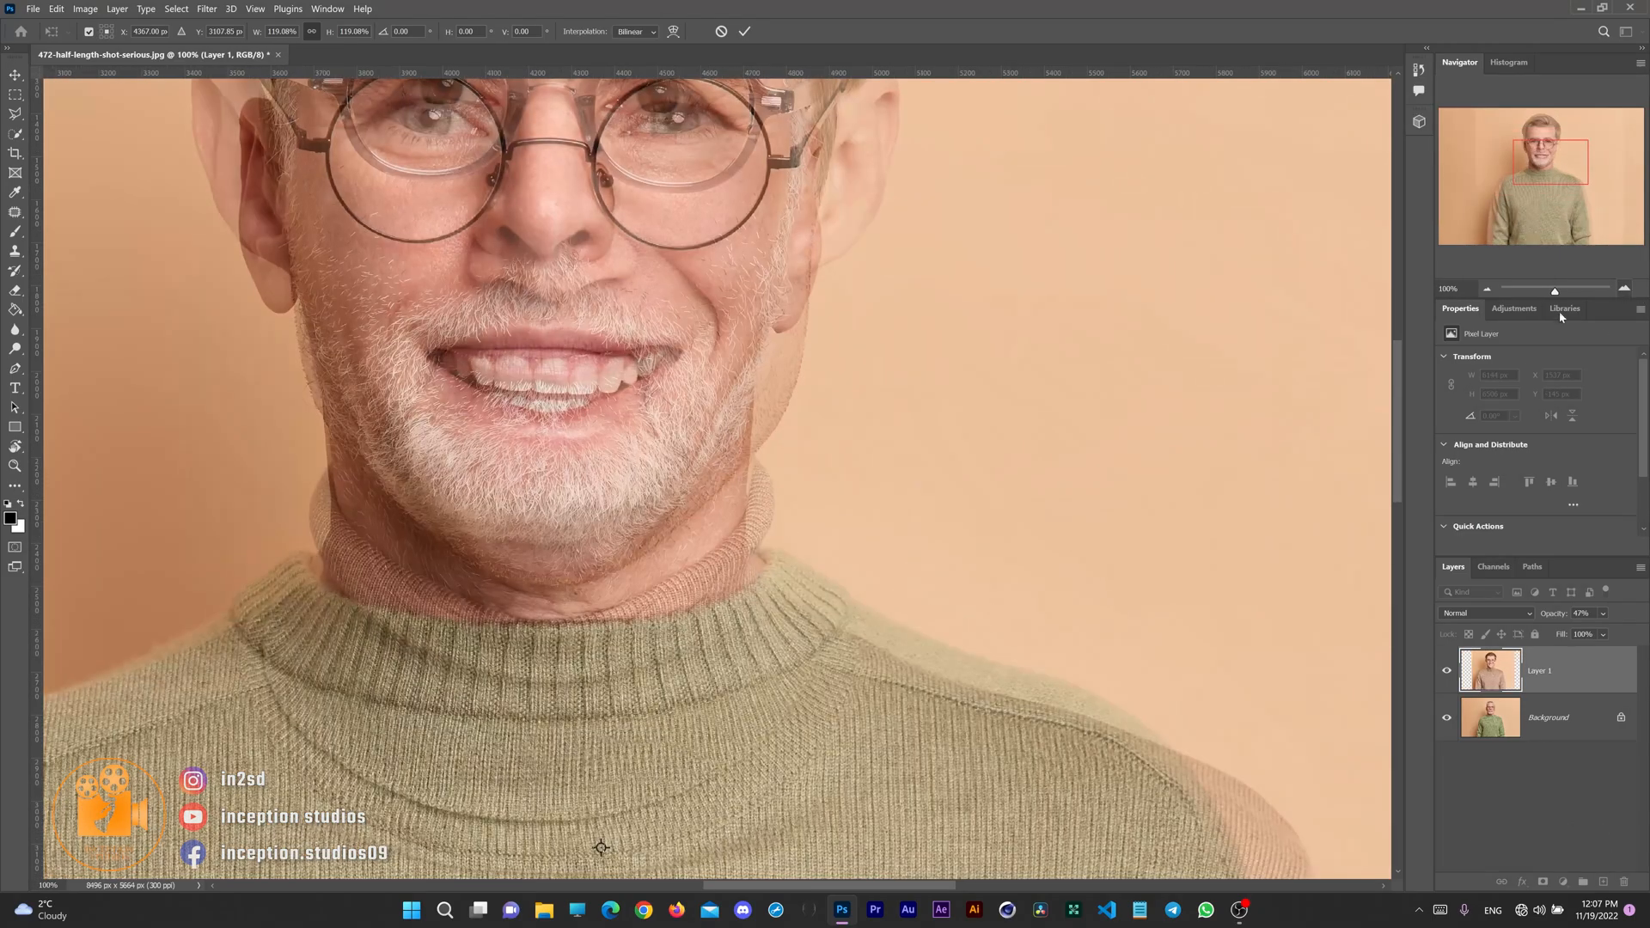
pyautogui.moveTo(644, 547); pyautogui.dragTo(791, 595)
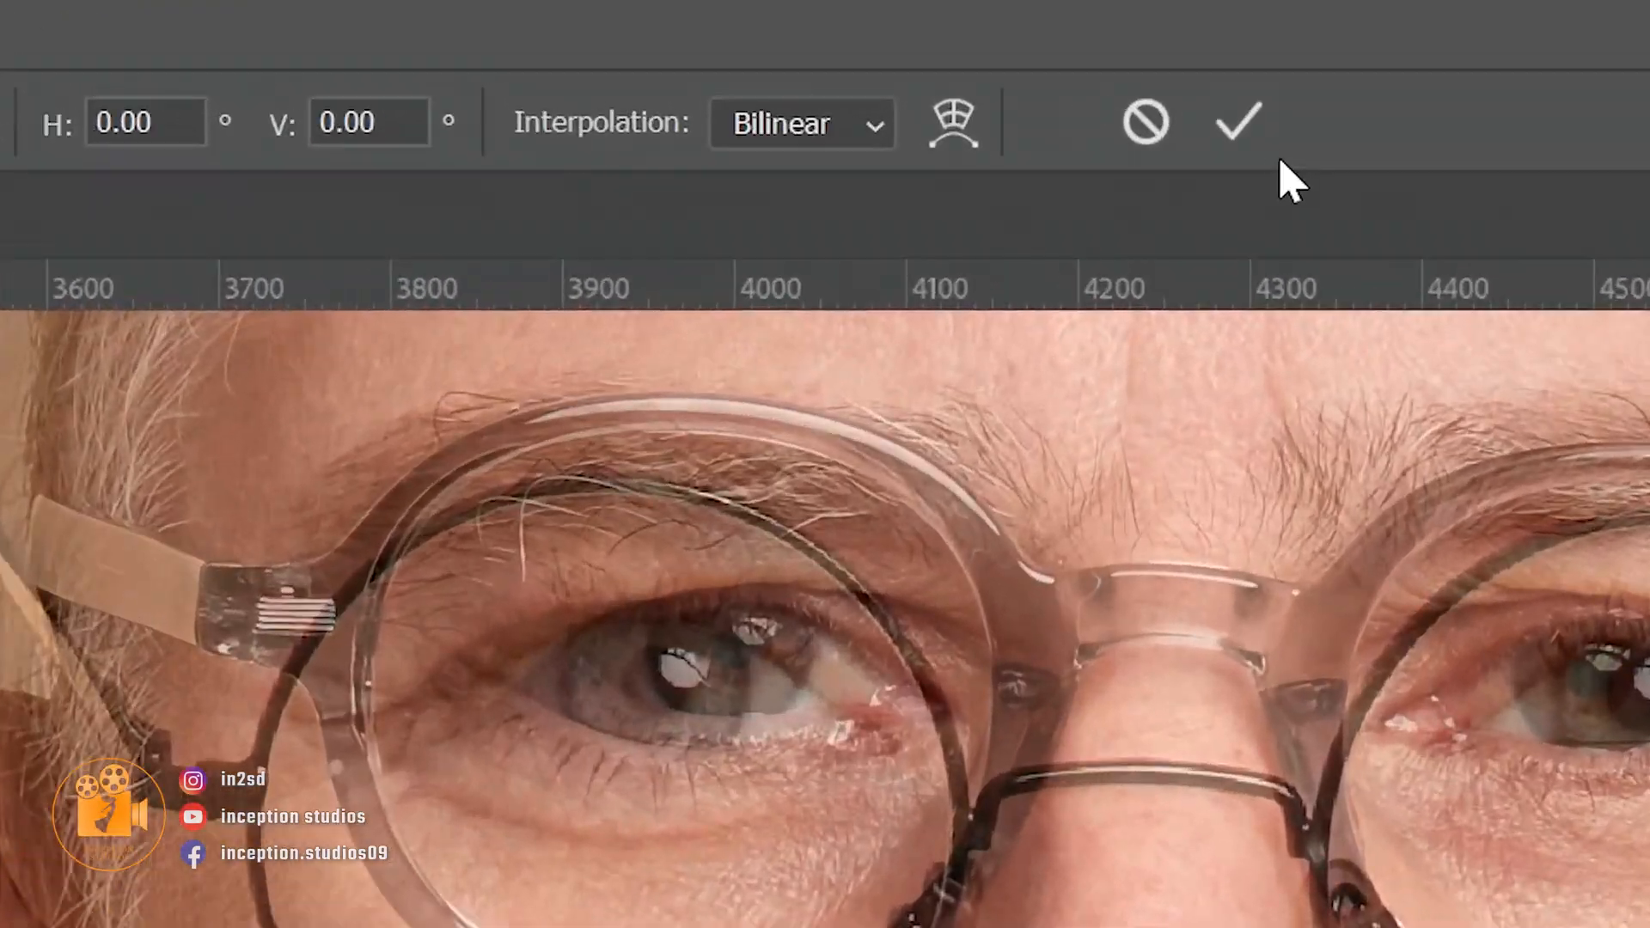
pyautogui.click(1242, 134)
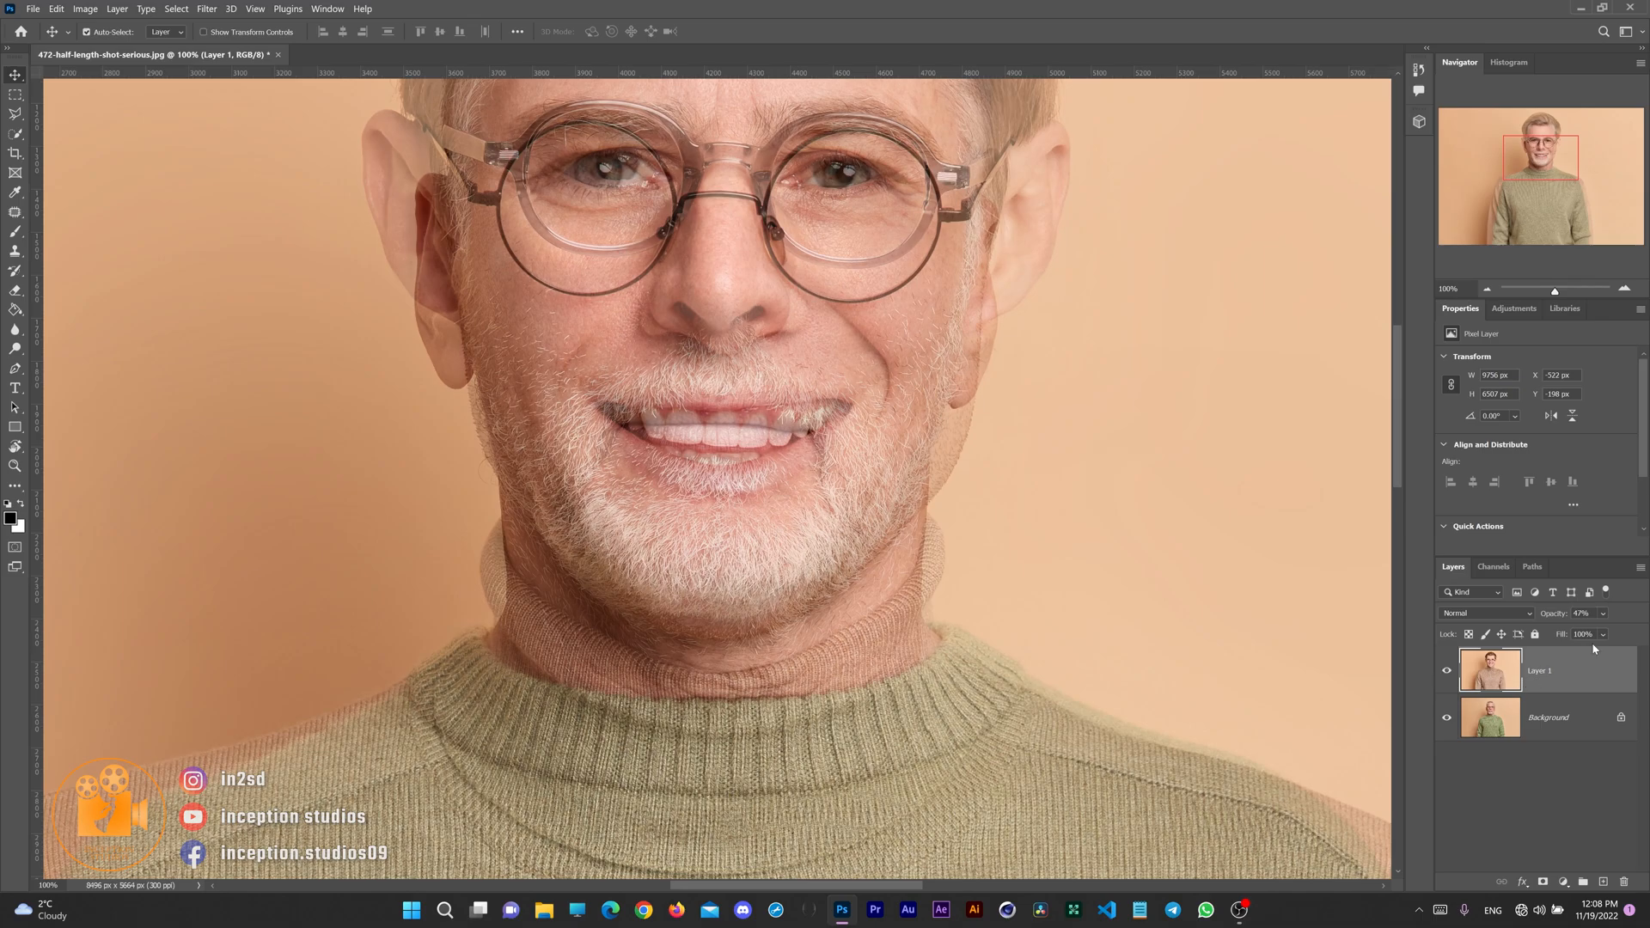
# - Restore Layer 1's opacity to 100% and fit the whole image on screen
pyautogui.moveTo(1605, 631); pyautogui.dragTo(1638, 631)
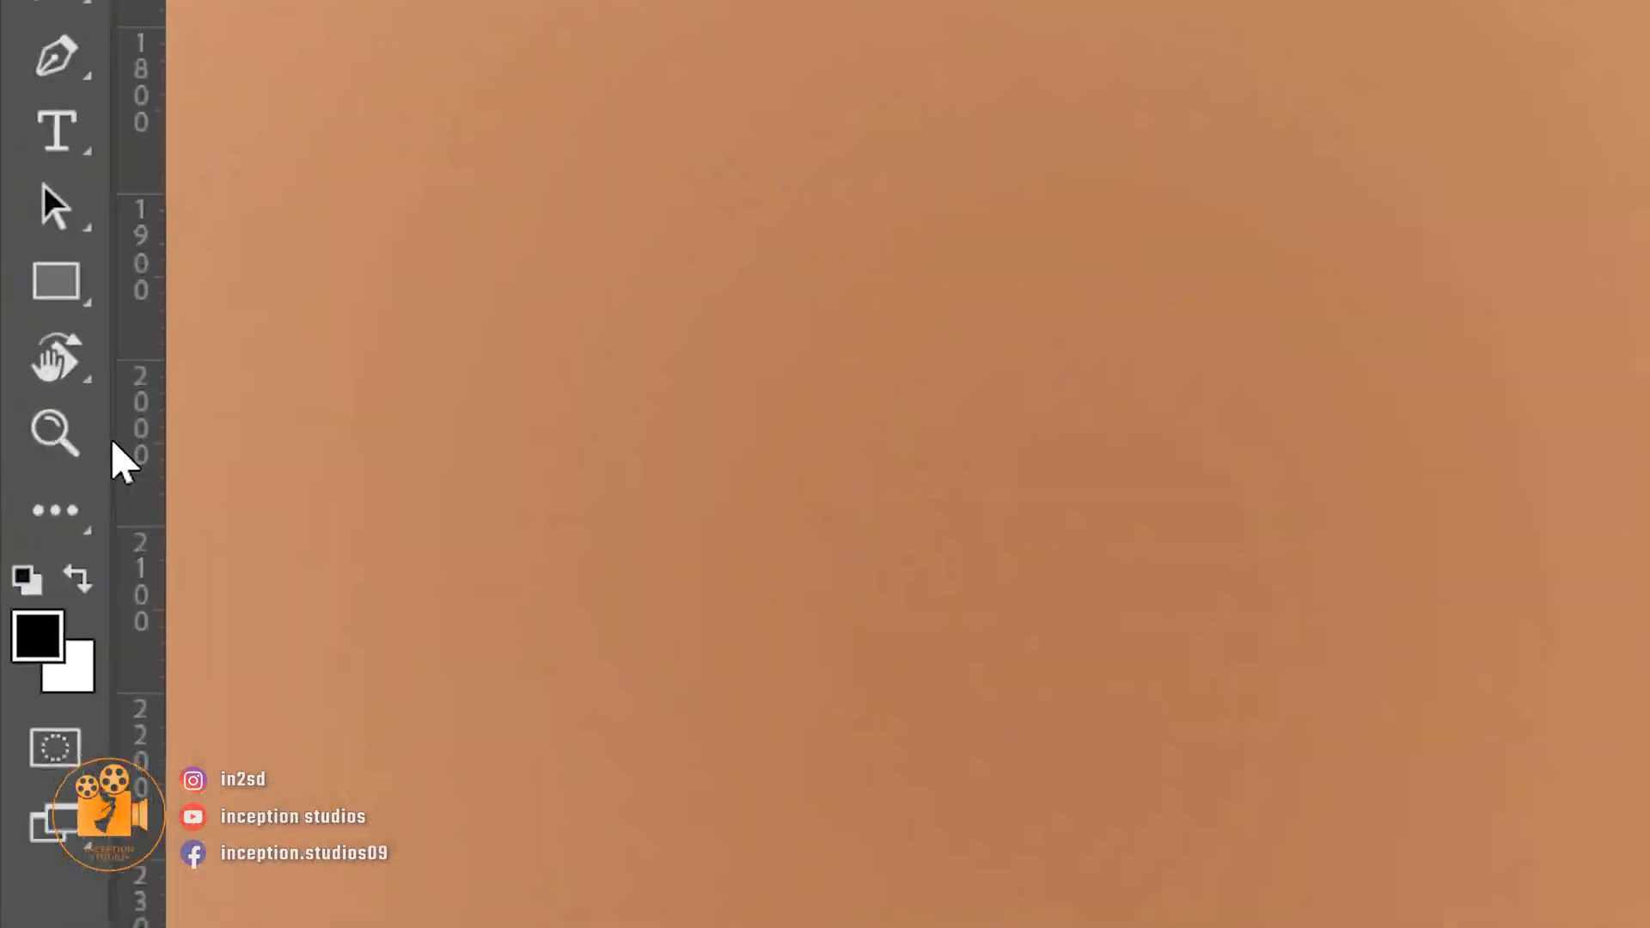
pyautogui.click(15, 465)
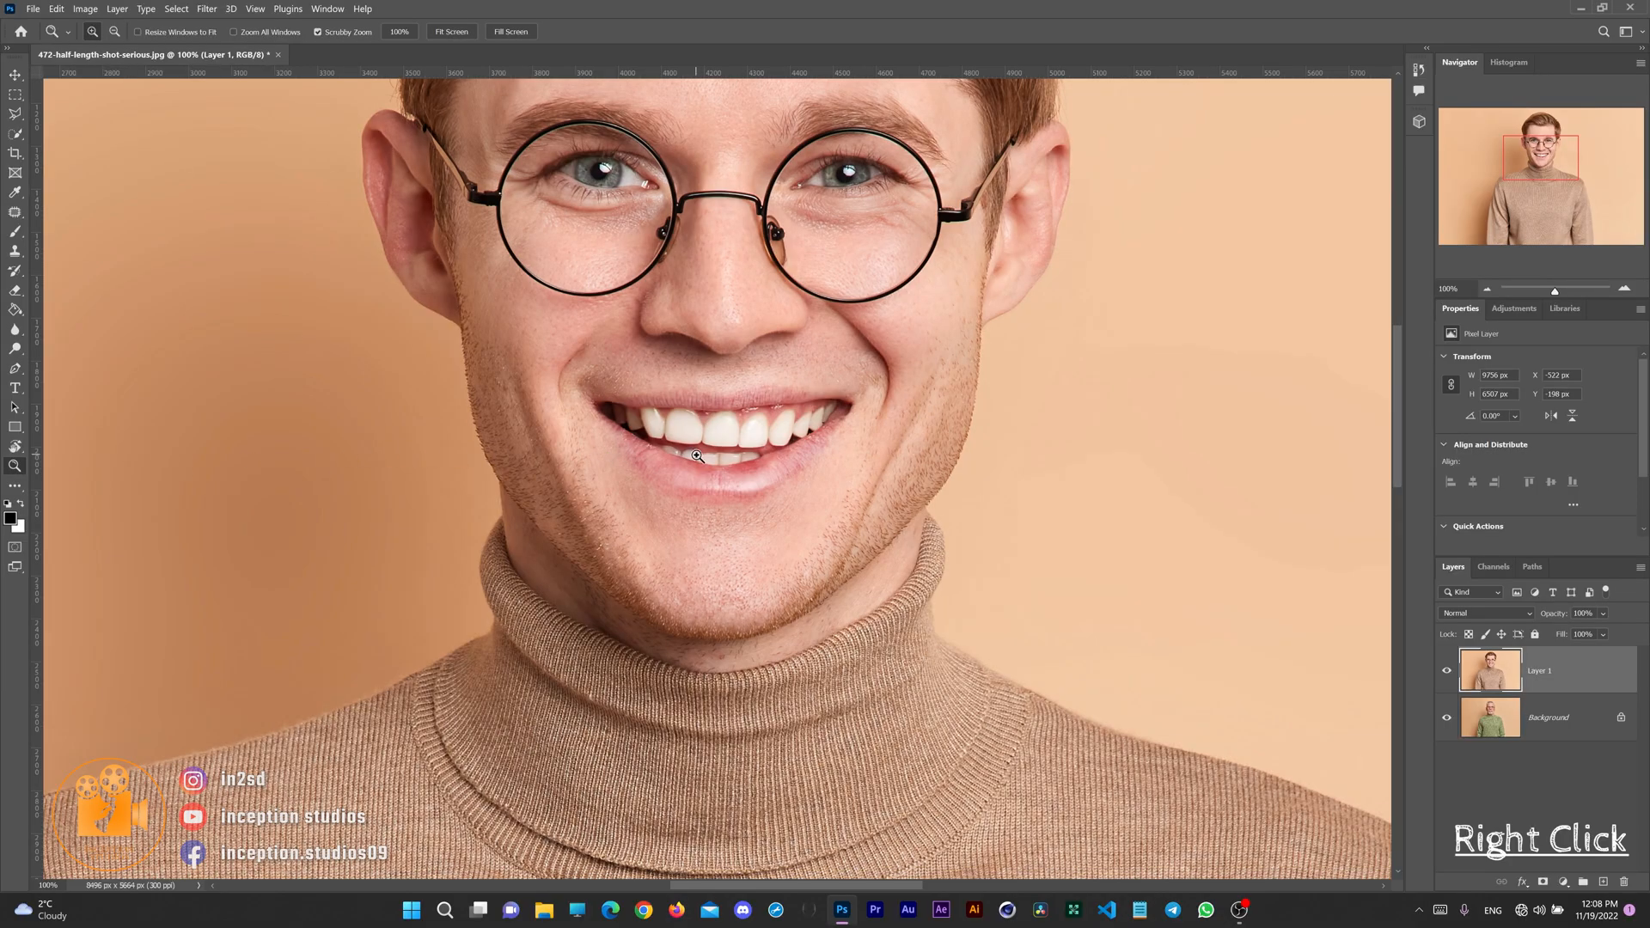
pyautogui.rightClick(696, 456)
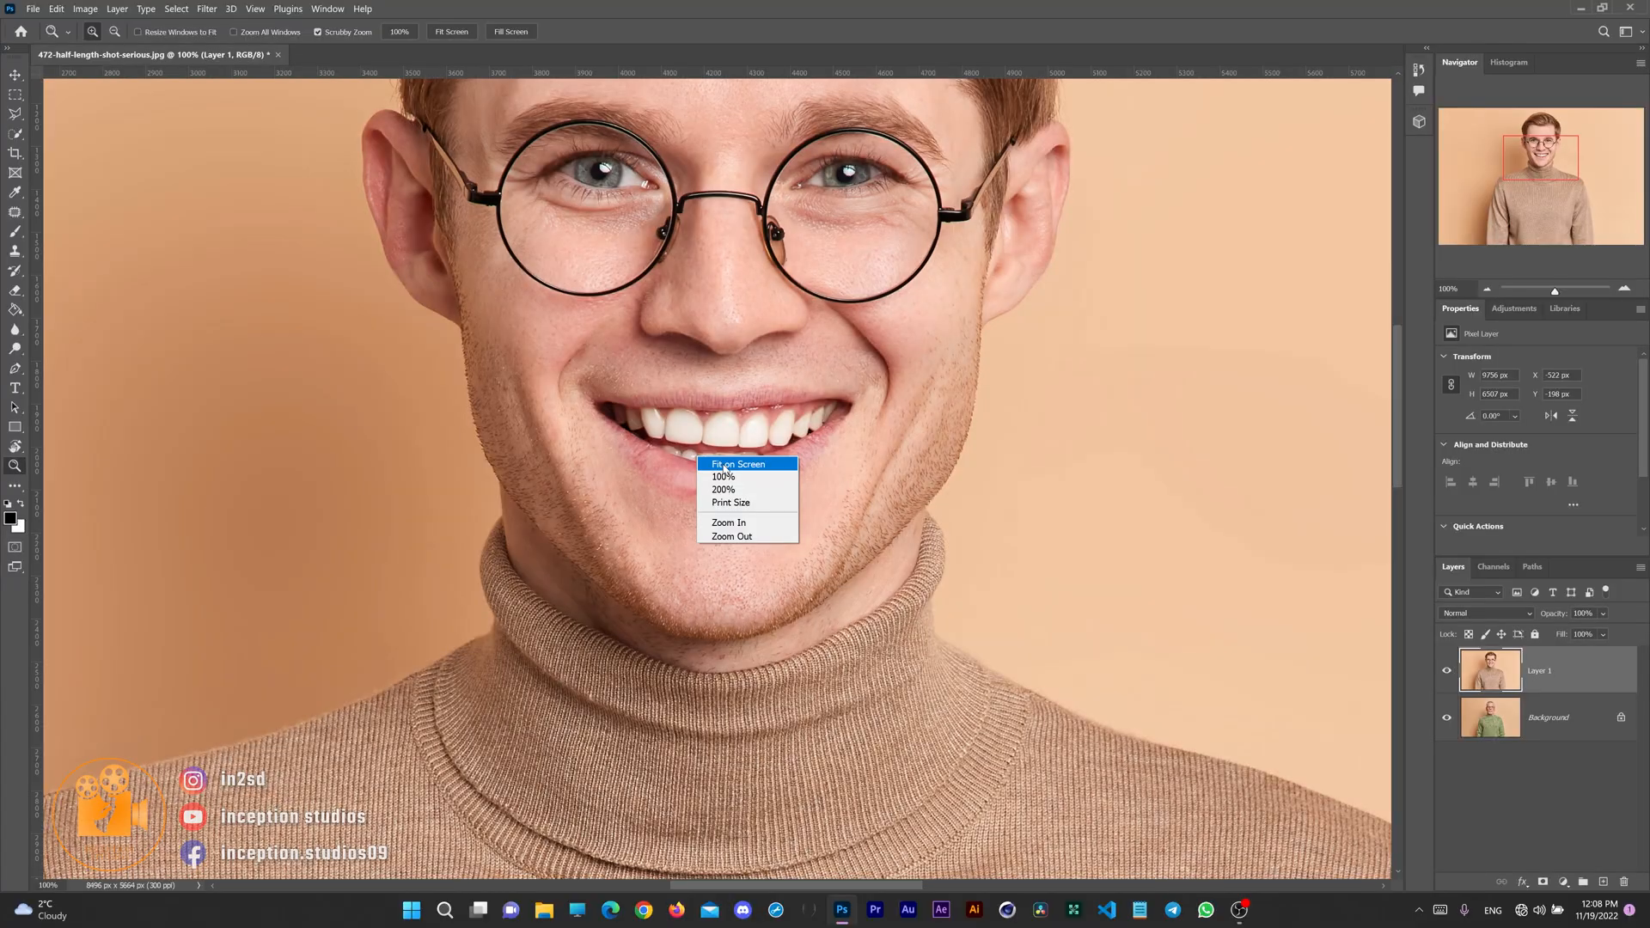
pyautogui.click(818, 440)
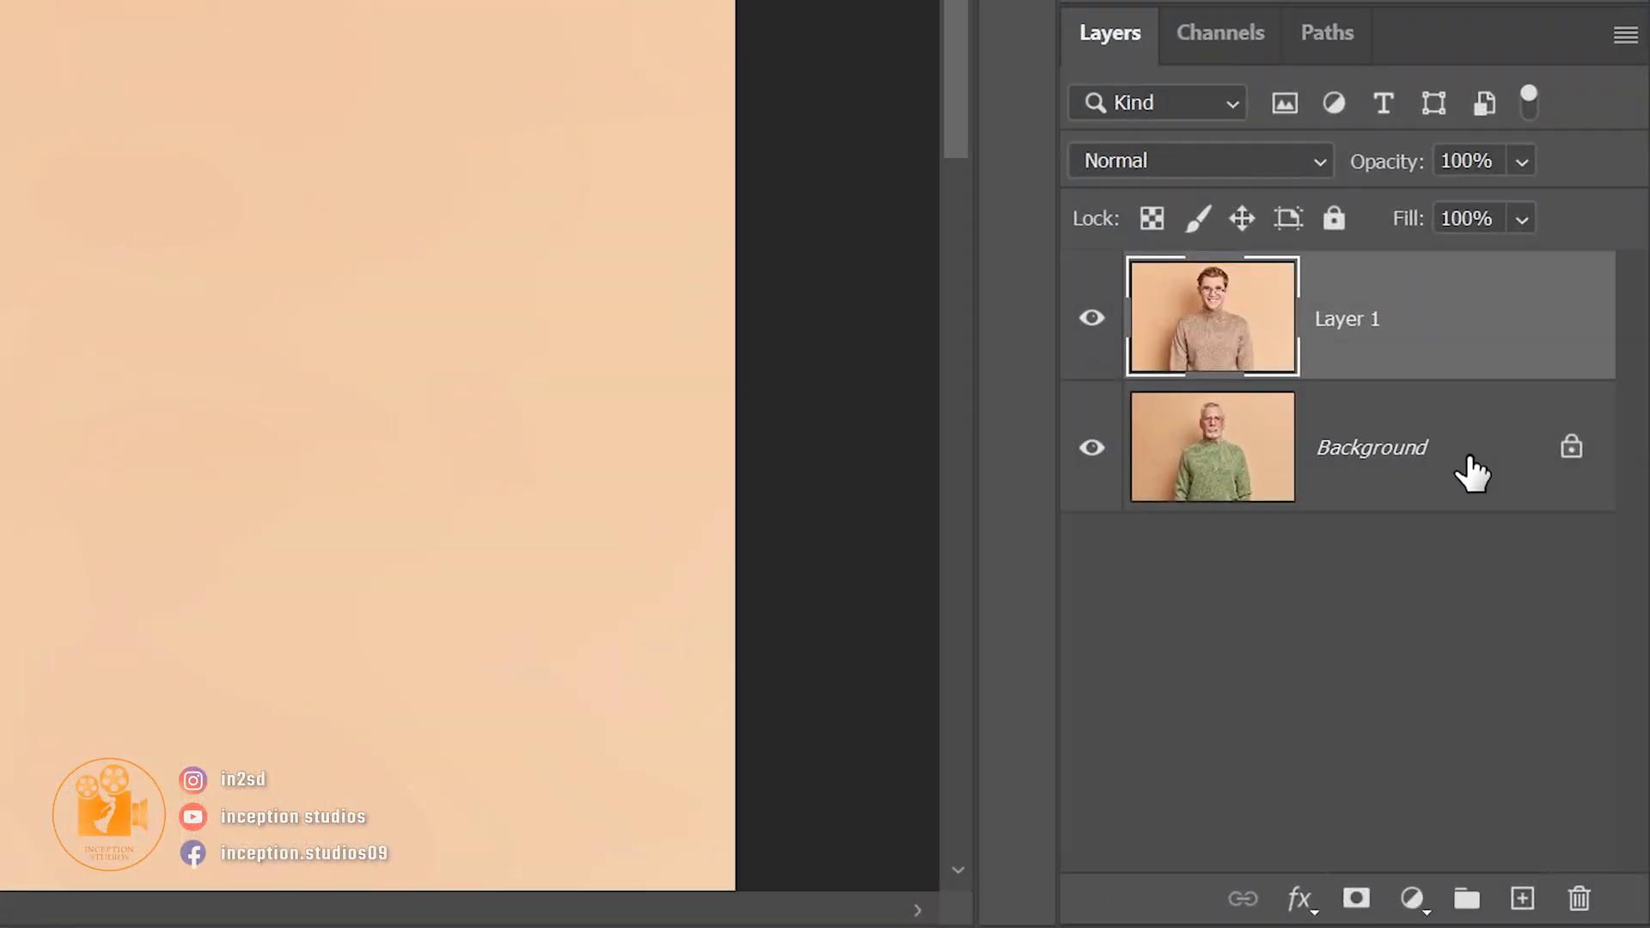
# - Duplicate the Background layer and move the copy above Layer 1
pyautogui.moveTo(1583, 723); pyautogui.dragTo(1591, 833)
pyautogui.moveTo(1489, 770); pyautogui.dragTo(1521, 898)
pyautogui.moveTo(1341, 498); pyautogui.dragTo(1362, 320)
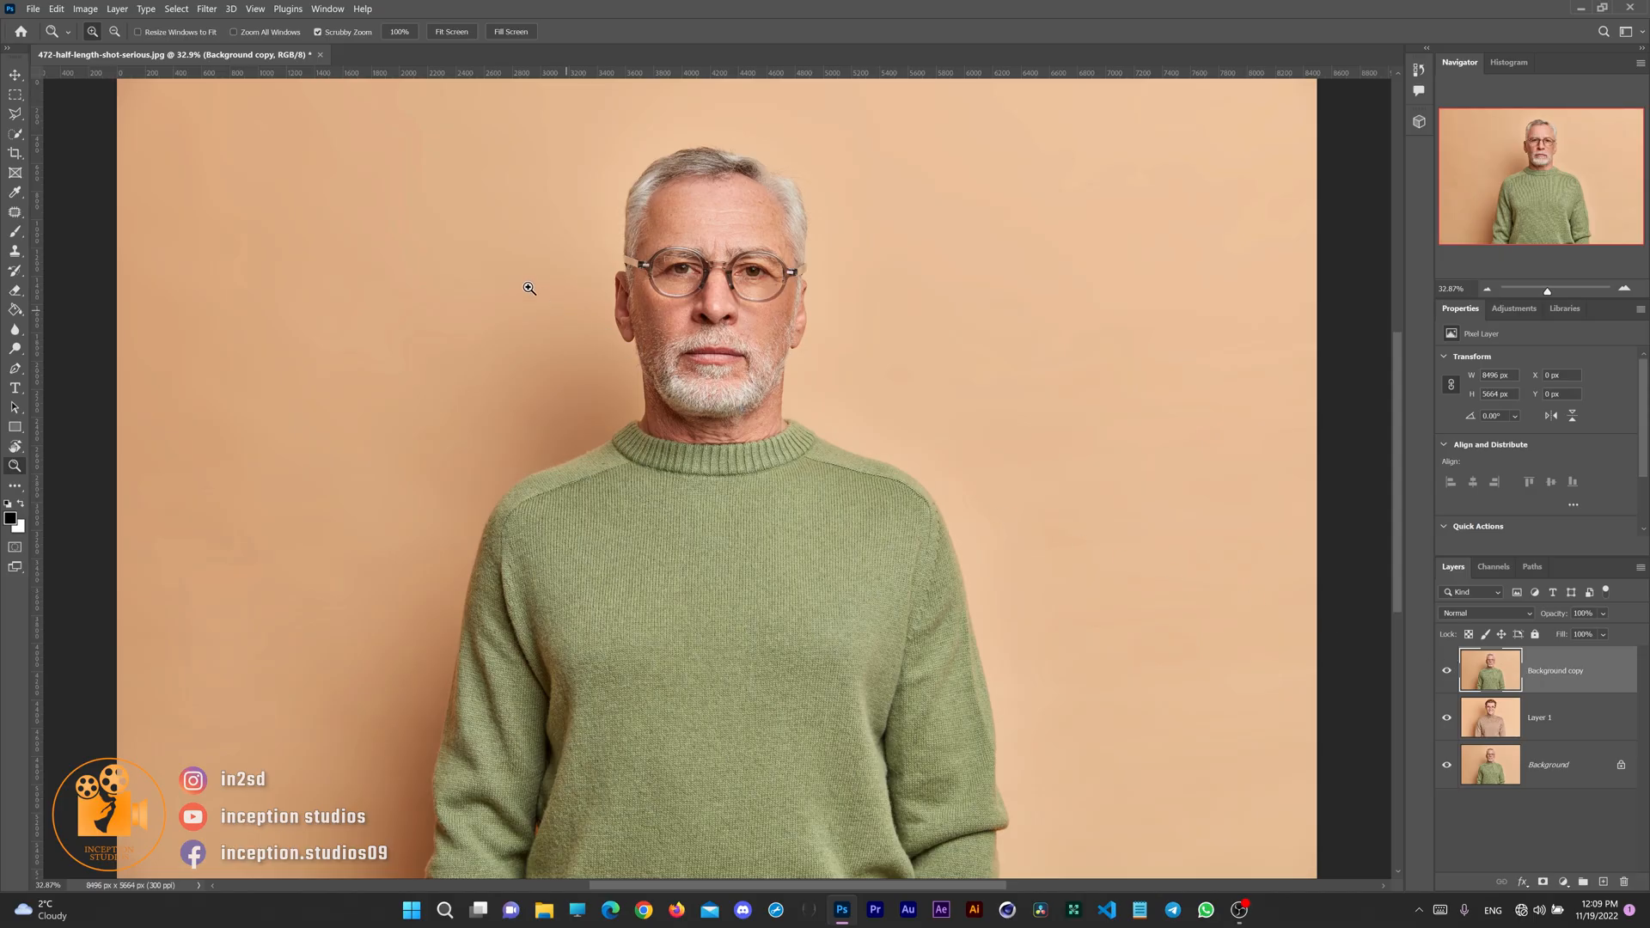
# - Select the older man on the Background copy layer with the Subject command
pyautogui.click(177, 10)
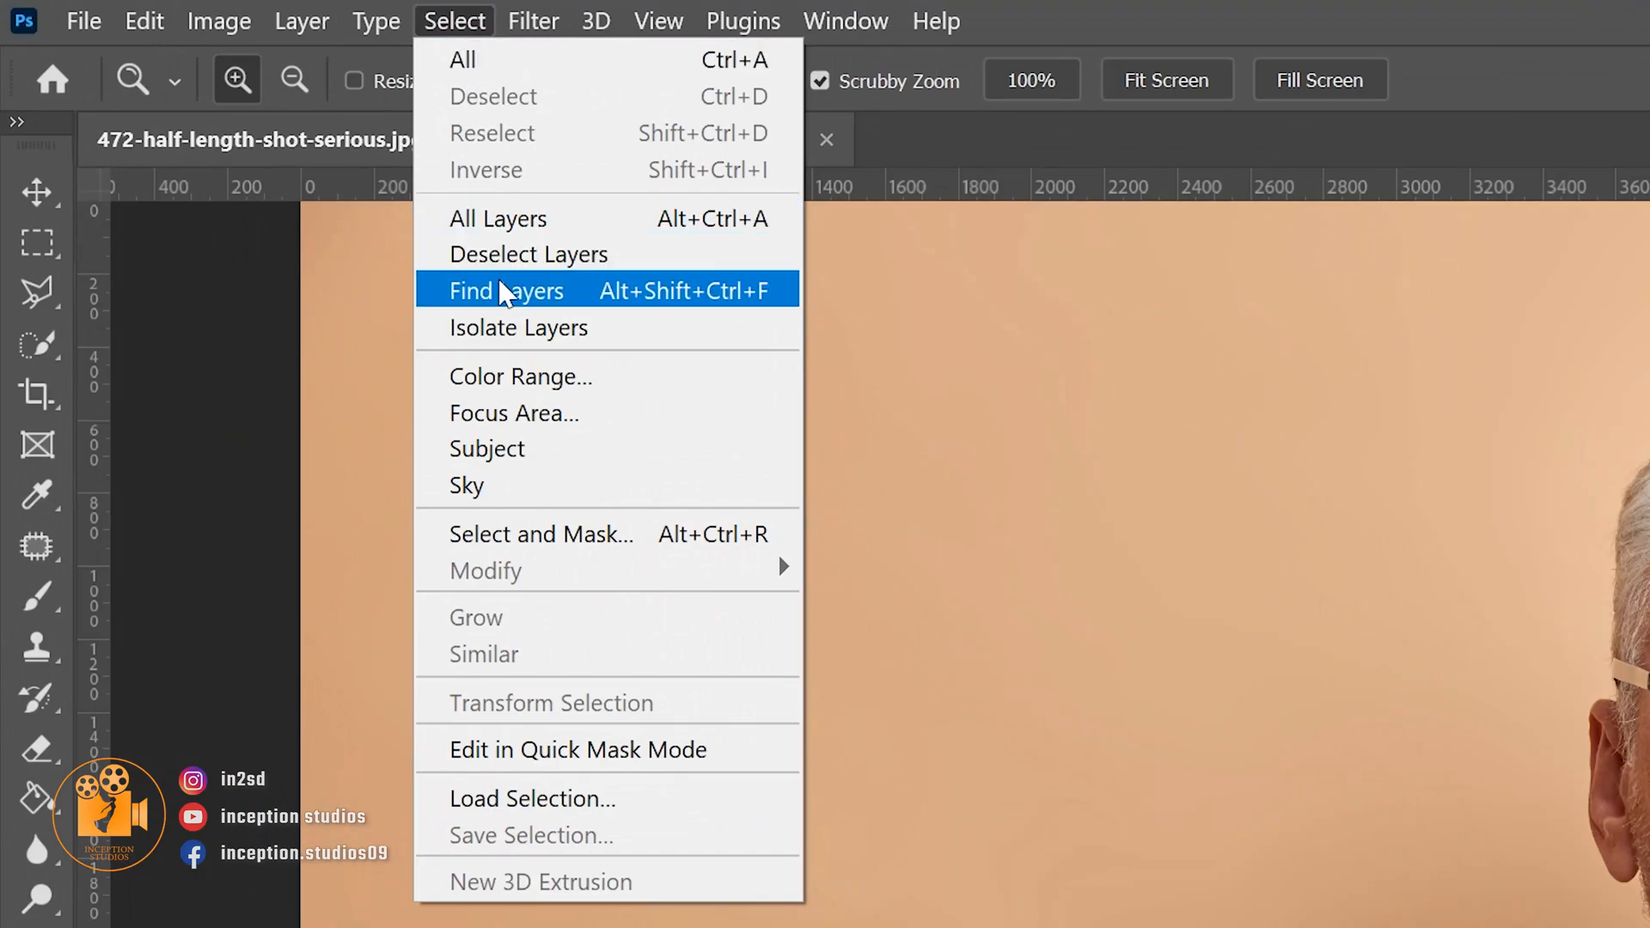
pyautogui.click(560, 448)
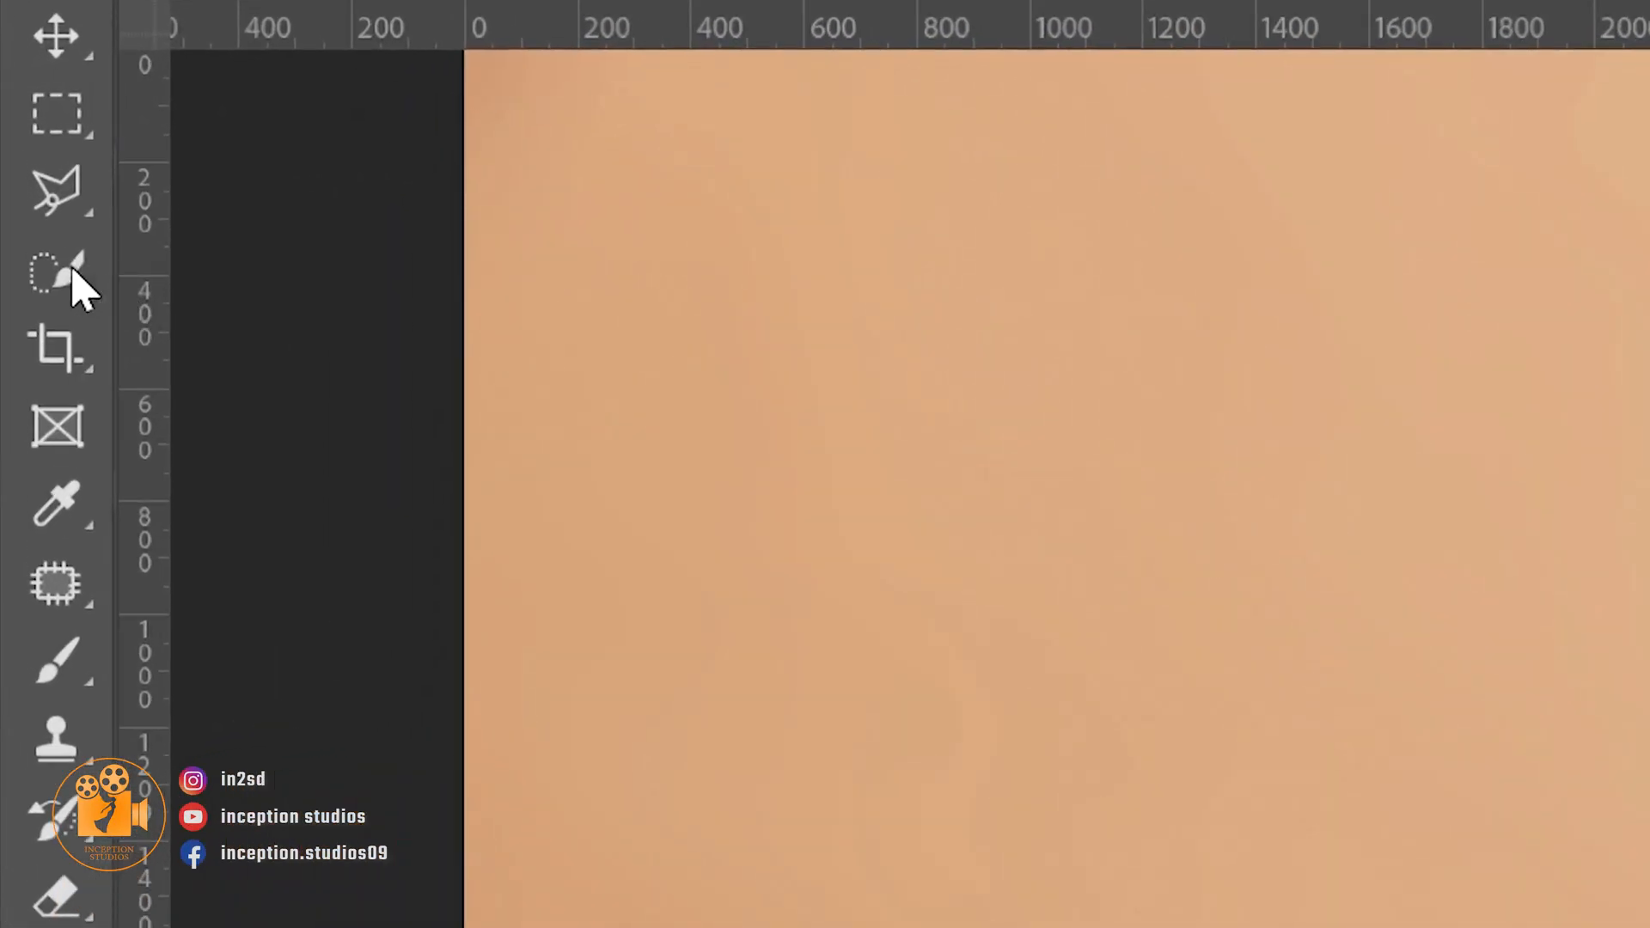
# - Subtract the green sweater from the selection using the Quick Selection tool at brush size 200, keeping the head and neck
pyautogui.click(16, 133)
pyautogui.rightClick(67, 270)
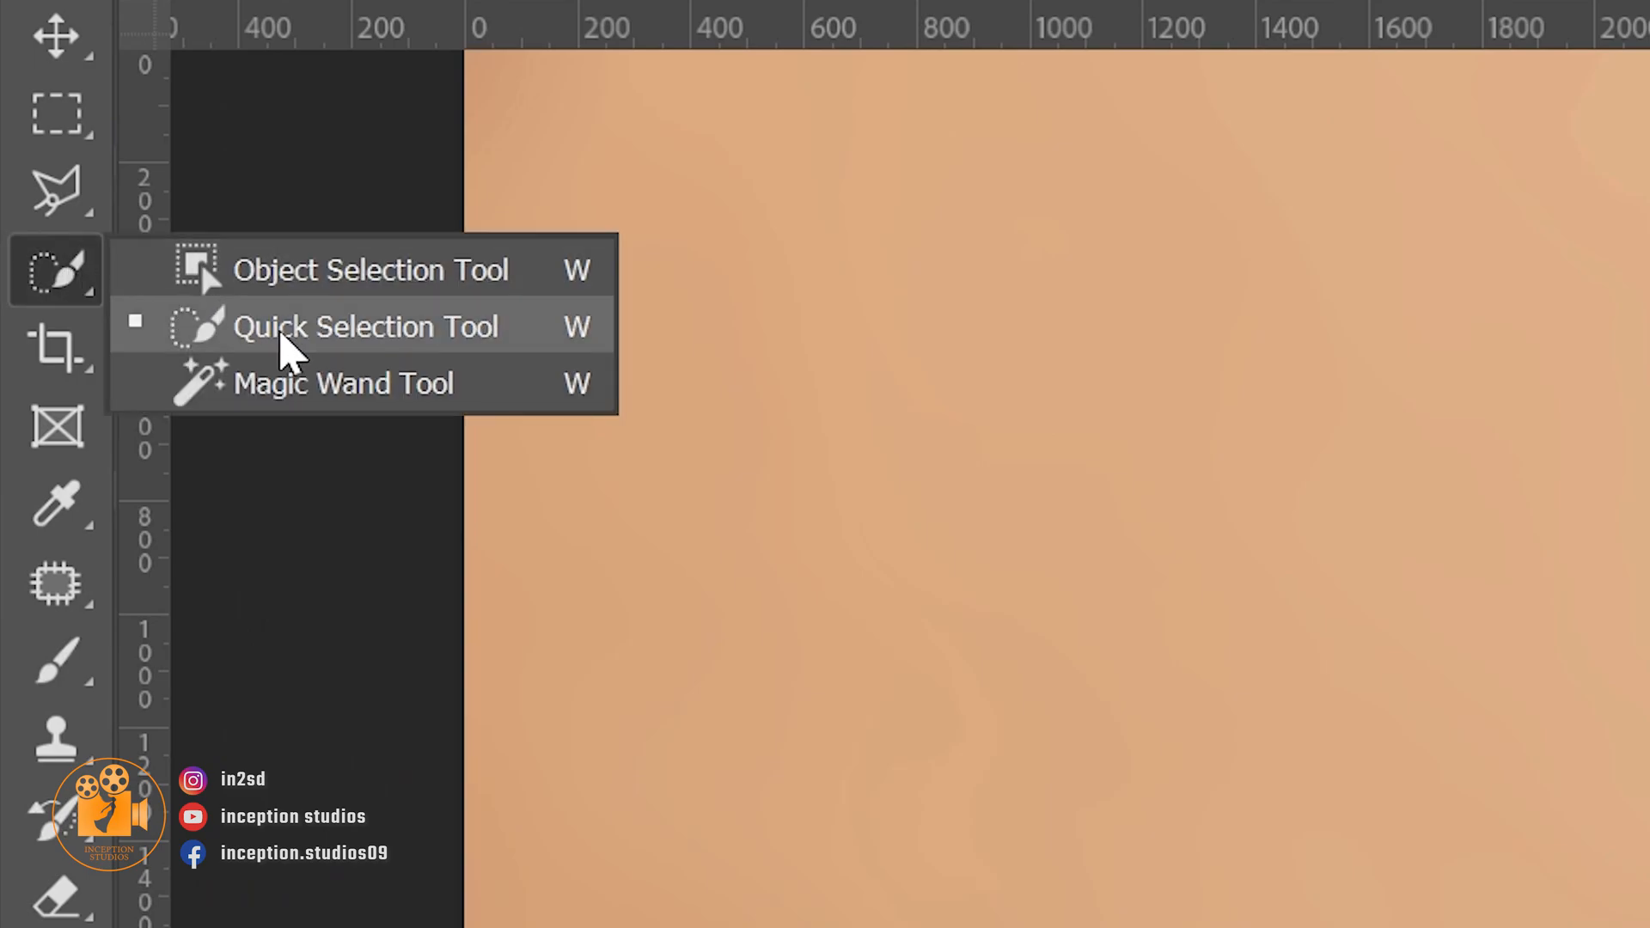
pyautogui.click(282, 336)
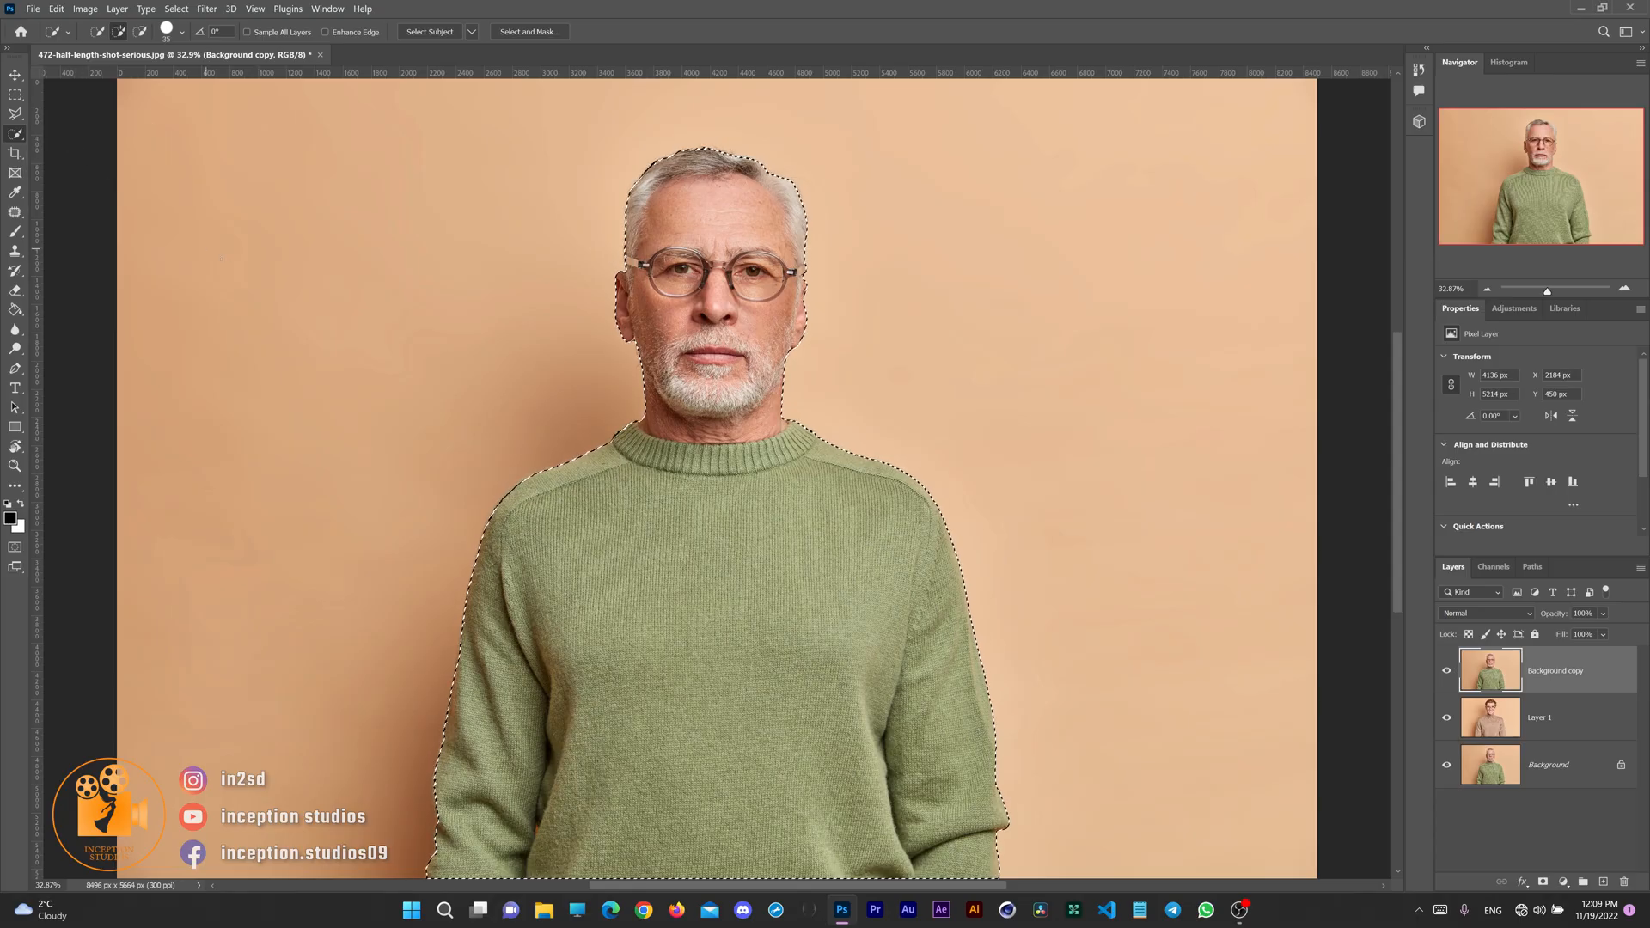
pyautogui.press(']')
pyautogui.press(']')
pyautogui.press(']')
pyautogui.press(']')
pyautogui.press(']')
pyautogui.press(']')
pyautogui.press(']')
pyautogui.press(']')
pyautogui.press(']')
pyautogui.moveTo(539, 459)
pyautogui.mouseDown()
pyautogui.moveTo(605, 488)
pyautogui.moveTo(835, 457)
pyautogui.moveTo(882, 468)
pyautogui.moveTo(928, 512)
pyautogui.moveTo(602, 533)
pyautogui.moveTo(541, 486)
pyautogui.moveTo(516, 756)
pyautogui.moveTo(485, 748)
pyautogui.moveTo(461, 658)
pyautogui.mouseUp()
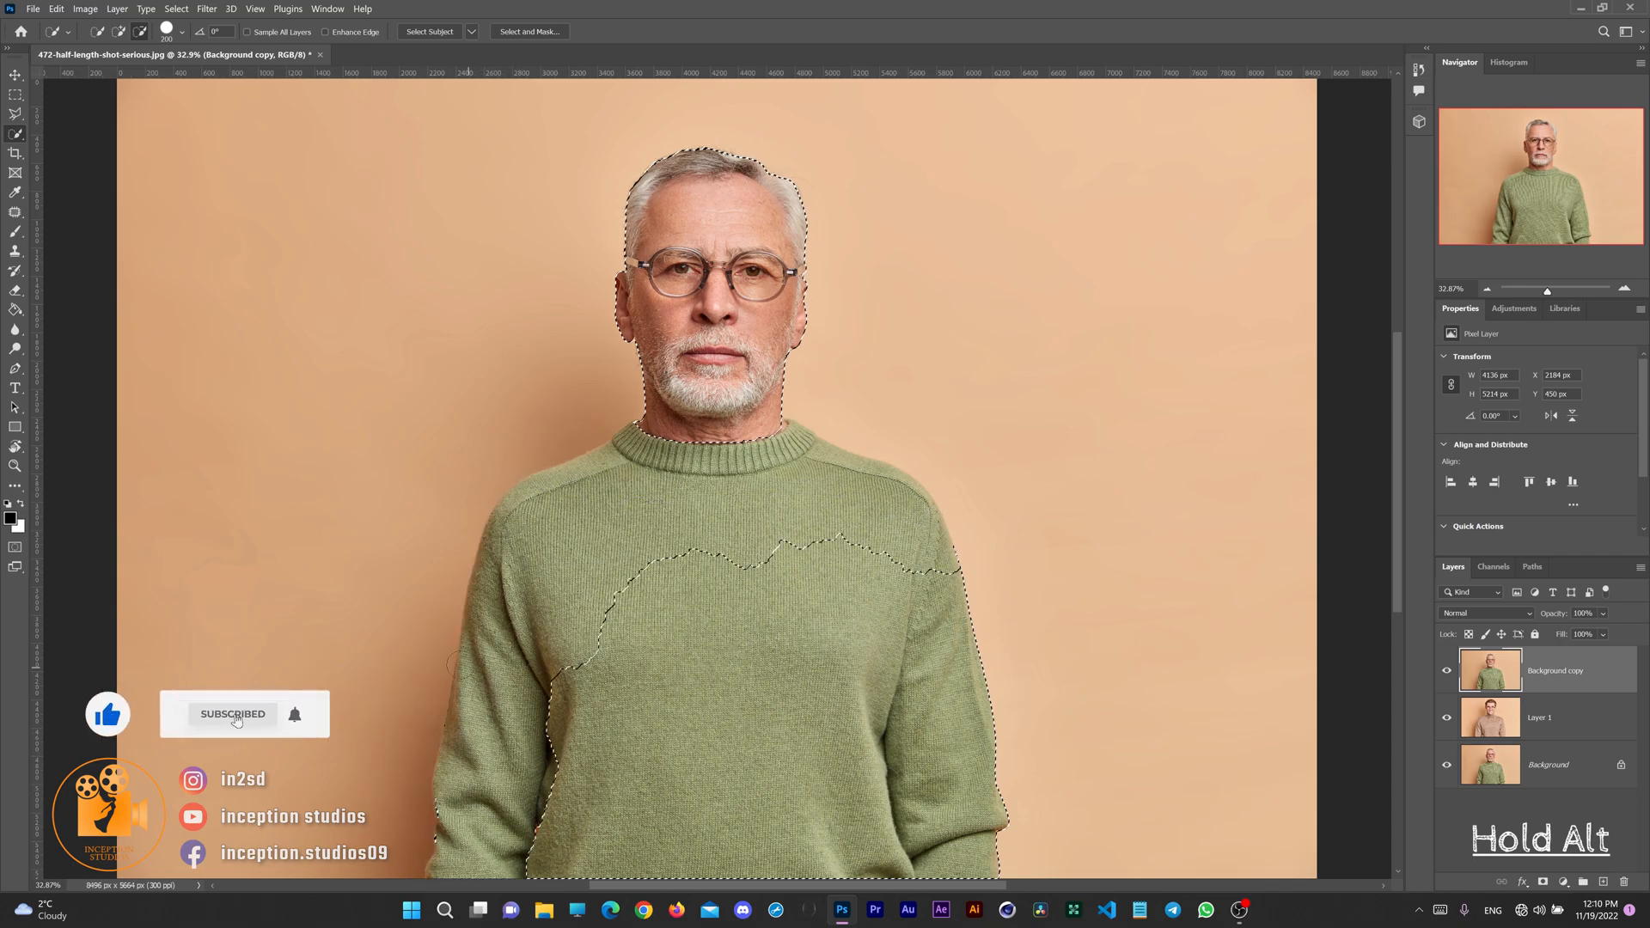
pyautogui.moveTo(446, 819); pyautogui.dragTo(562, 730)
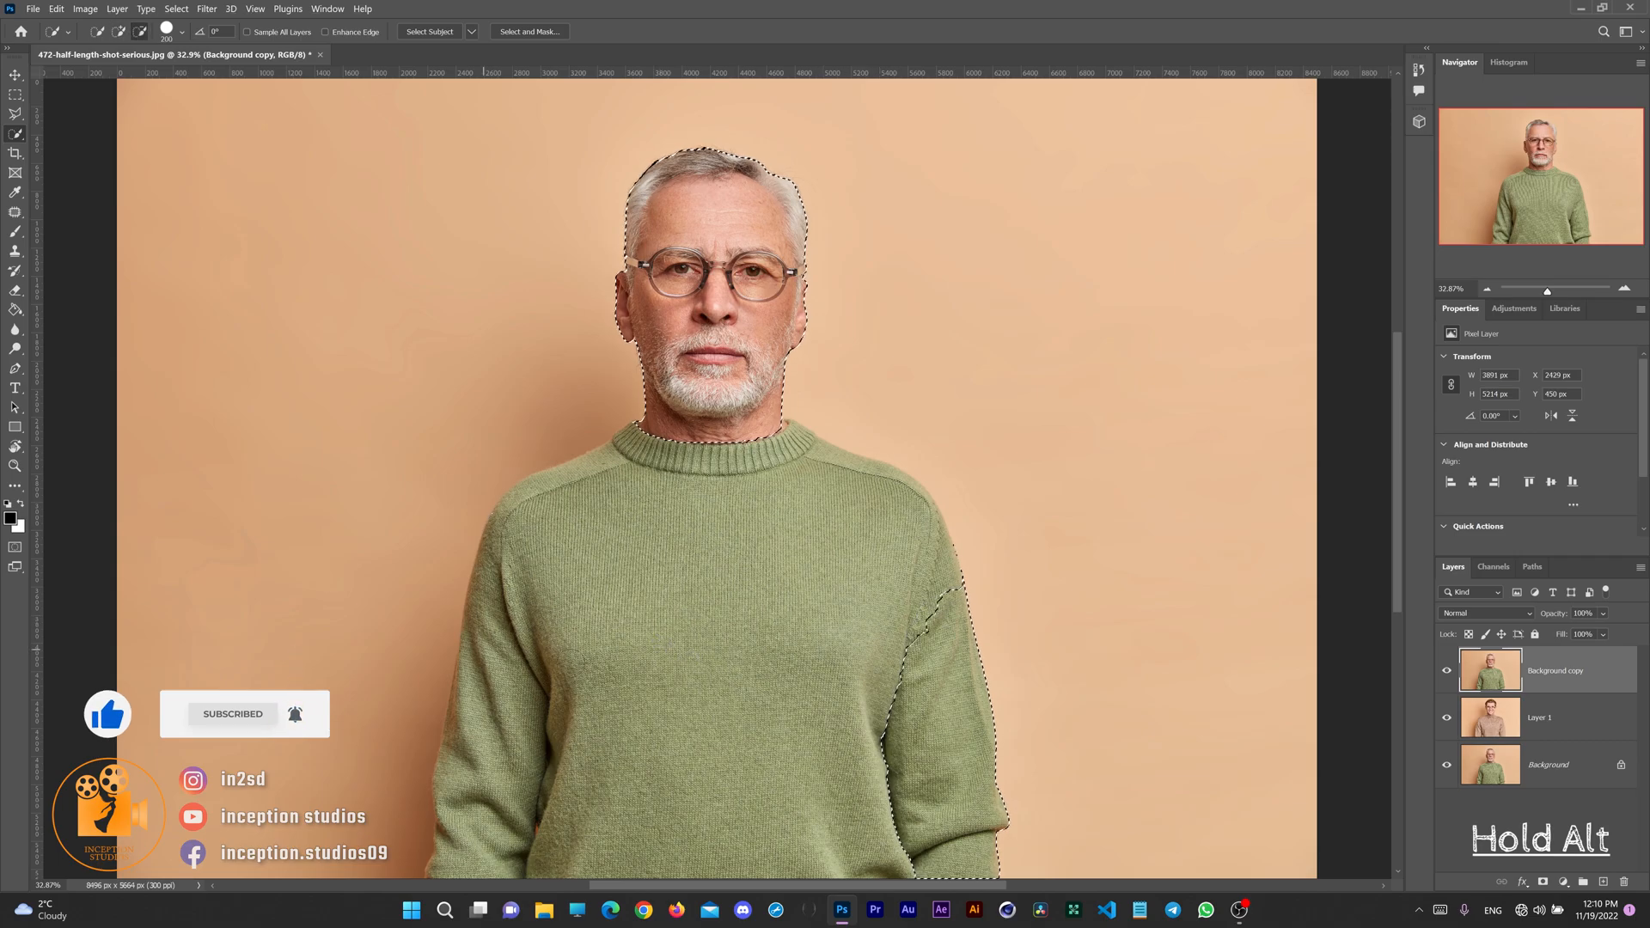
pyautogui.moveTo(943, 673)
pyautogui.mouseDown()
pyautogui.moveTo(948, 552)
pyautogui.moveTo(975, 672)
pyautogui.moveTo(954, 723)
pyautogui.moveTo(892, 771)
pyautogui.moveTo(972, 858)
pyautogui.moveTo(980, 753)
pyautogui.mouseUp()
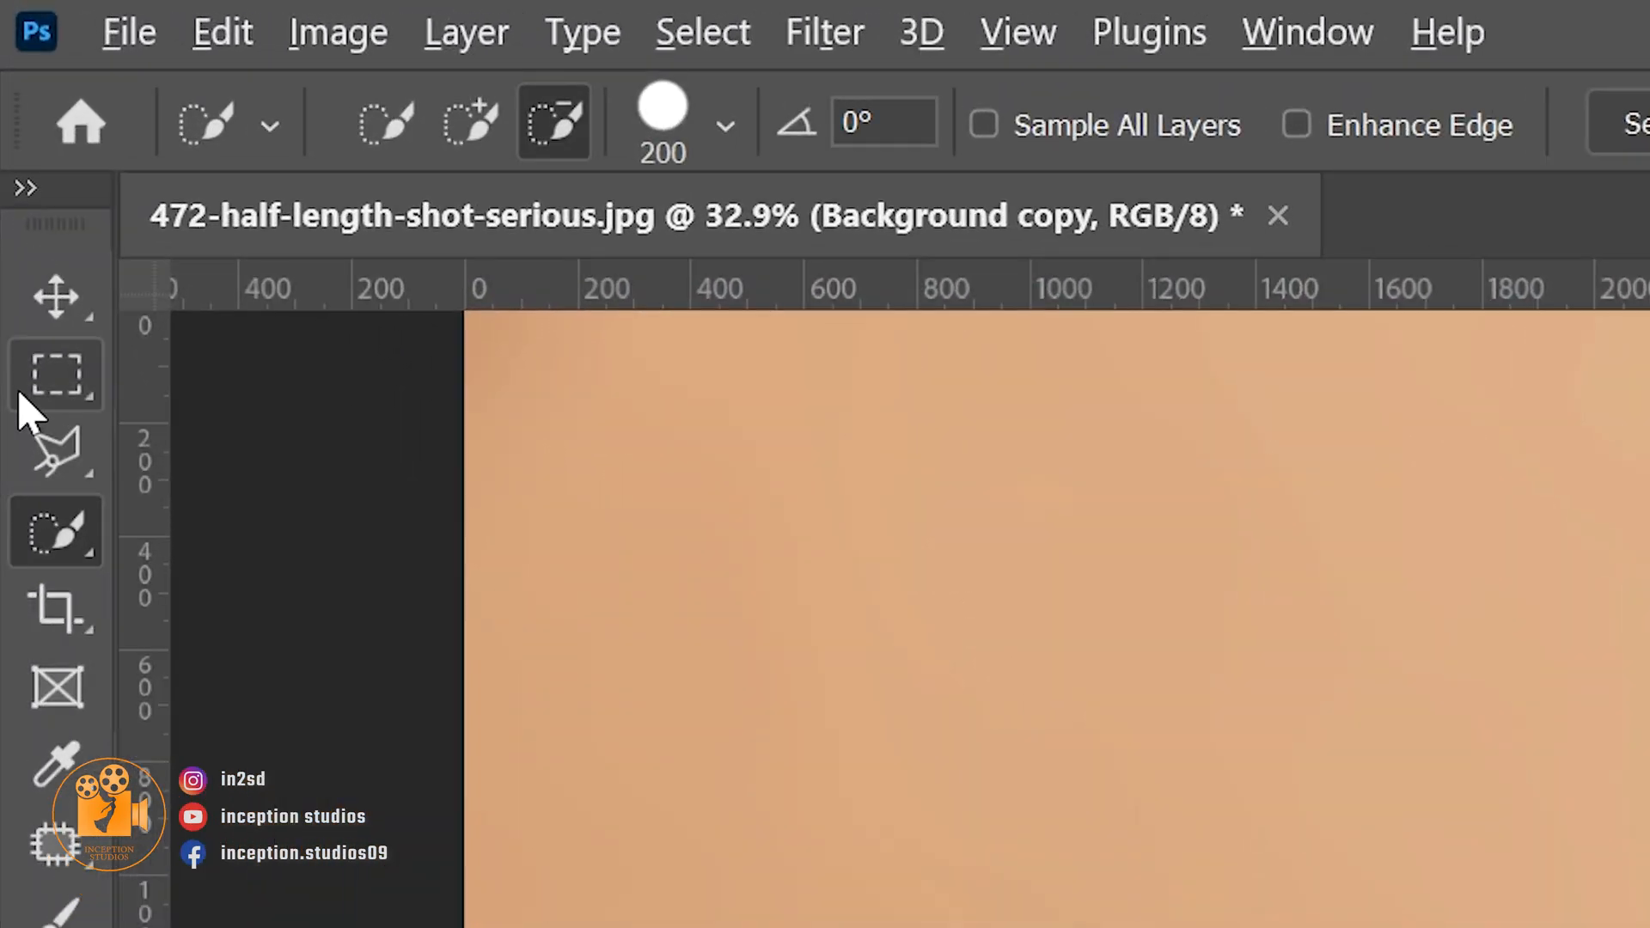
# - Subtract the leftover selection fragments along both sweater sleeves with the Rectangular Marquee tool
pyautogui.keyDown('alt'); pyautogui.click(22, 125); pyautogui.keyUp('alt')
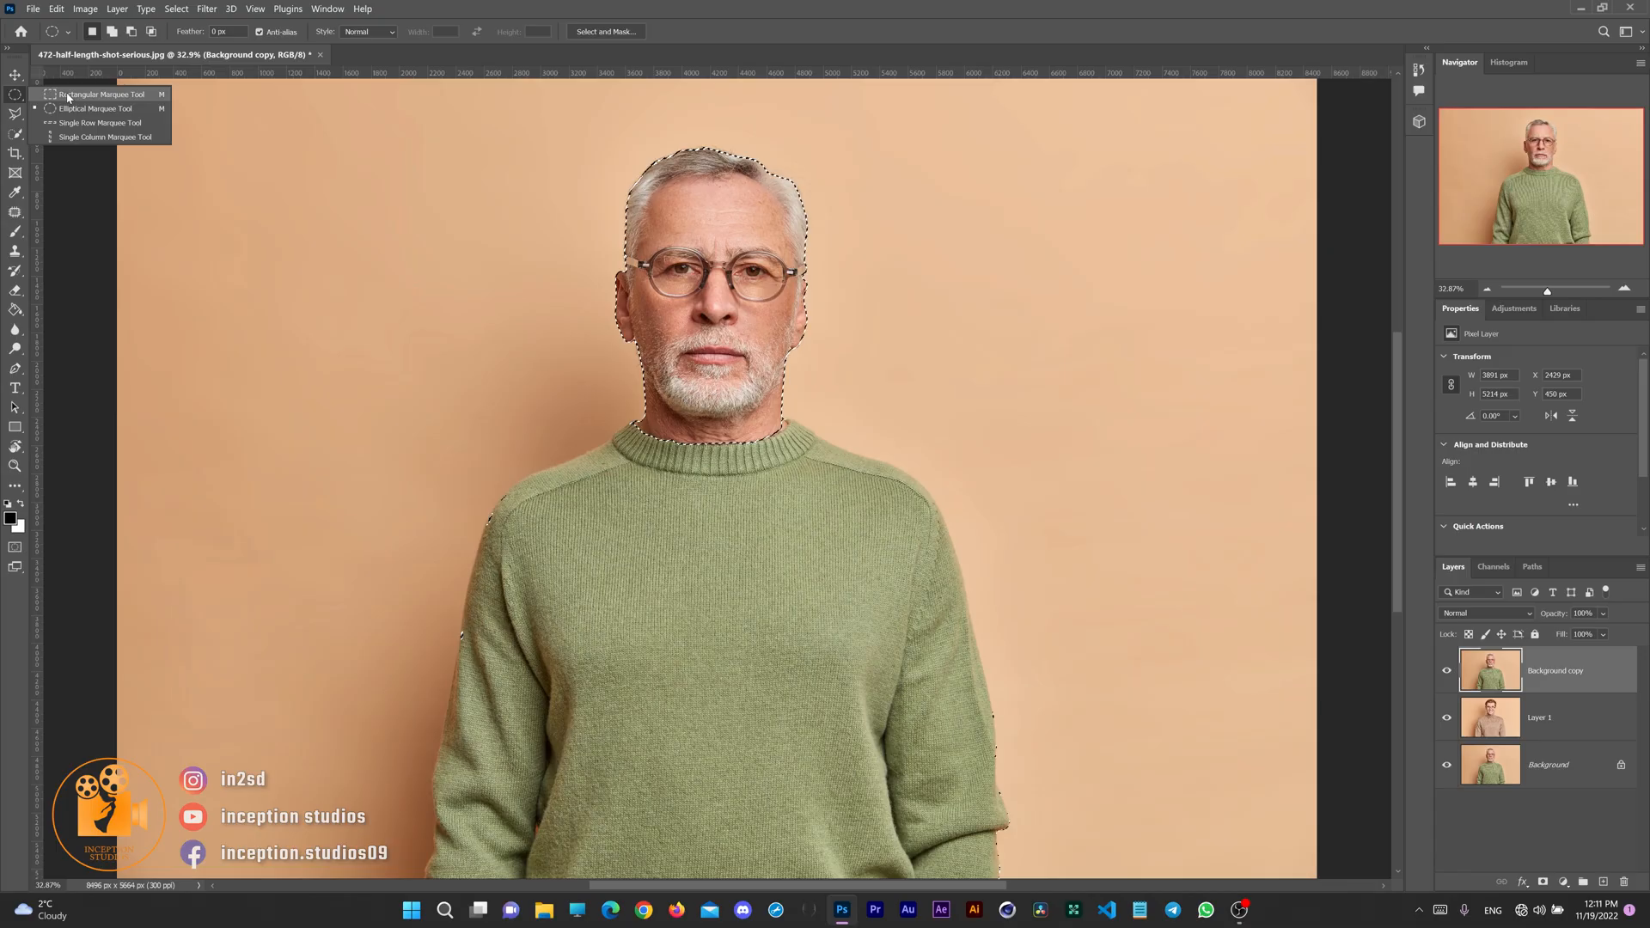
pyautogui.click(266, 374)
pyautogui.moveTo(386, 468); pyautogui.dragTo(542, 683)
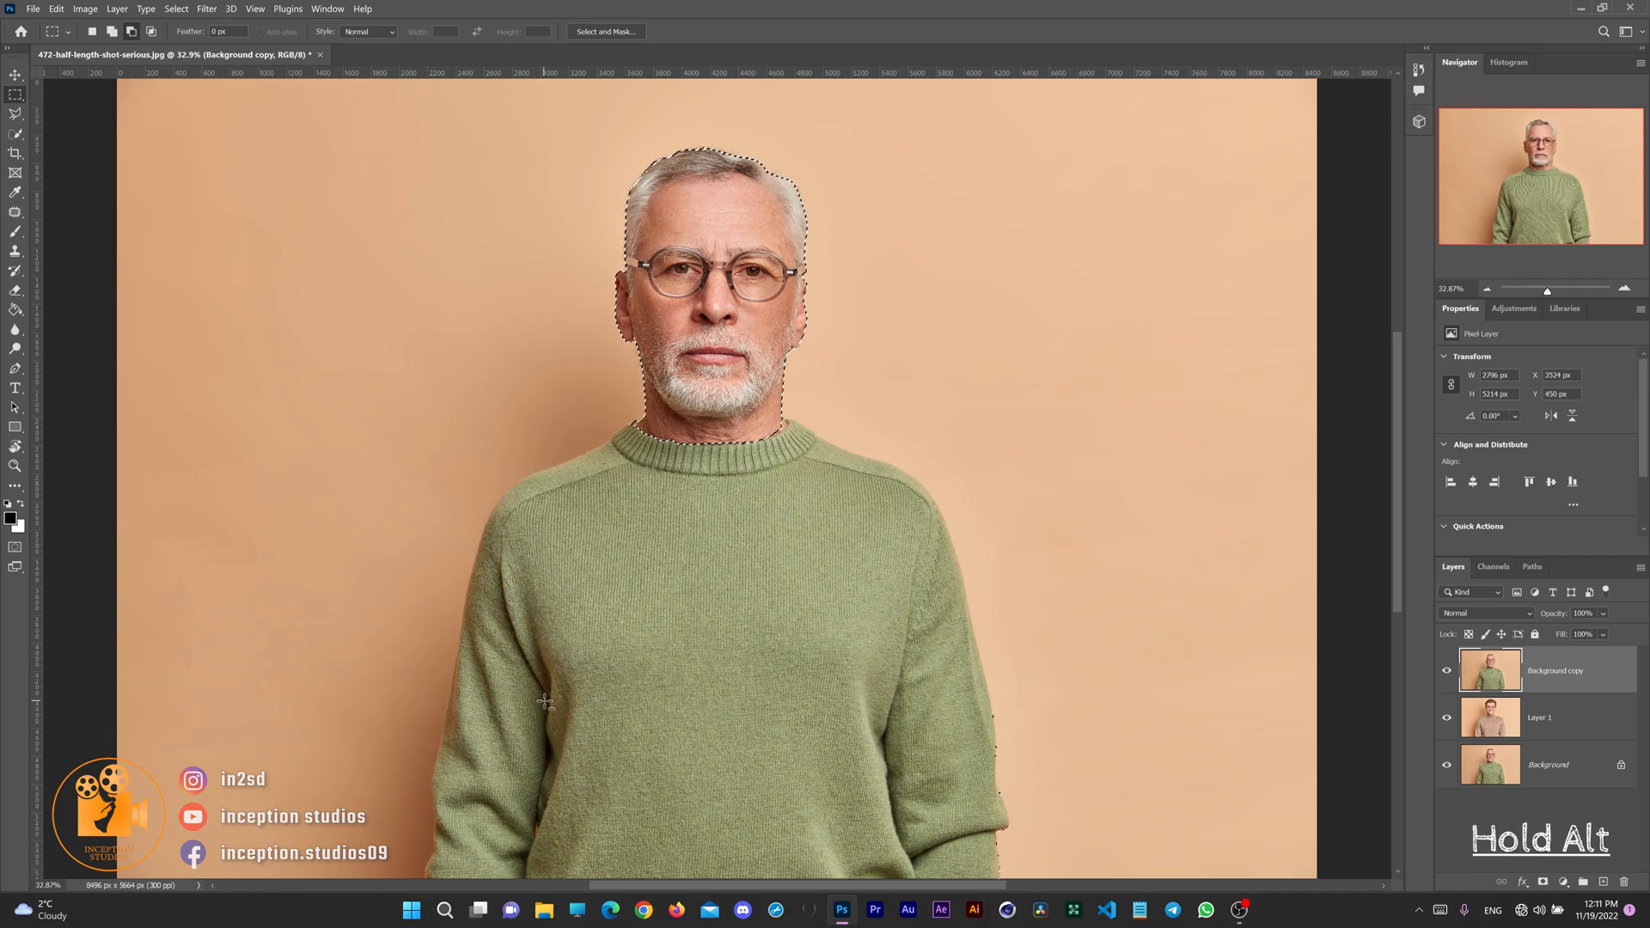
pyautogui.moveTo(859, 567); pyautogui.dragTo(1052, 835)
pyautogui.moveTo(909, 469); pyautogui.dragTo(952, 619)
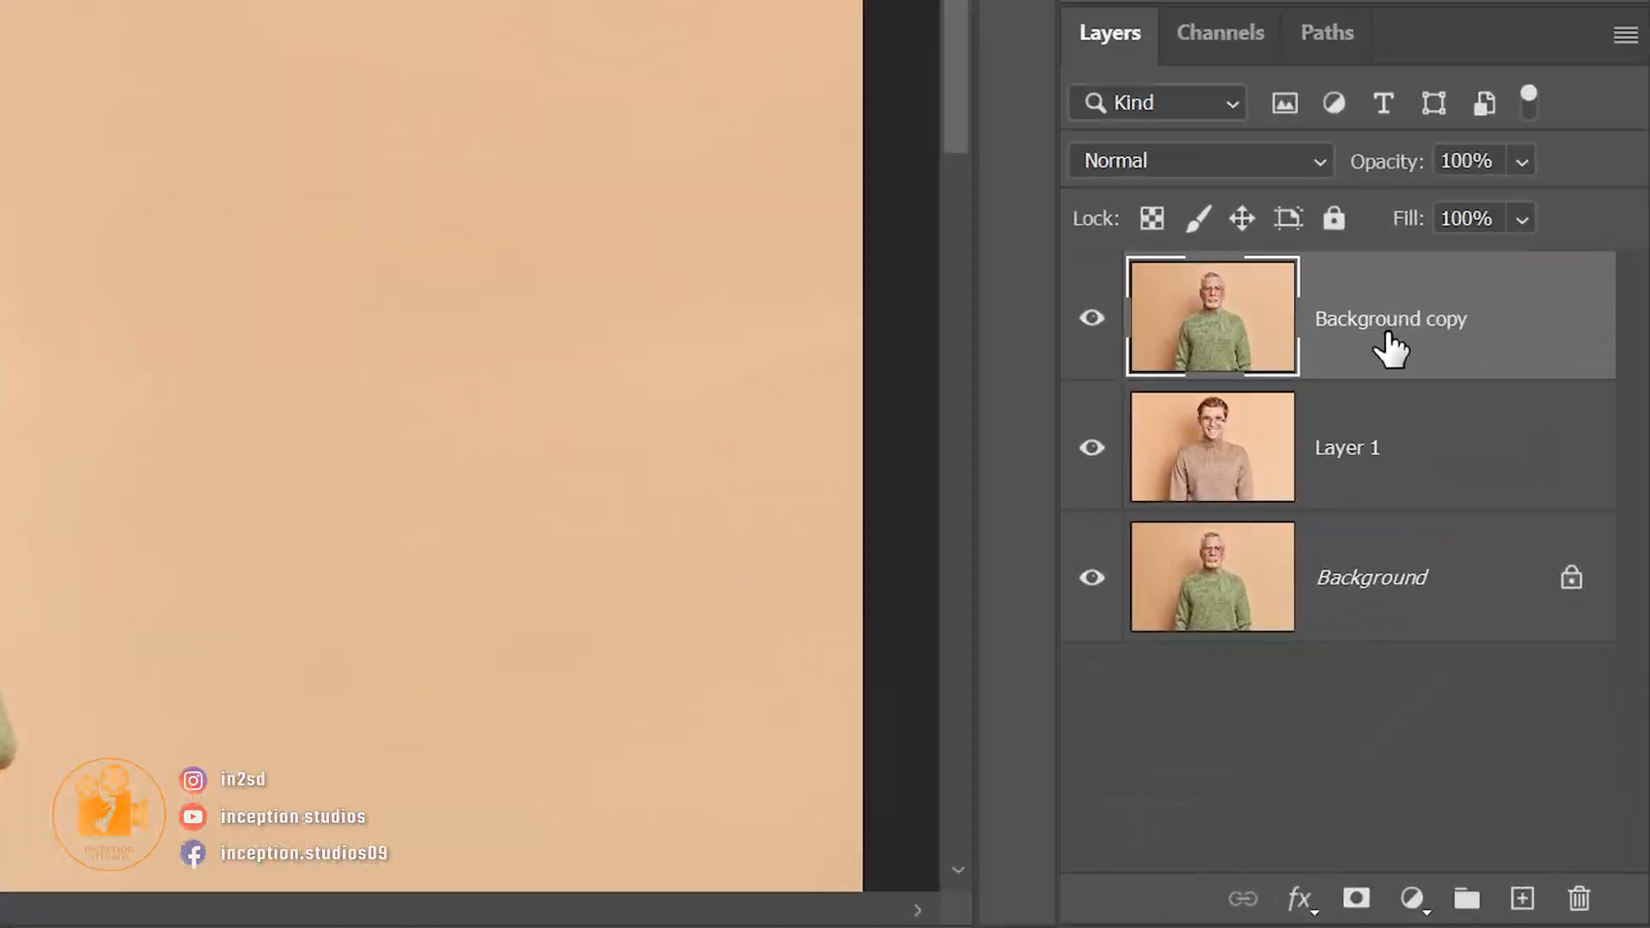
# - Add a layer mask to Background copy from the head selection and hide that layer
pyautogui.click(1354, 898)
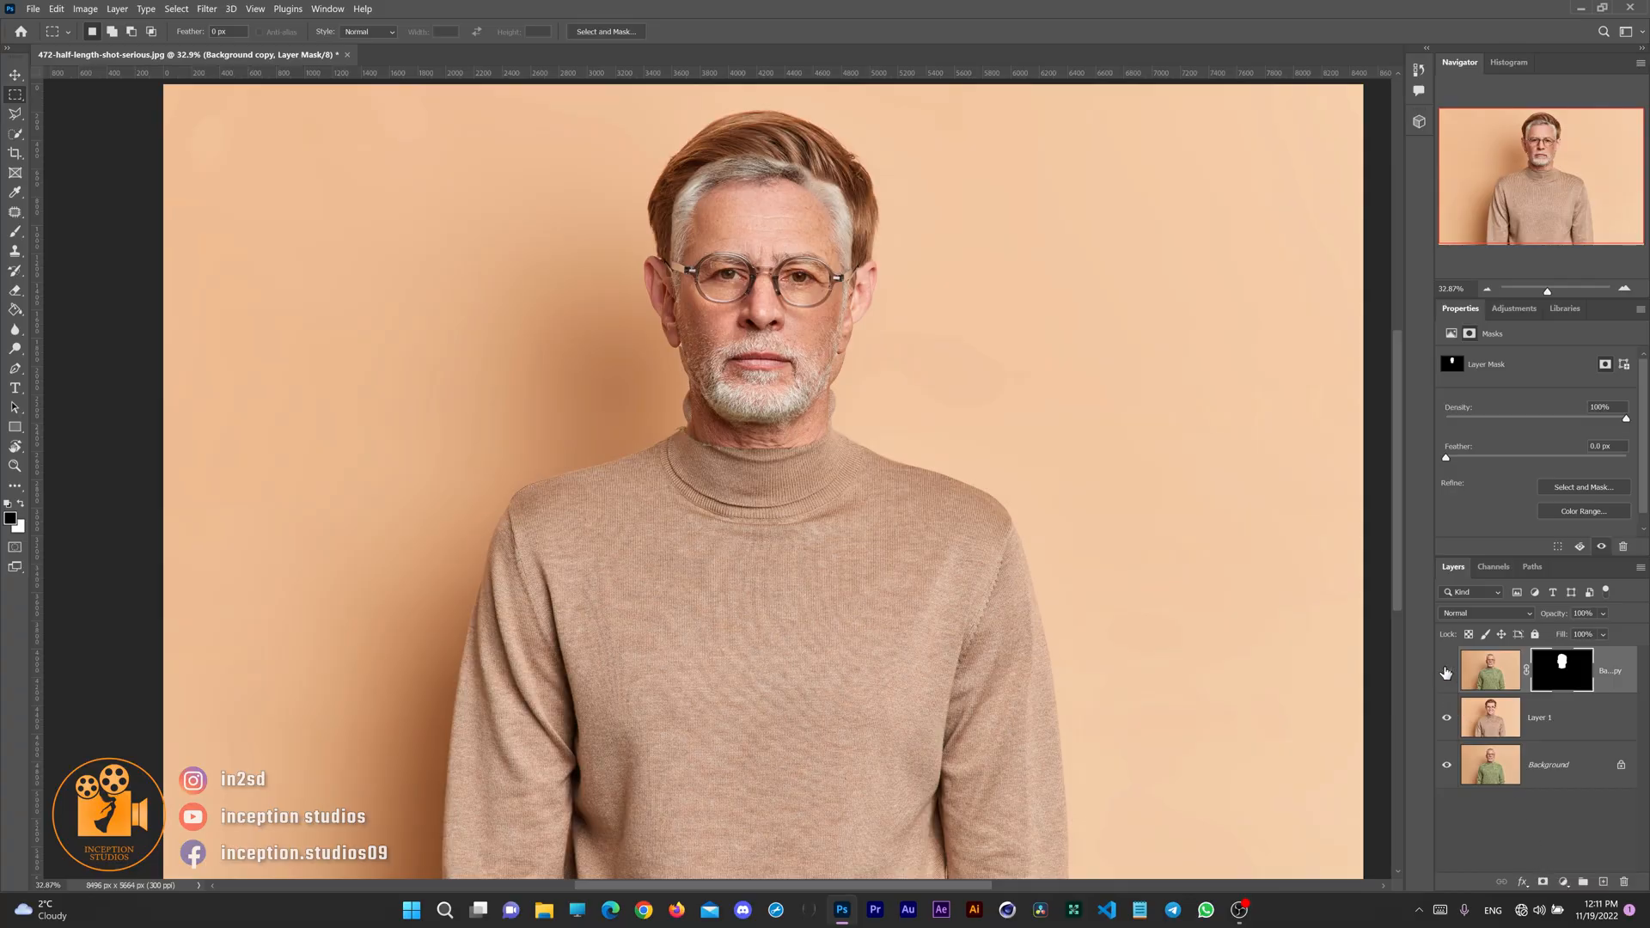
pyautogui.click(1445, 673)
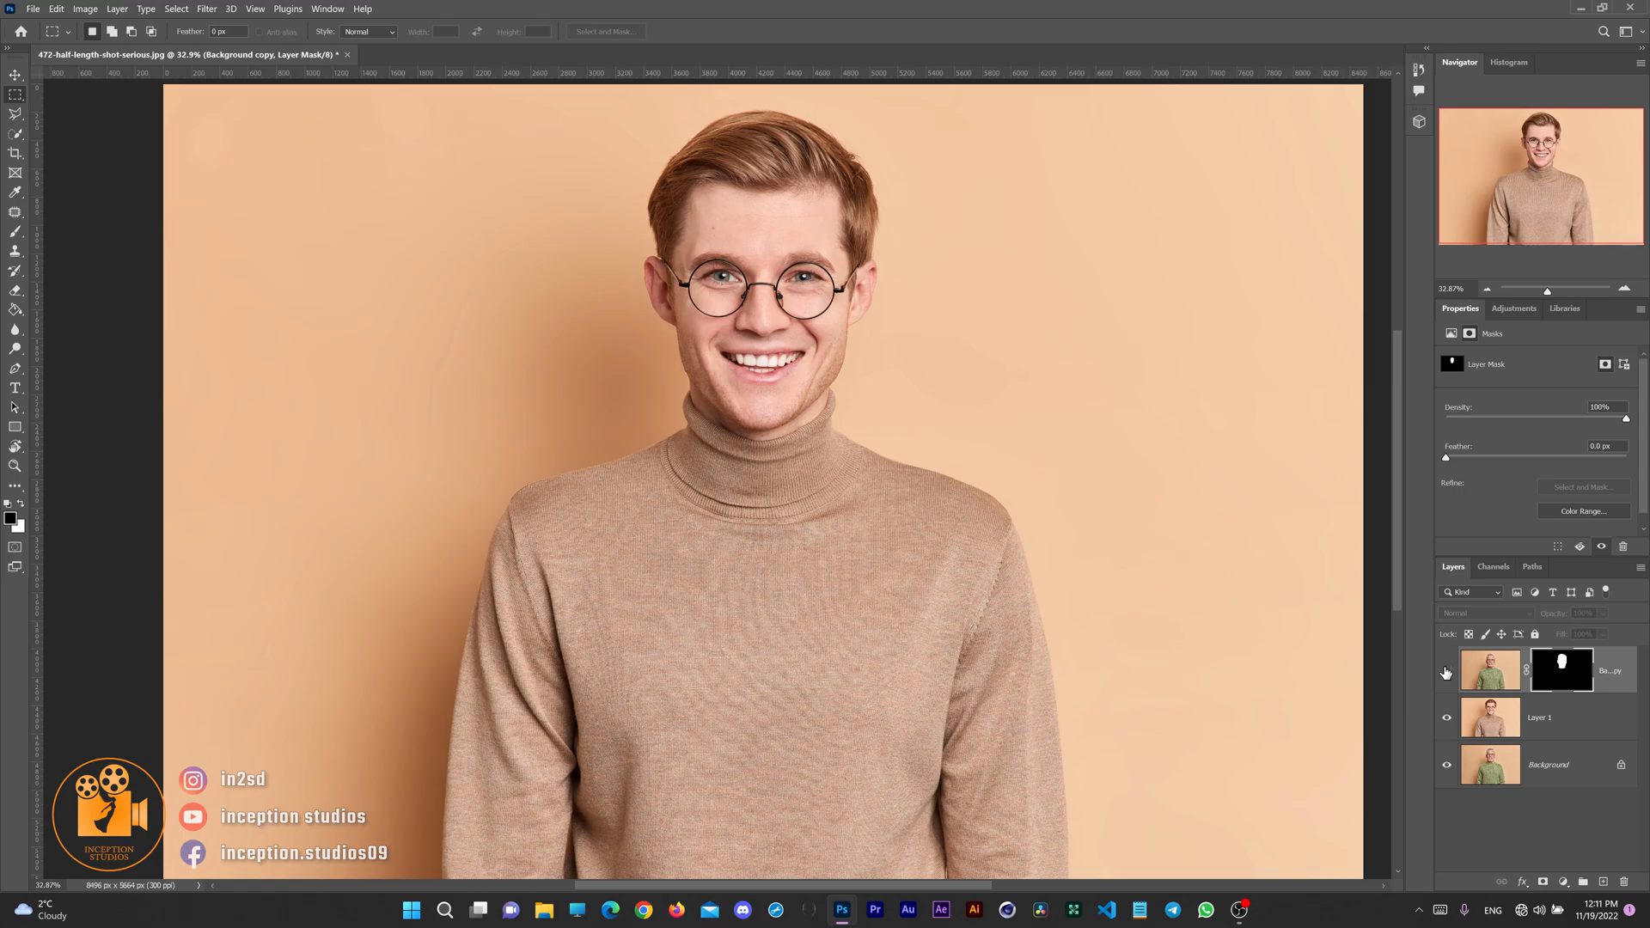
# - Replace the younger man's hair and face on Layer 1 with plain backdrop using the Patch tool
pyautogui.click(1493, 724)
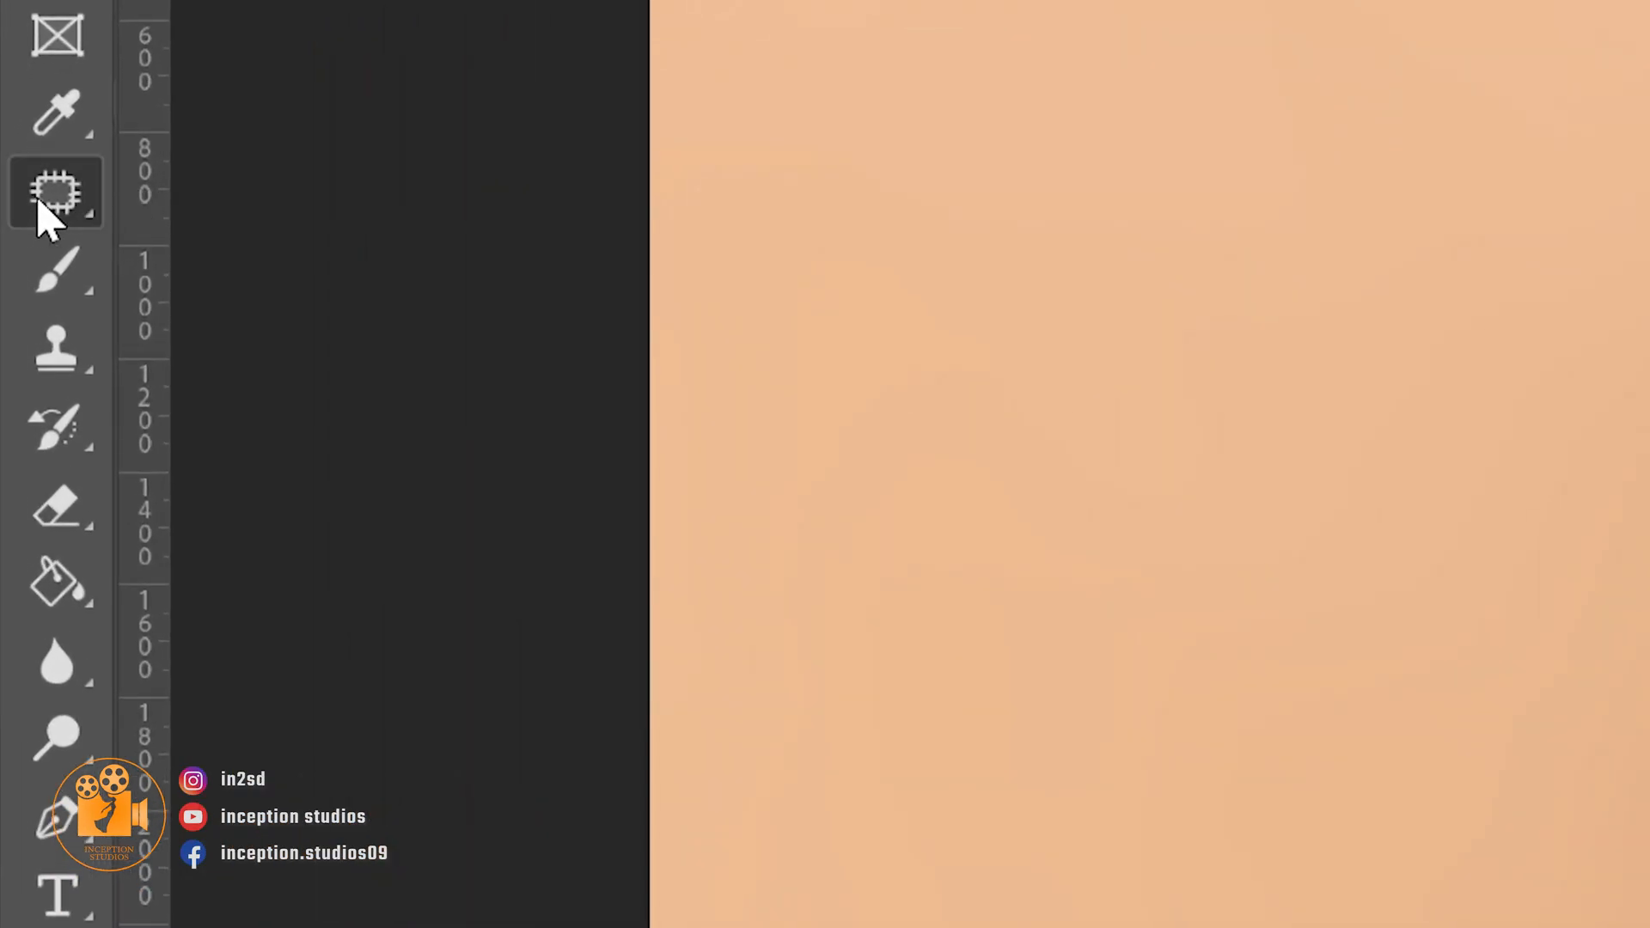
pyautogui.rightClick(15, 212)
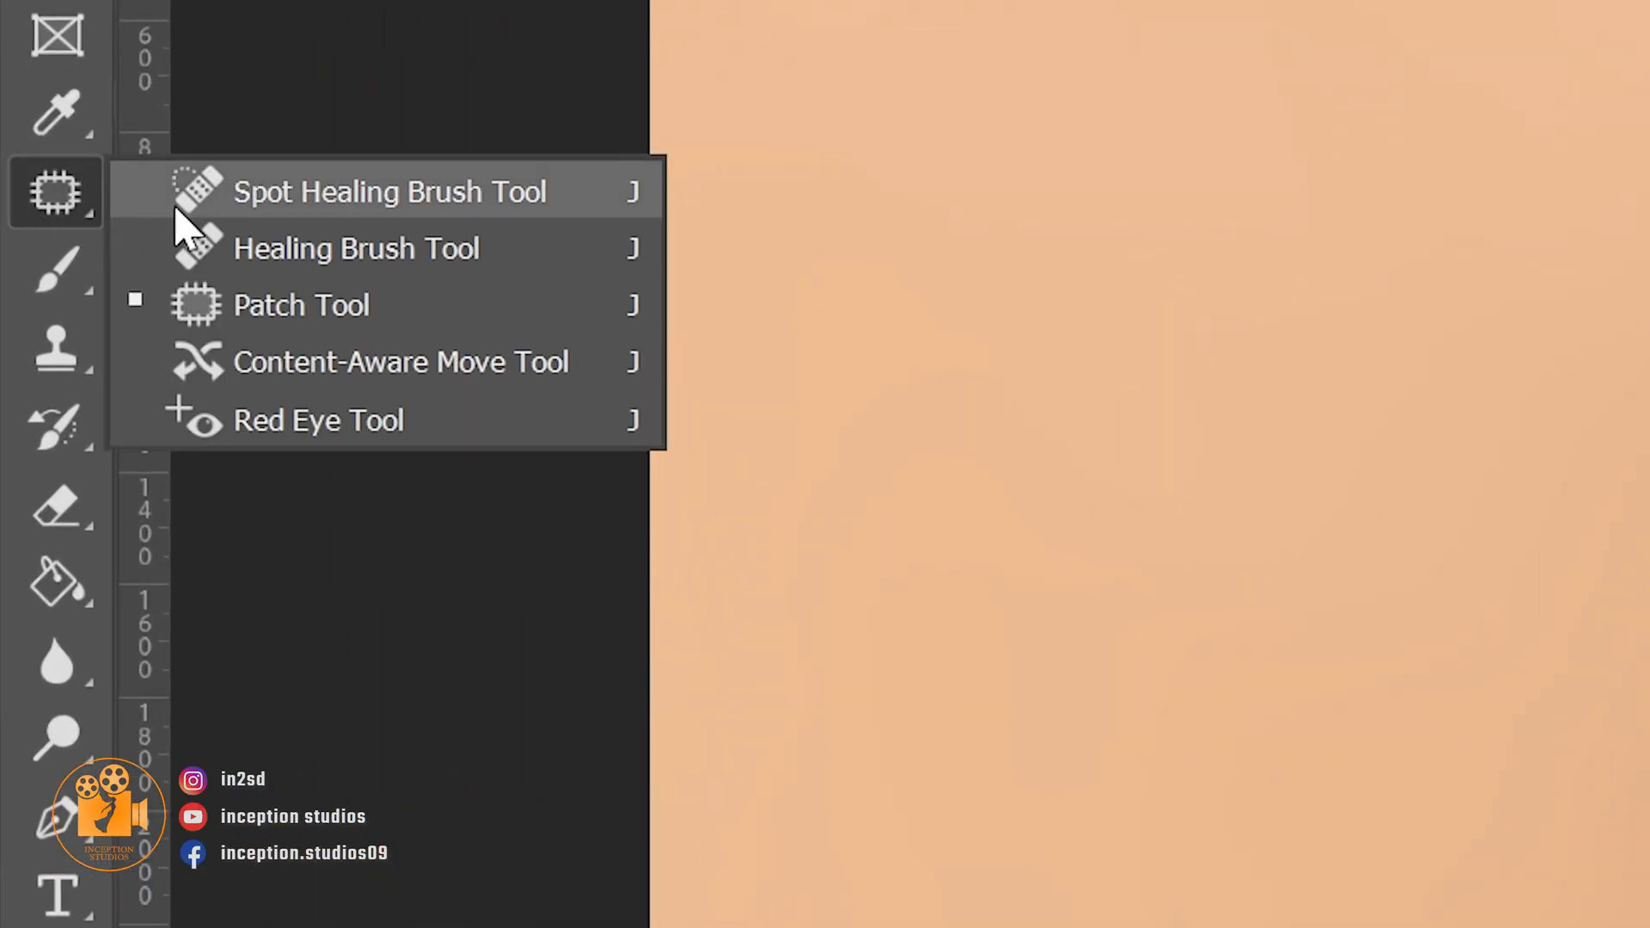
pyautogui.click(376, 318)
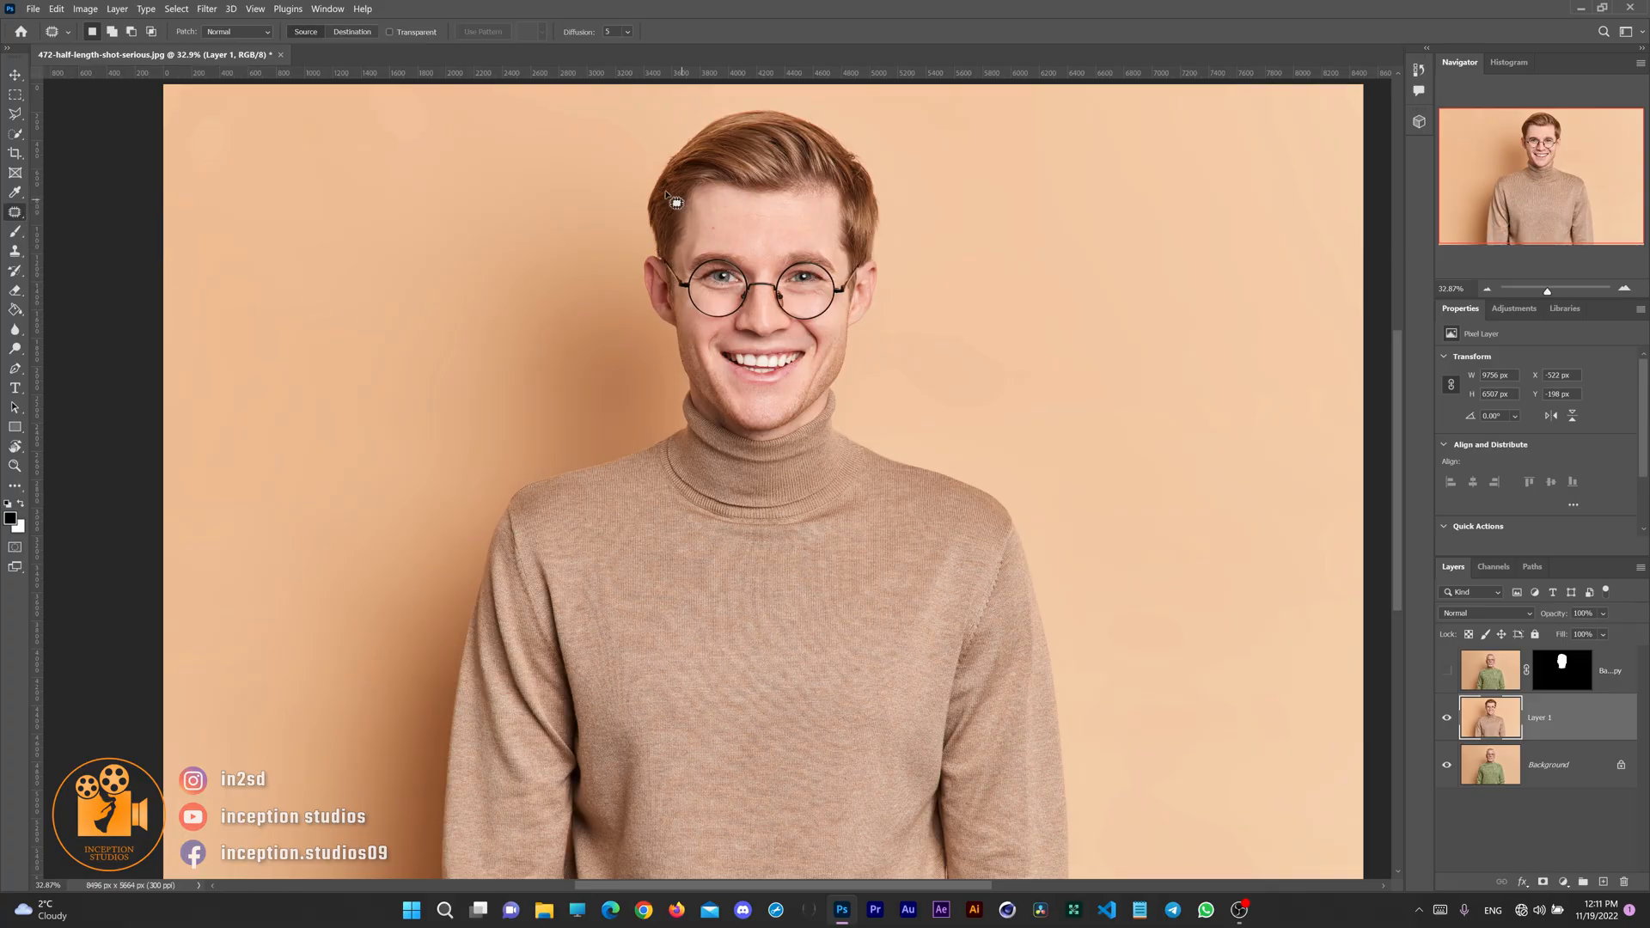
pyautogui.scroll(2, 677, 202)
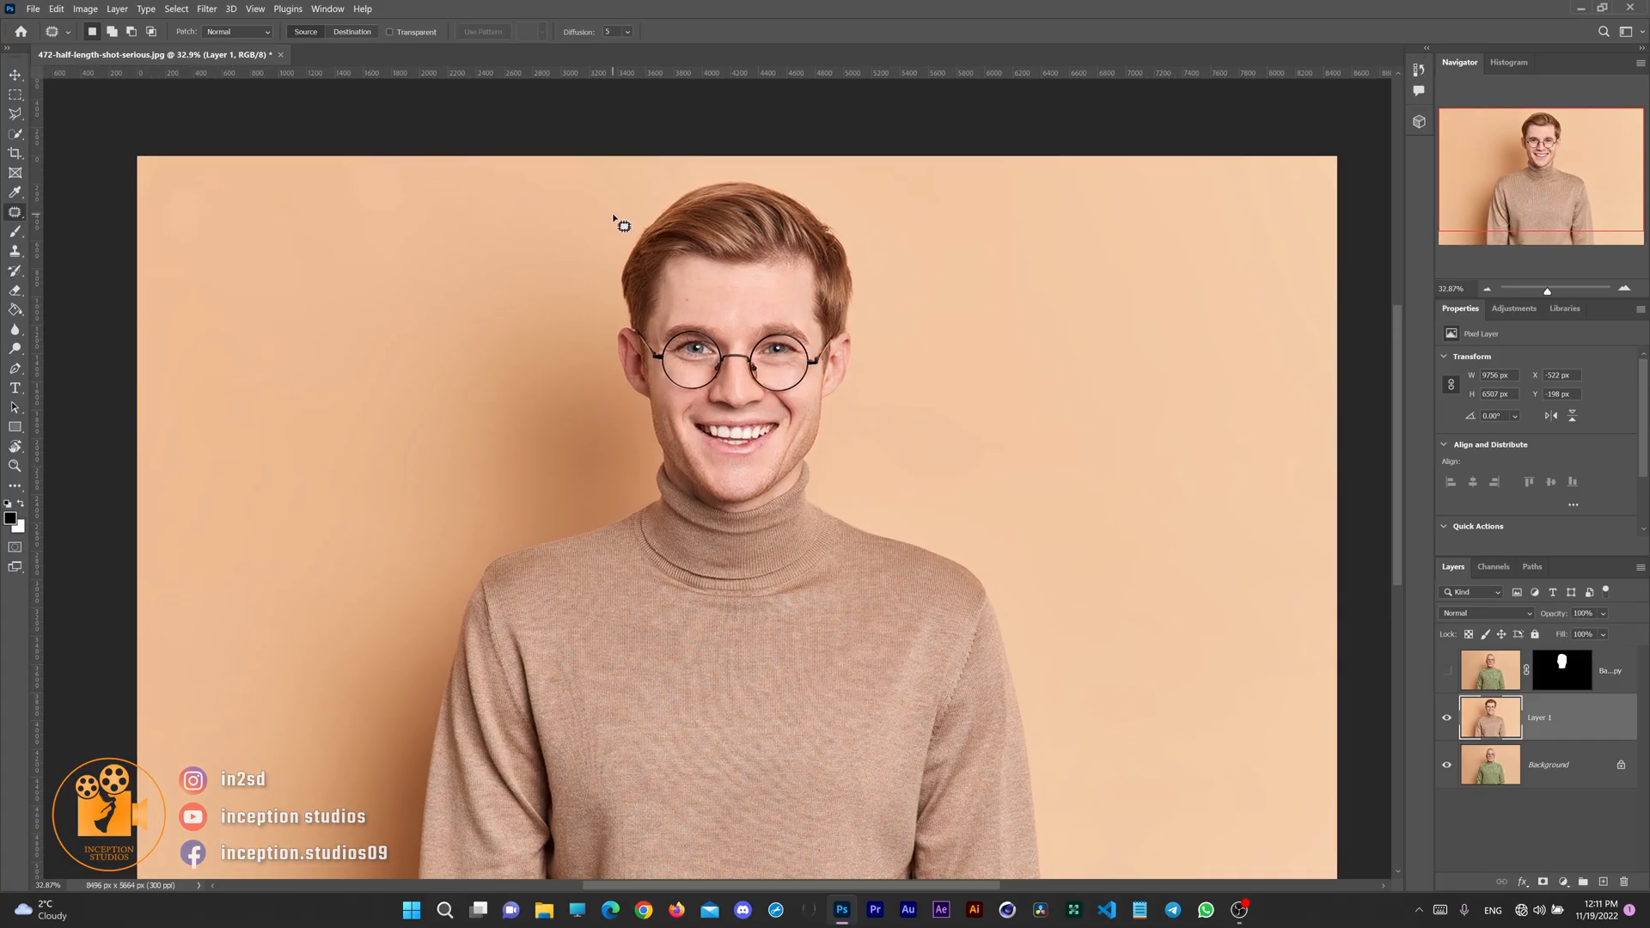
pyautogui.moveTo(790, 175)
pyautogui.mouseDown()
pyautogui.moveTo(871, 254)
pyautogui.moveTo(868, 373)
pyautogui.mouseUp()
pyautogui.moveTo(631, 428); pyautogui.dragTo(614, 213)
pyautogui.moveTo(678, 287); pyautogui.dragTo(976, 309)
pyautogui.hotkey('ctrl', 'd')
# - Patch away the remnants of the younger man's ear and cheek on Layer 1 with nearby backdrop
pyautogui.moveTo(894, 345)
pyautogui.mouseDown()
pyautogui.moveTo(855, 453)
pyautogui.moveTo(815, 447)
pyautogui.moveTo(804, 338)
pyautogui.mouseUp()
pyautogui.moveTo(830, 384); pyautogui.dragTo(933, 376)
pyautogui.hotkey('ctrl', 'd')
pyautogui.moveTo(876, 379)
pyautogui.mouseDown()
pyautogui.moveTo(833, 464)
pyautogui.moveTo(825, 406)
pyautogui.mouseUp()
pyautogui.hotkey('ctrl', 'd')
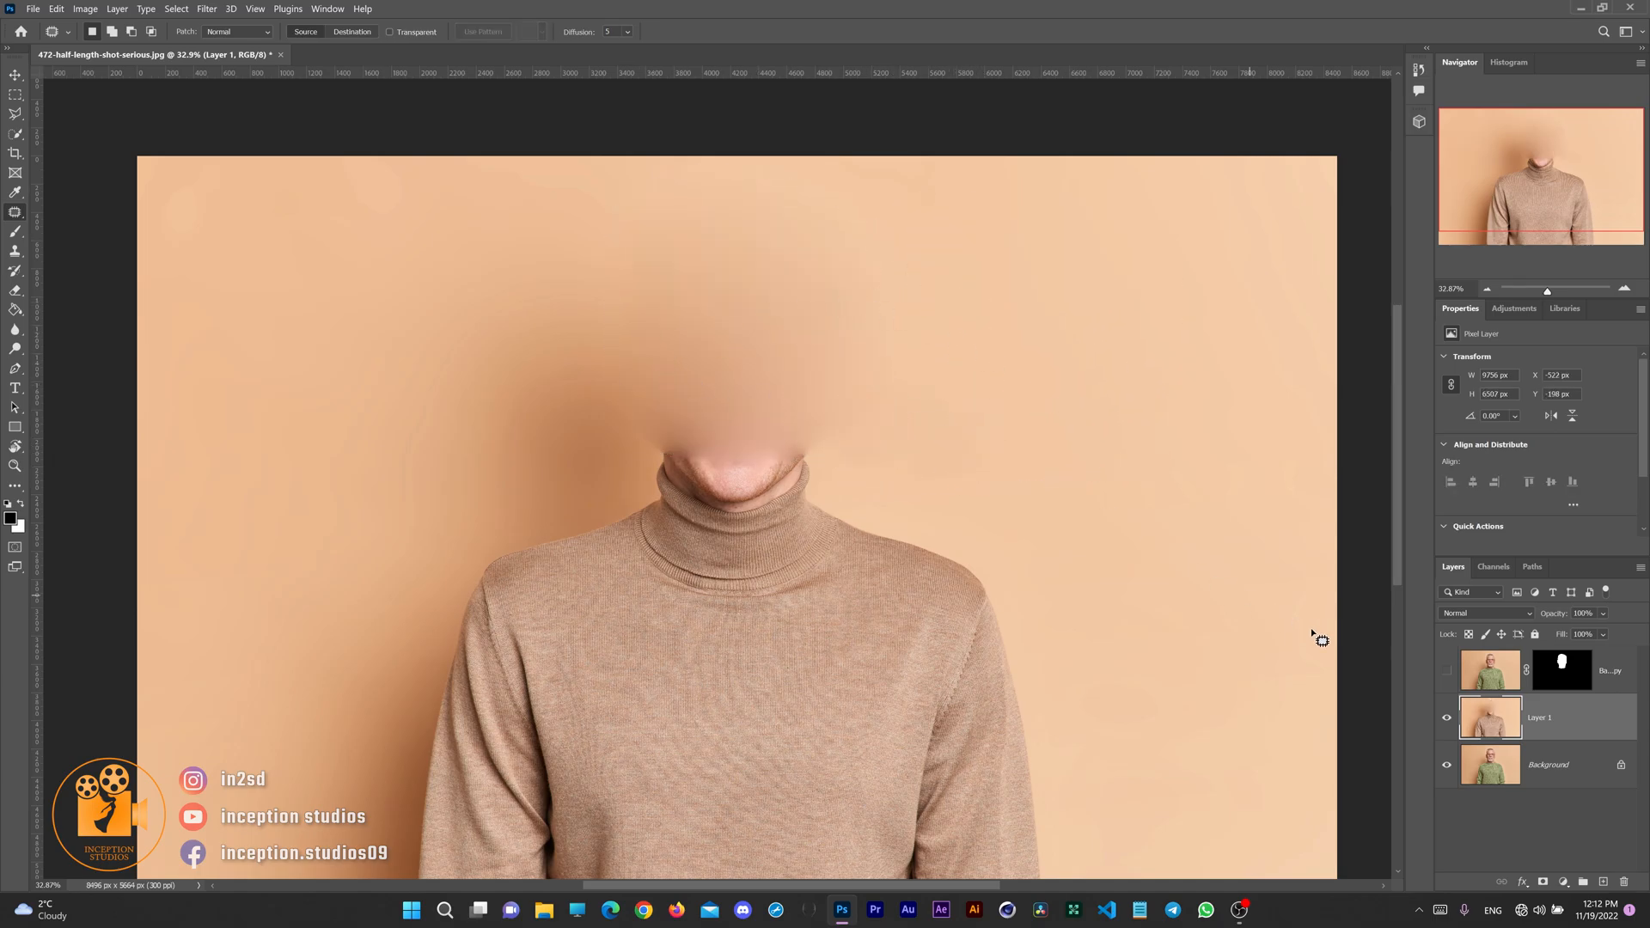
# - Show Background copy and patch the leftover smudges around the older man's head on Layer 1
pyautogui.click(1448, 672)
pyautogui.moveTo(879, 285)
pyautogui.mouseDown()
pyautogui.moveTo(868, 432)
pyautogui.moveTo(835, 452)
pyautogui.moveTo(808, 416)
pyautogui.mouseUp()
pyautogui.hotkey('ctrl', 'd')
pyautogui.moveTo(688, 234); pyautogui.dragTo(602, 245)
pyautogui.hotkey('ctrl', 'd')
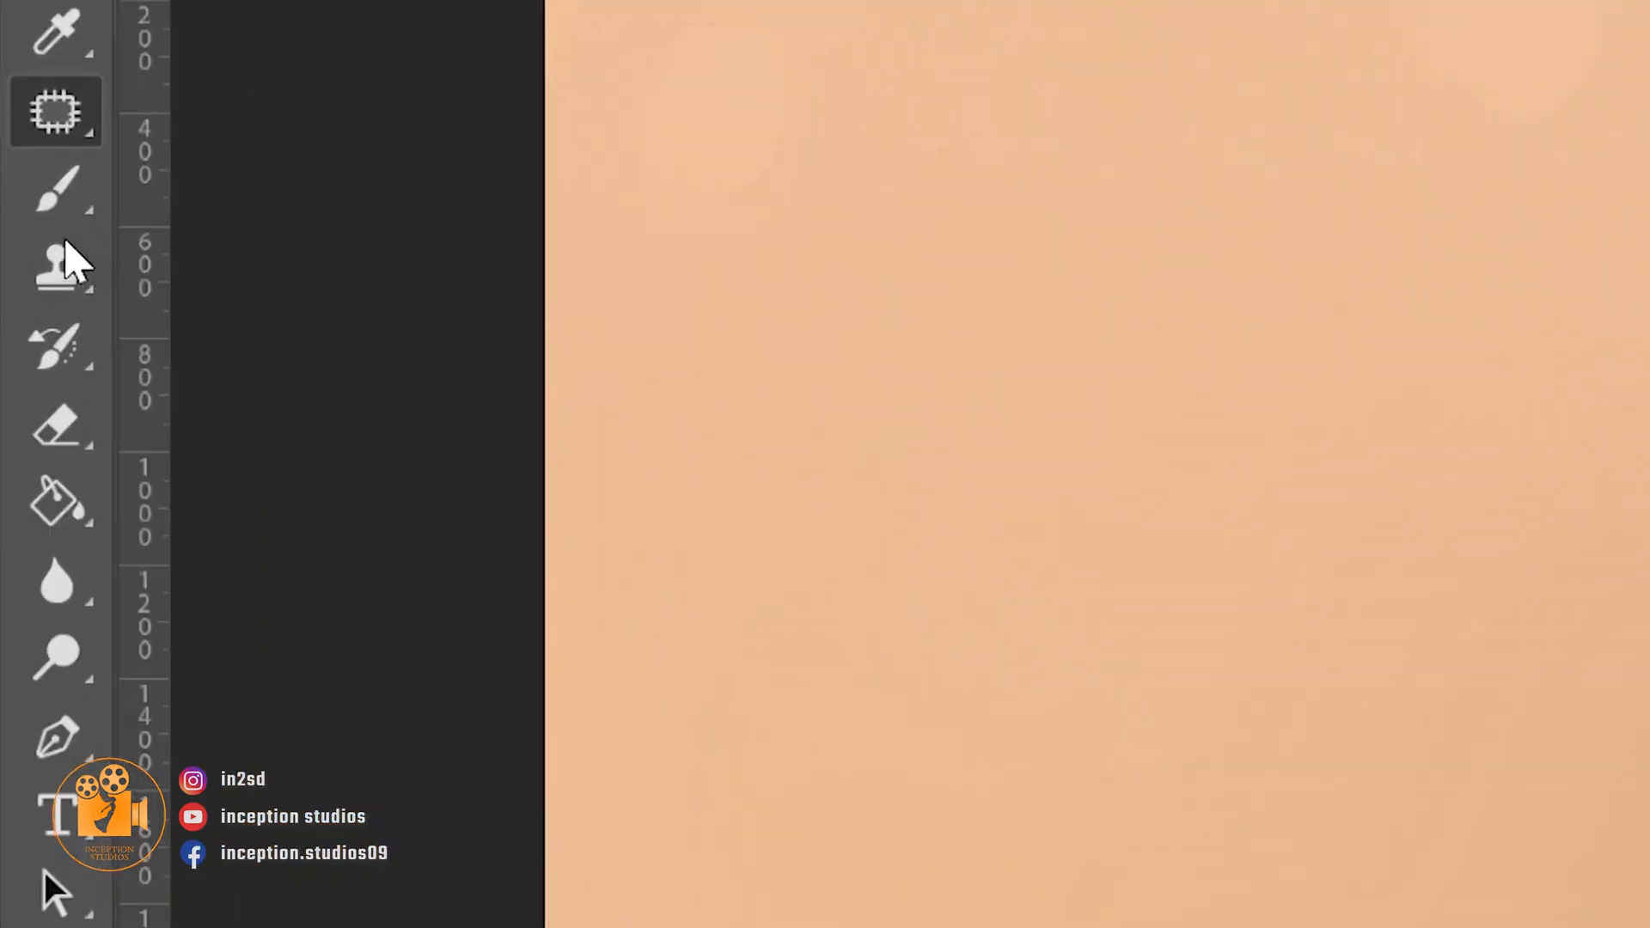
# - Clone clean backdrop over the discoloured area beside and above the head, using a Clone Stamp brush of about 1100 px with 0% hardness
pyautogui.click(15, 251)
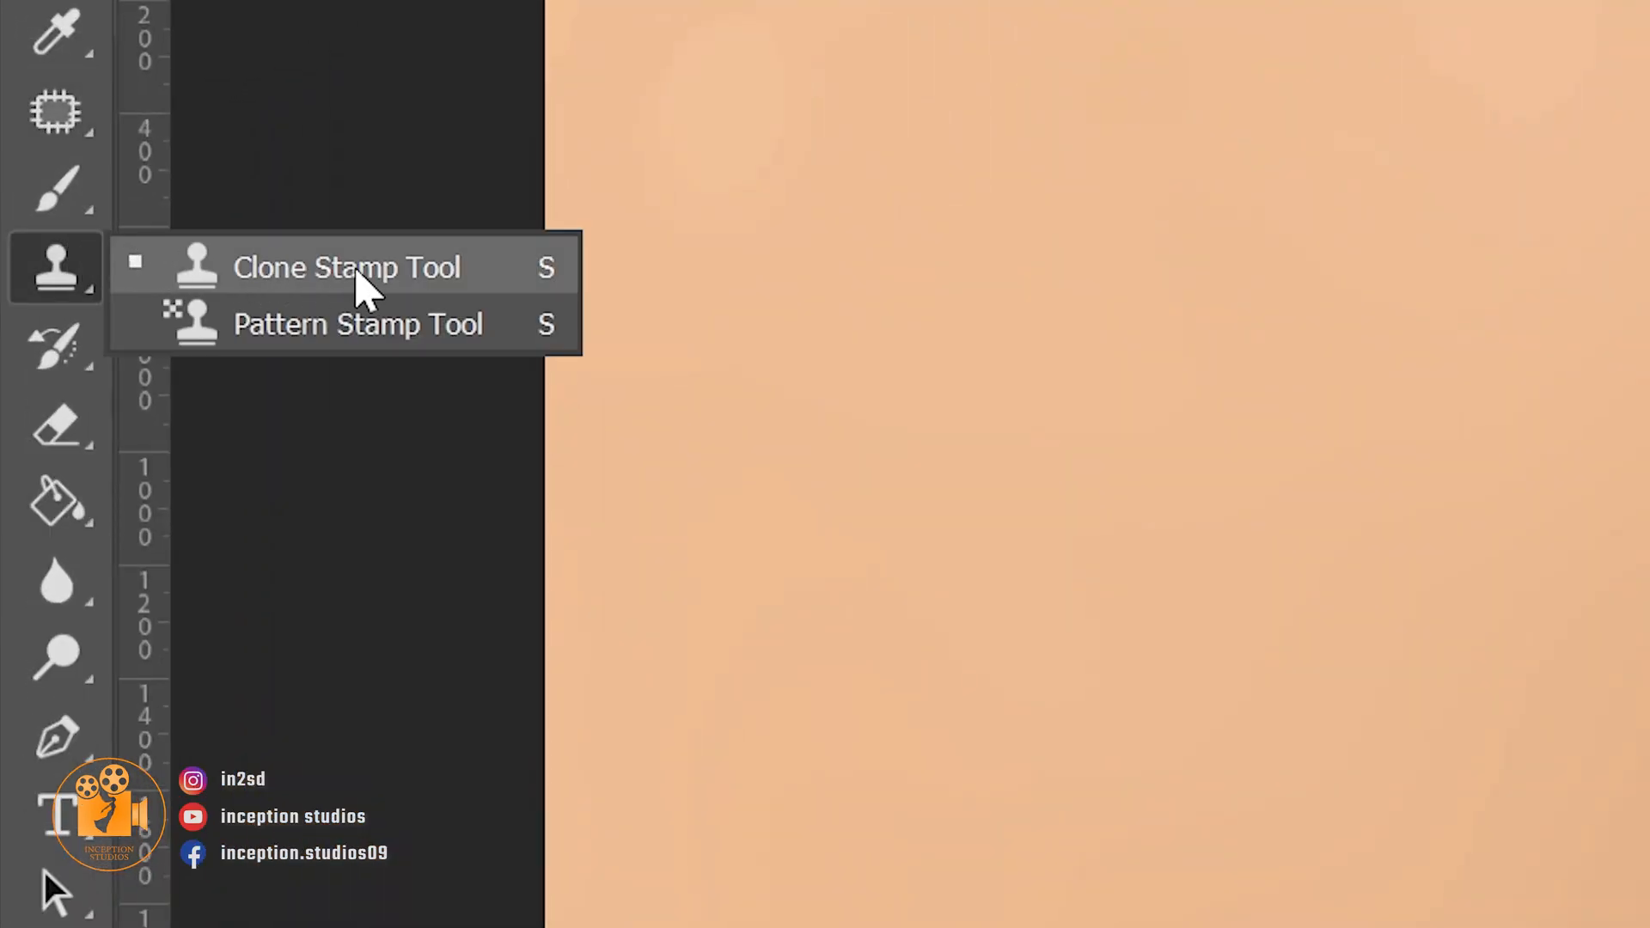
pyautogui.click(361, 284)
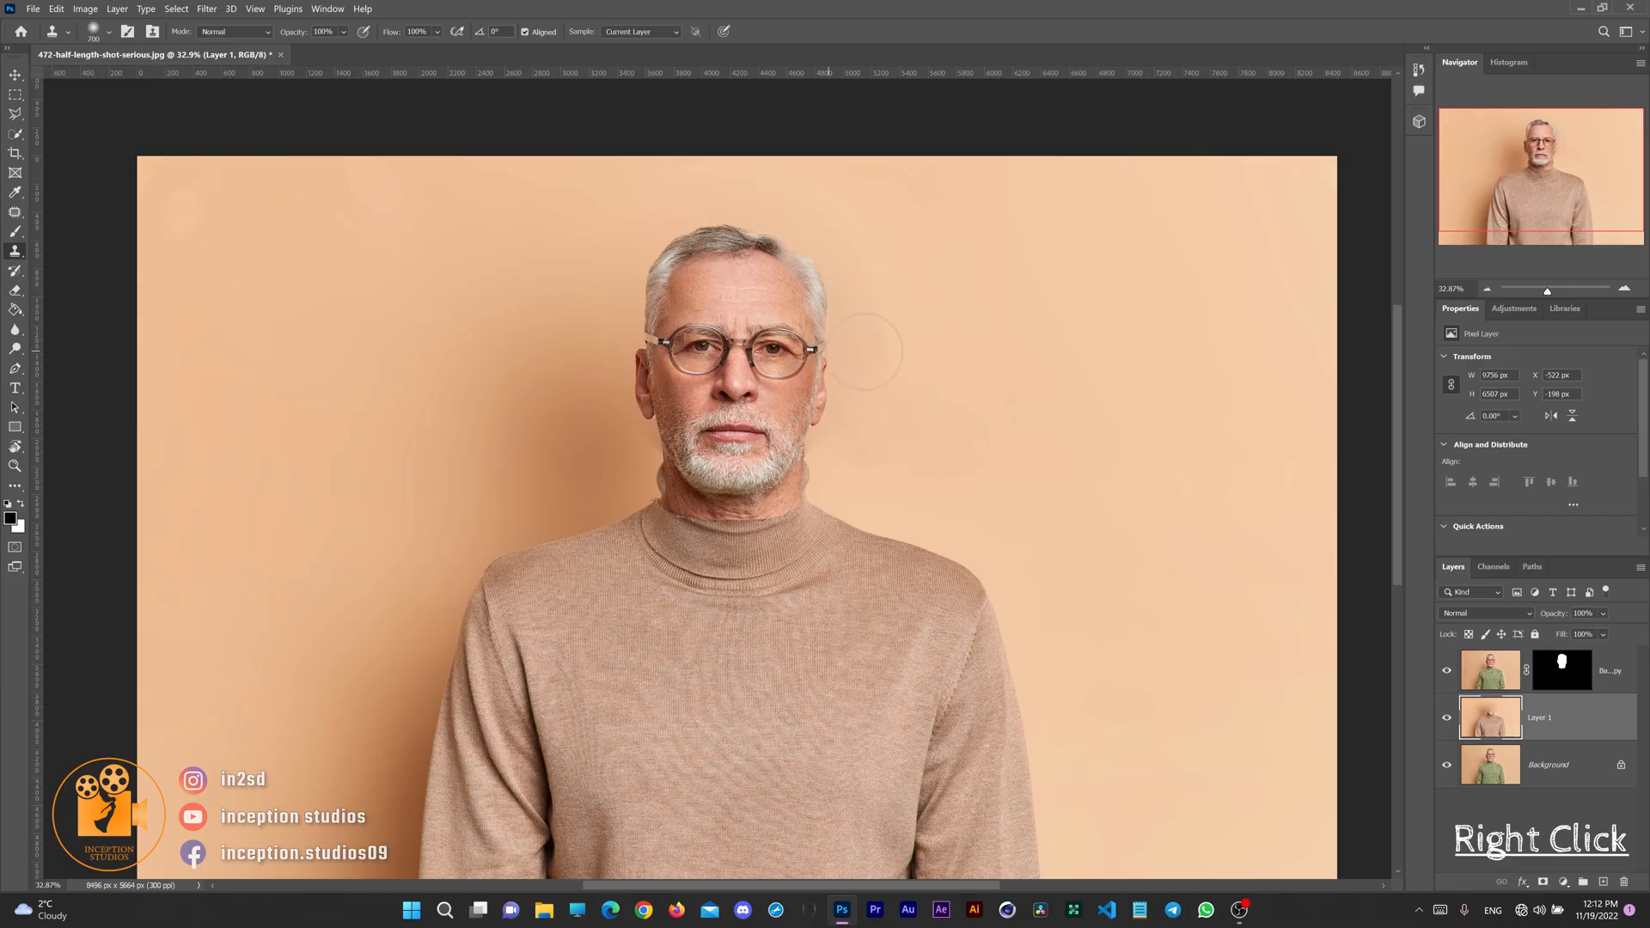
pyautogui.rightClick(990, 333)
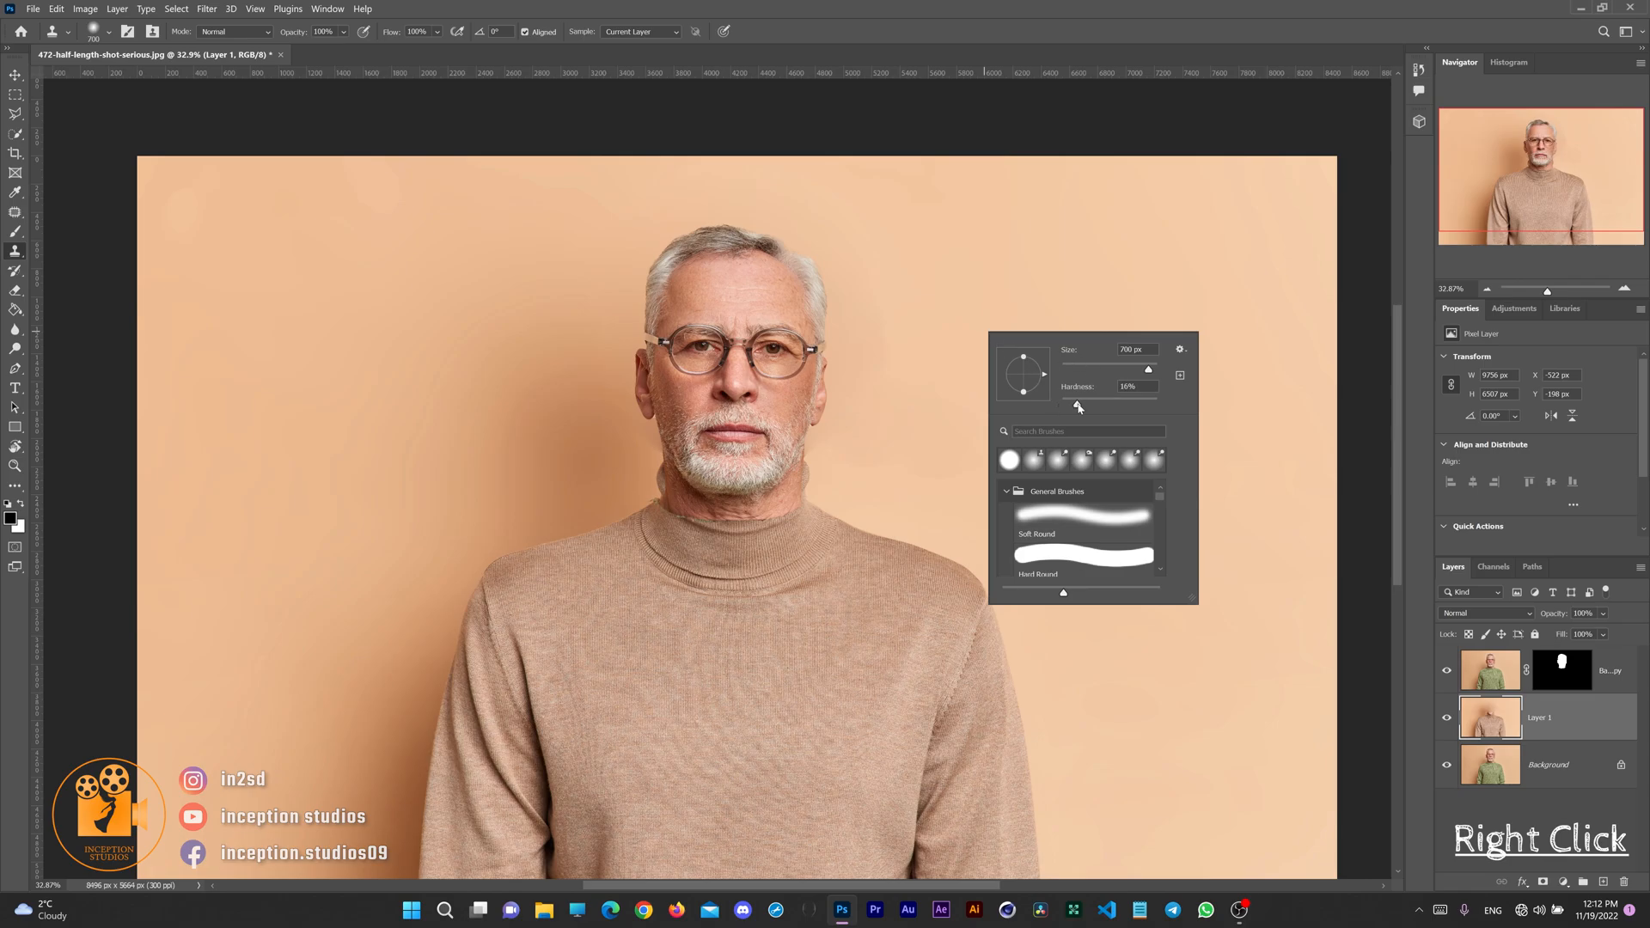
pyautogui.moveTo(1078, 407); pyautogui.dragTo(1049, 405)
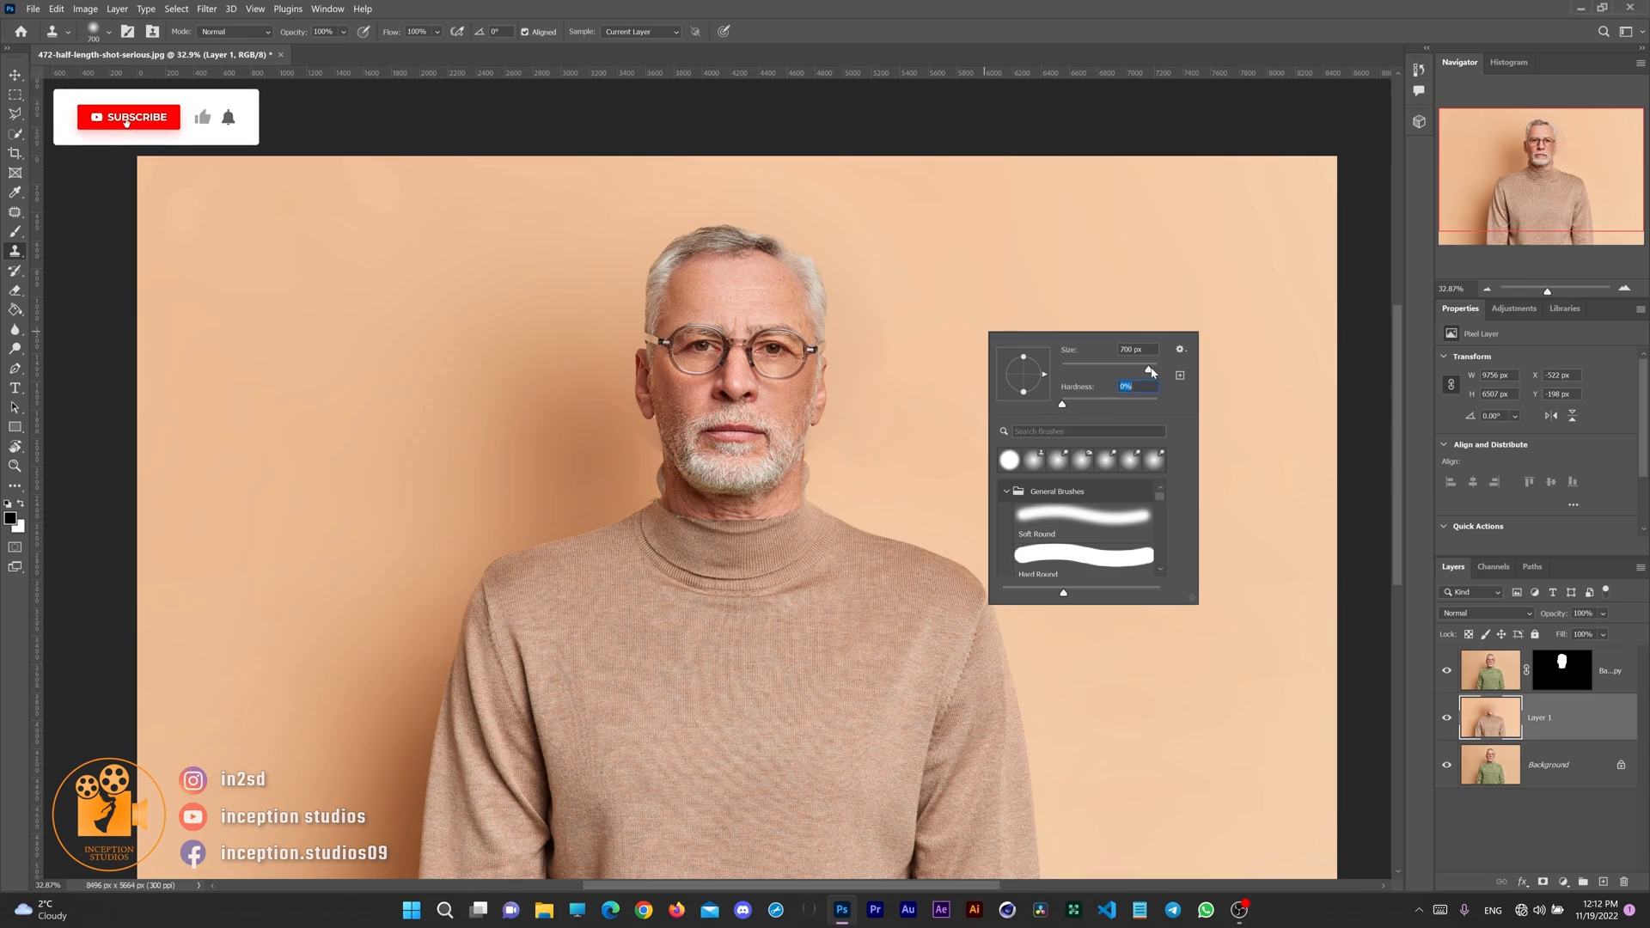
pyautogui.moveTo(1150, 370); pyautogui.dragTo(1151, 374)
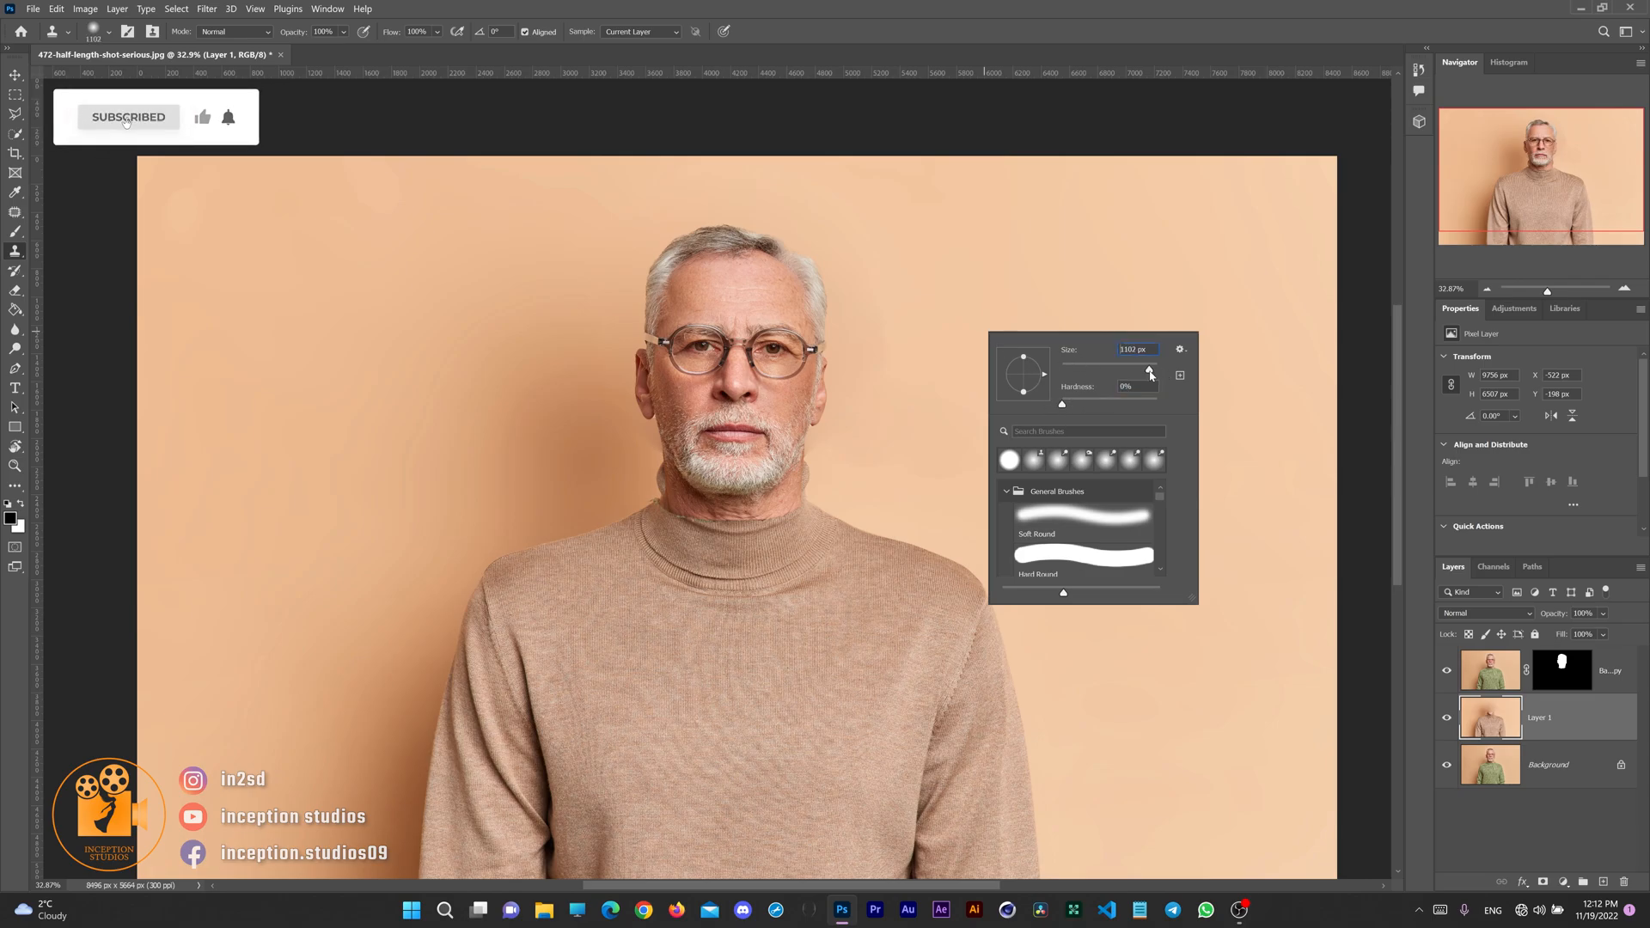
pyautogui.keyDown('alt'); pyautogui.click(1012, 287); pyautogui.keyUp('alt')
pyautogui.moveTo(879, 318)
pyautogui.mouseDown()
pyautogui.moveTo(838, 303)
pyautogui.moveTo(848, 384)
pyautogui.moveTo(813, 272)
pyautogui.moveTo(764, 267)
pyautogui.mouseUp()
# - Reduce the Clone Stamp brush to 200 px and sample the shaded backdrop beside the man's ear for close retouching
pyautogui.press('[')
pyautogui.press('[')
pyautogui.press('[')
pyautogui.press('[')
pyautogui.press('[')
pyautogui.press('[')
pyautogui.press('[')
pyautogui.press('[')
pyautogui.press('[')
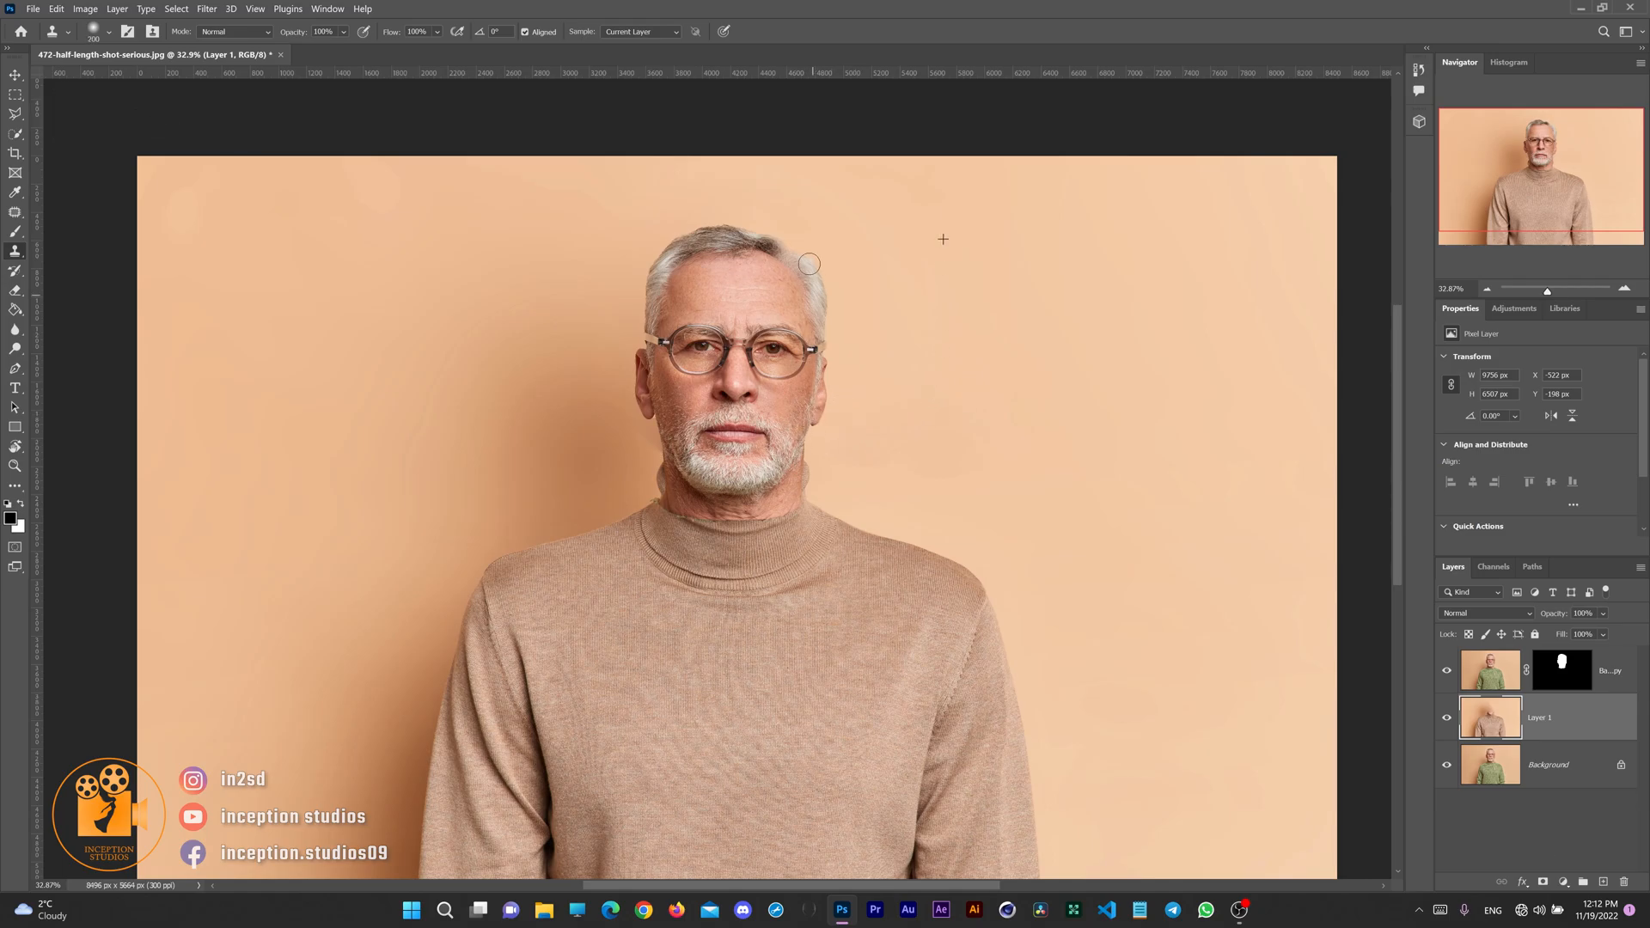
pyautogui.press('alt')
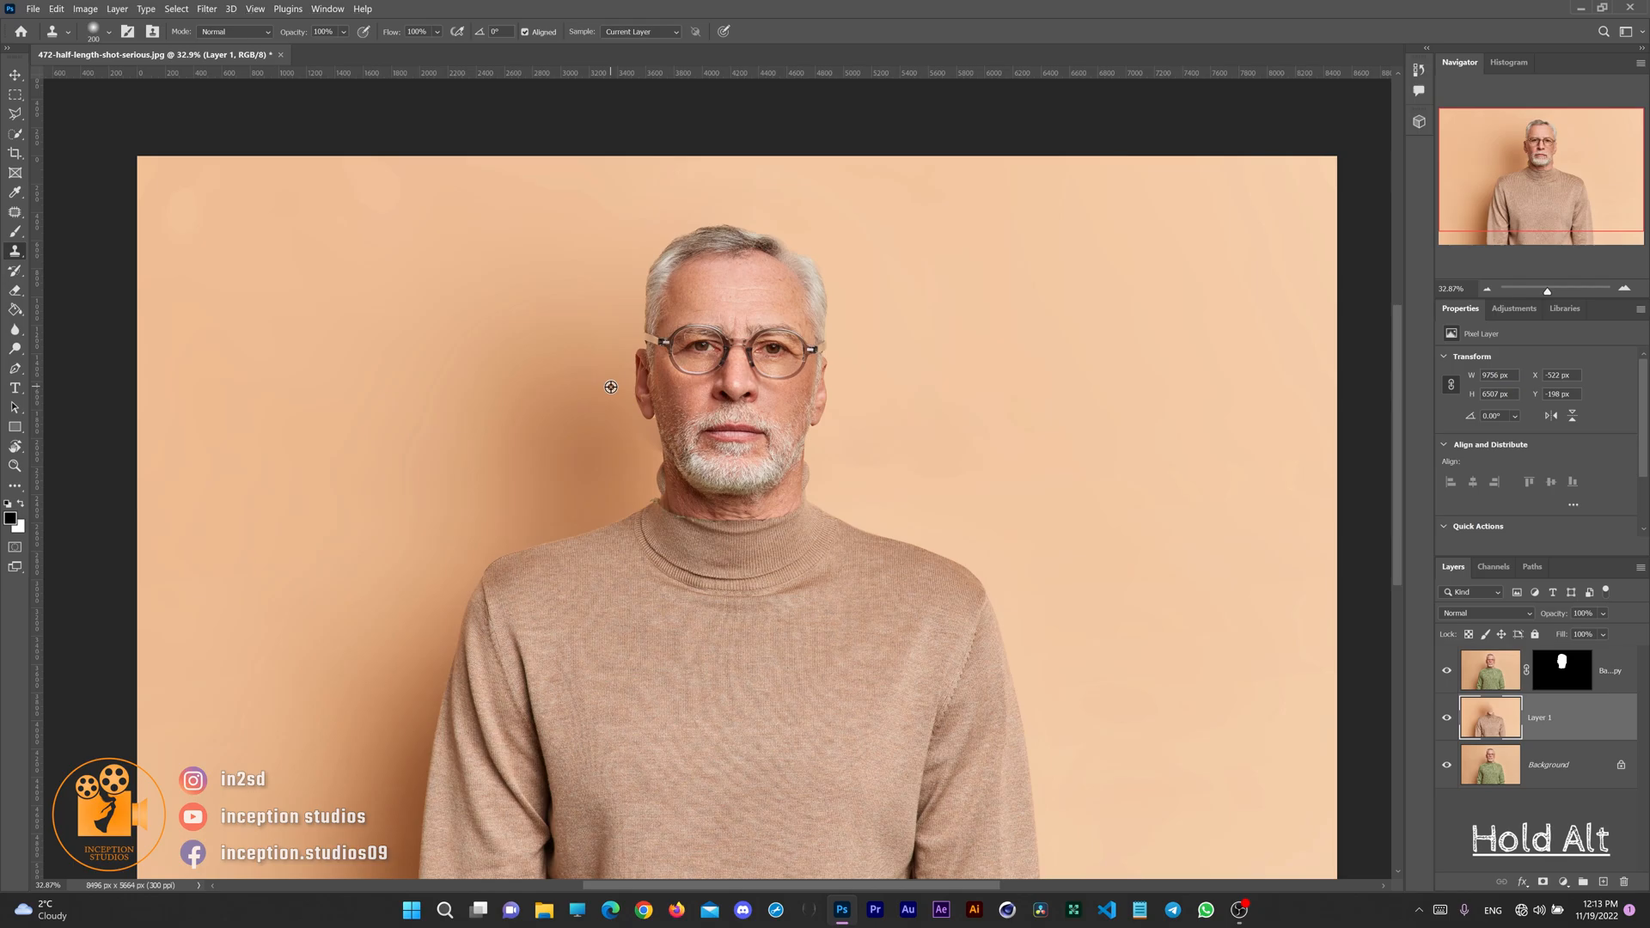
pyautogui.keyDown('alt'); pyautogui.click(610, 387); pyautogui.keyUp('alt')
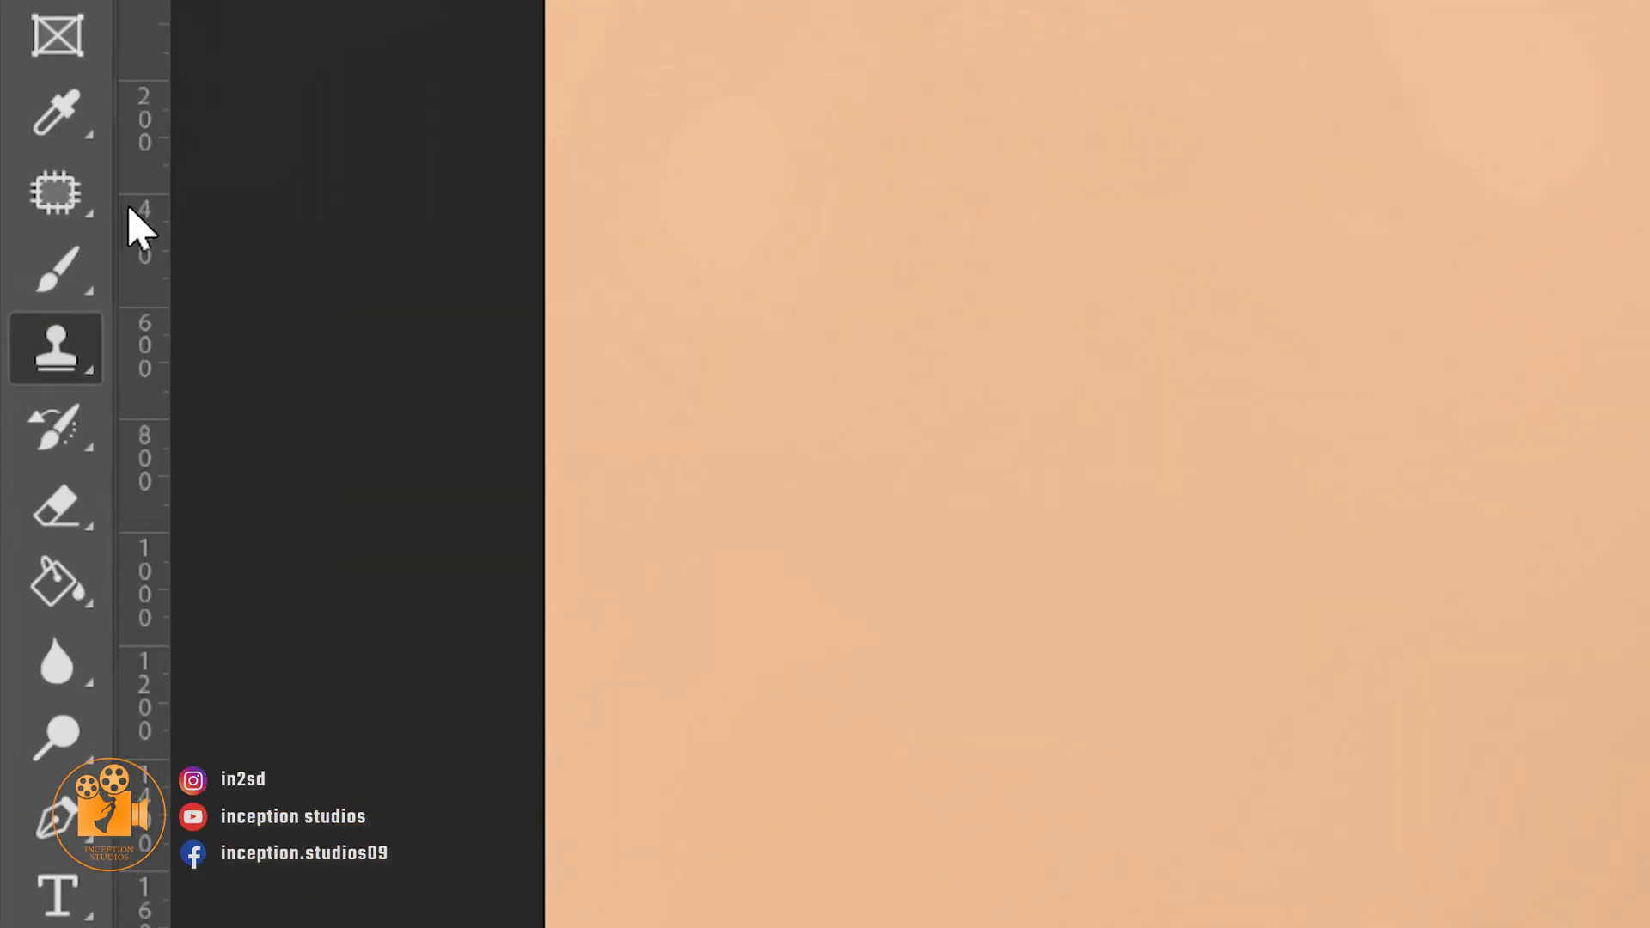
# - Patch the leftover smudge between the man's ear and the turtleneck collar on Layer 1 with the Patch tool
pyautogui.rightClick(15, 213)
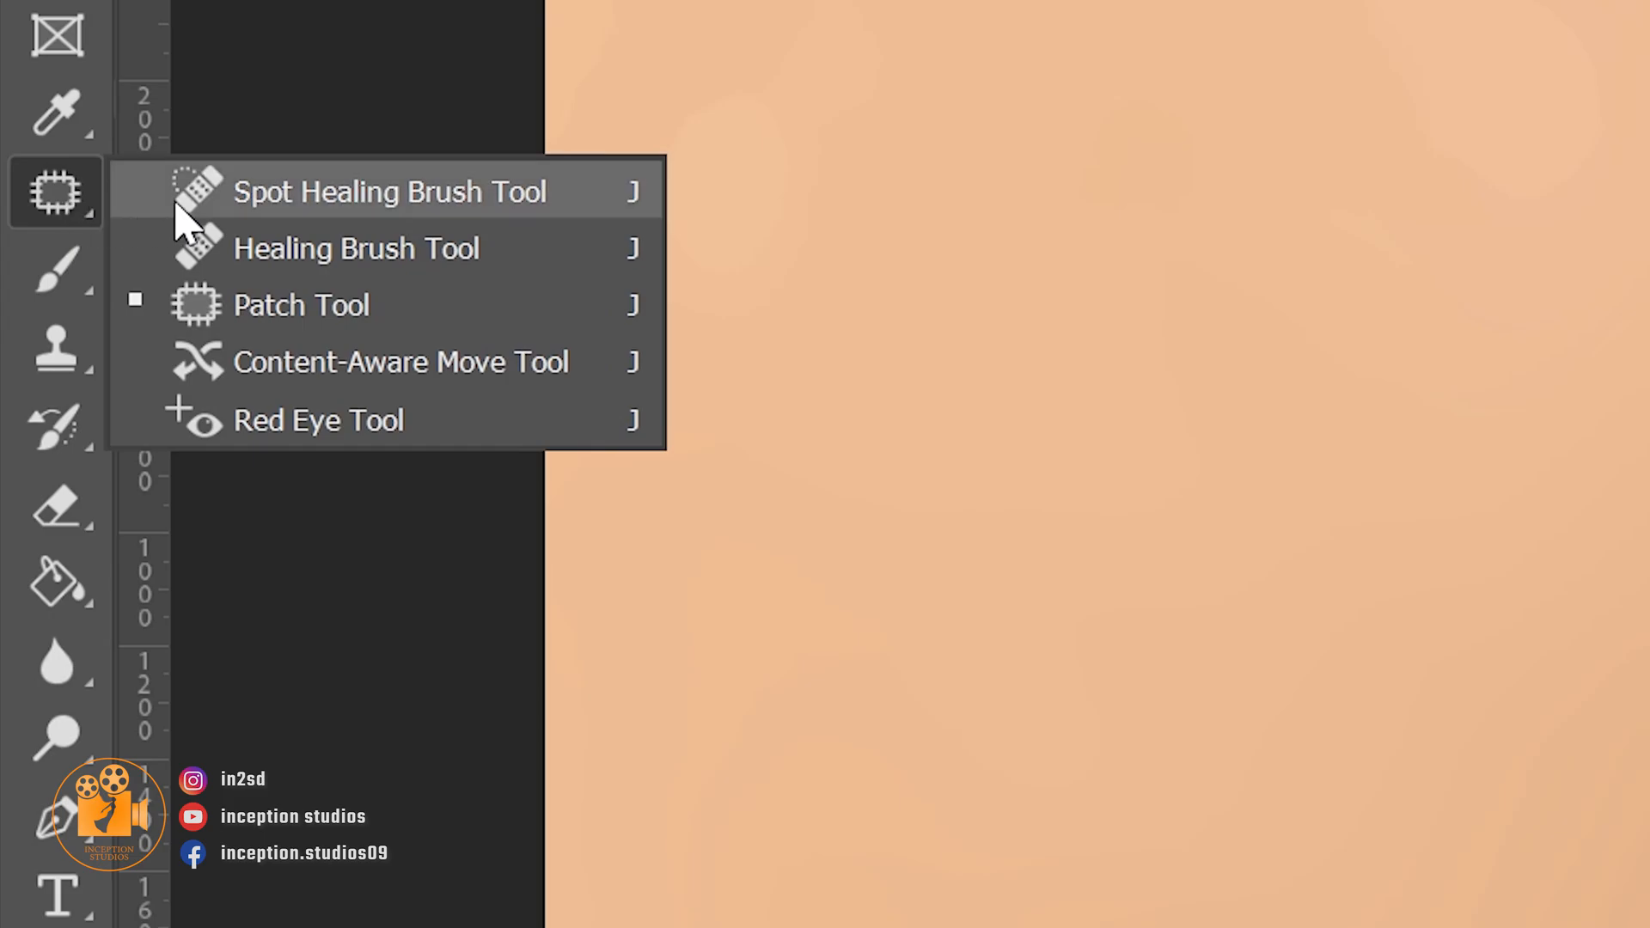
pyautogui.click(345, 311)
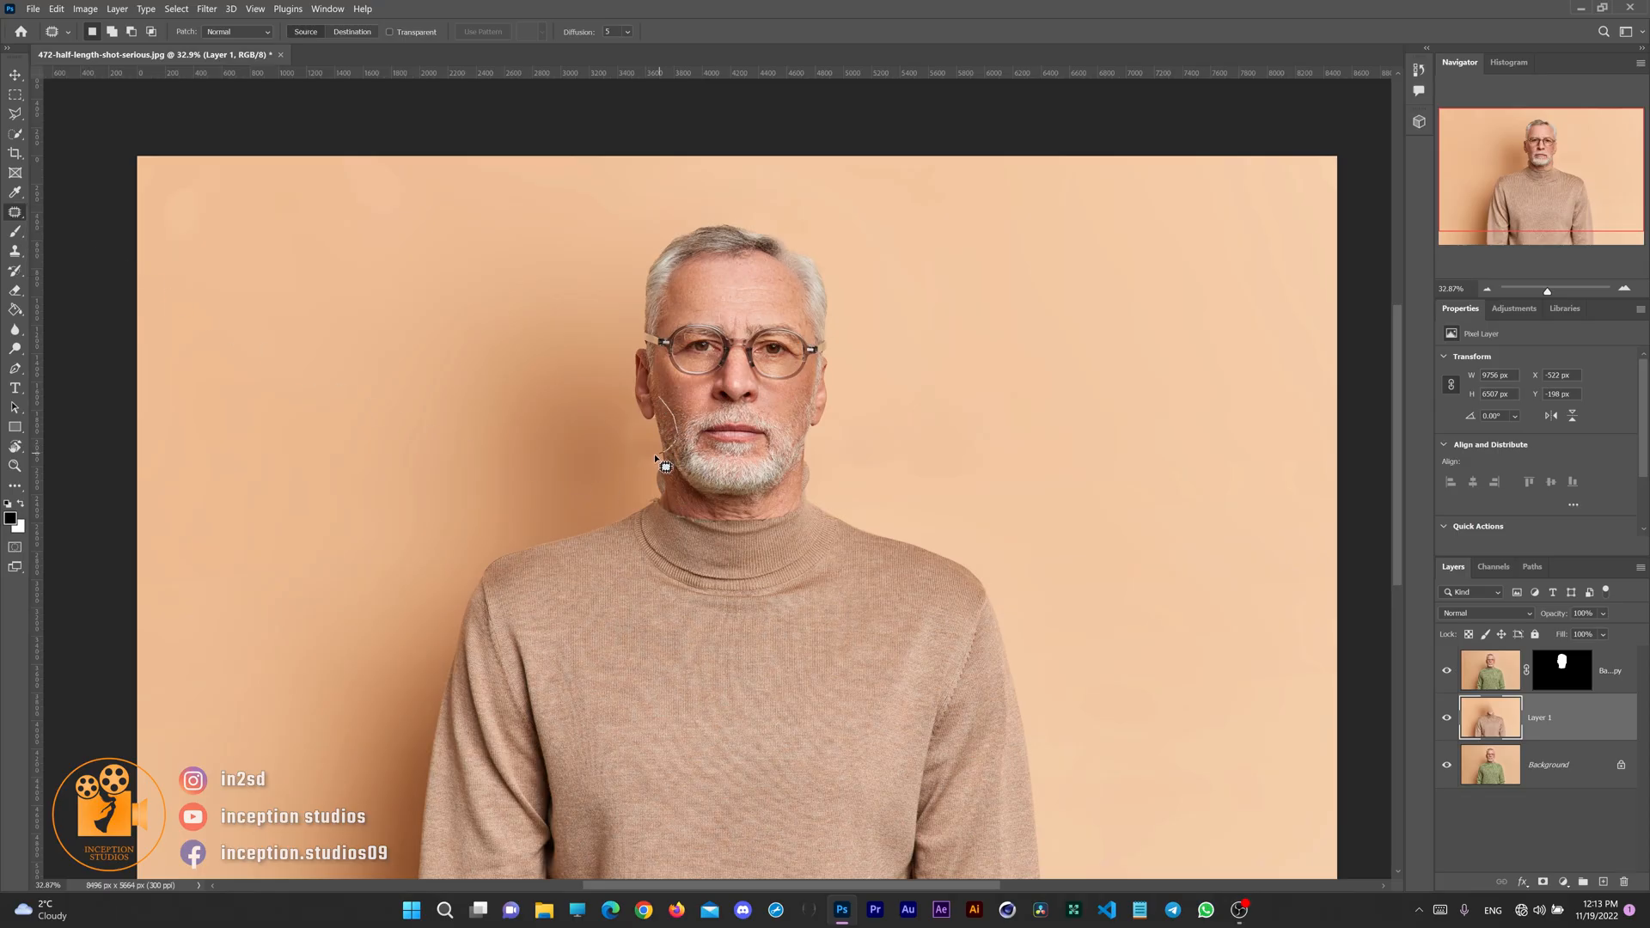
pyautogui.moveTo(666, 466); pyautogui.dragTo(660, 447)
pyautogui.click(593, 352)
# - Lower the Background copy layer's opacity to 66% so the turtleneck collar shows through the neck
pyautogui.click(1624, 288)
pyautogui.click(1624, 288)
pyautogui.click(1624, 289)
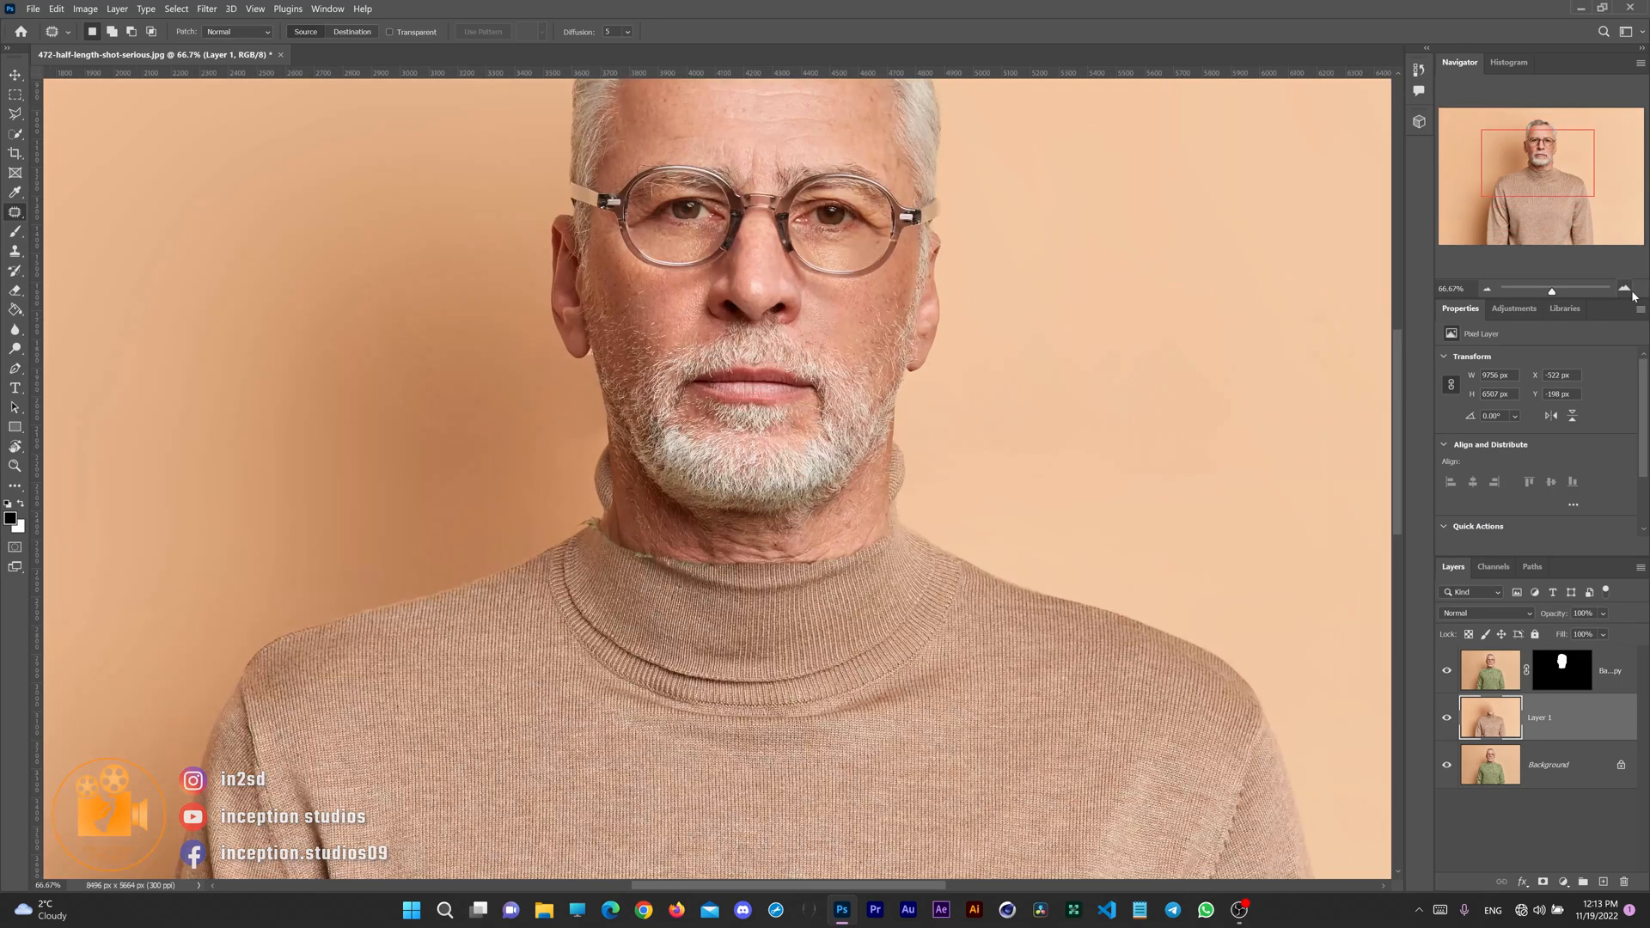
pyautogui.click(1624, 289)
pyautogui.click(1496, 672)
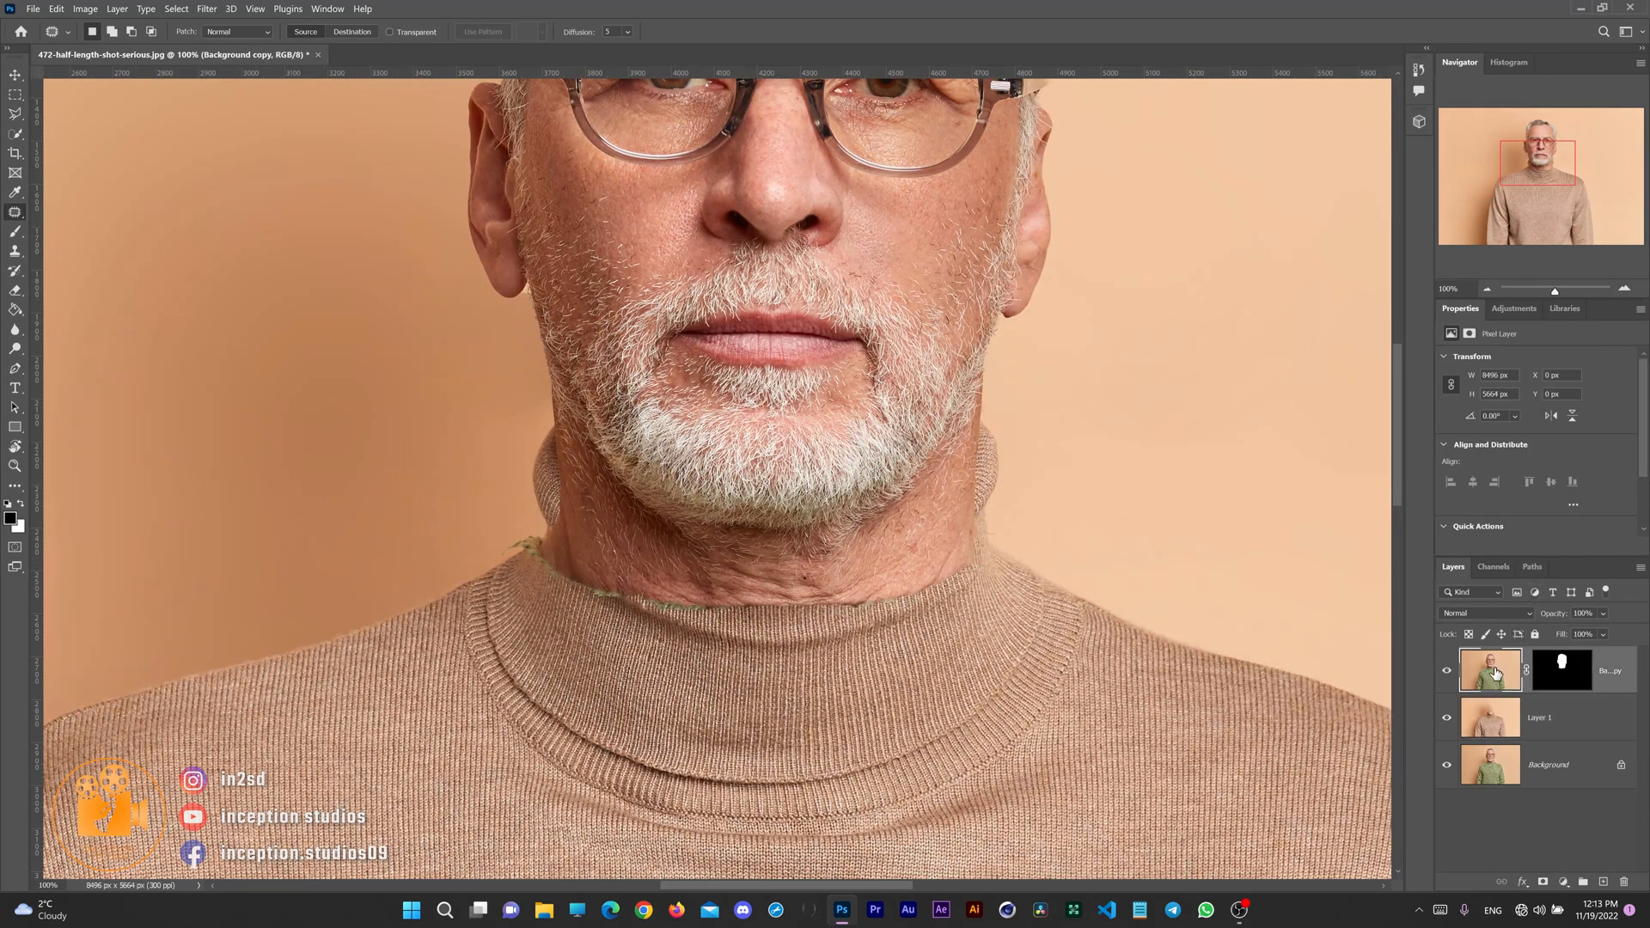
pyautogui.moveTo(1637, 634); pyautogui.dragTo(1614, 636)
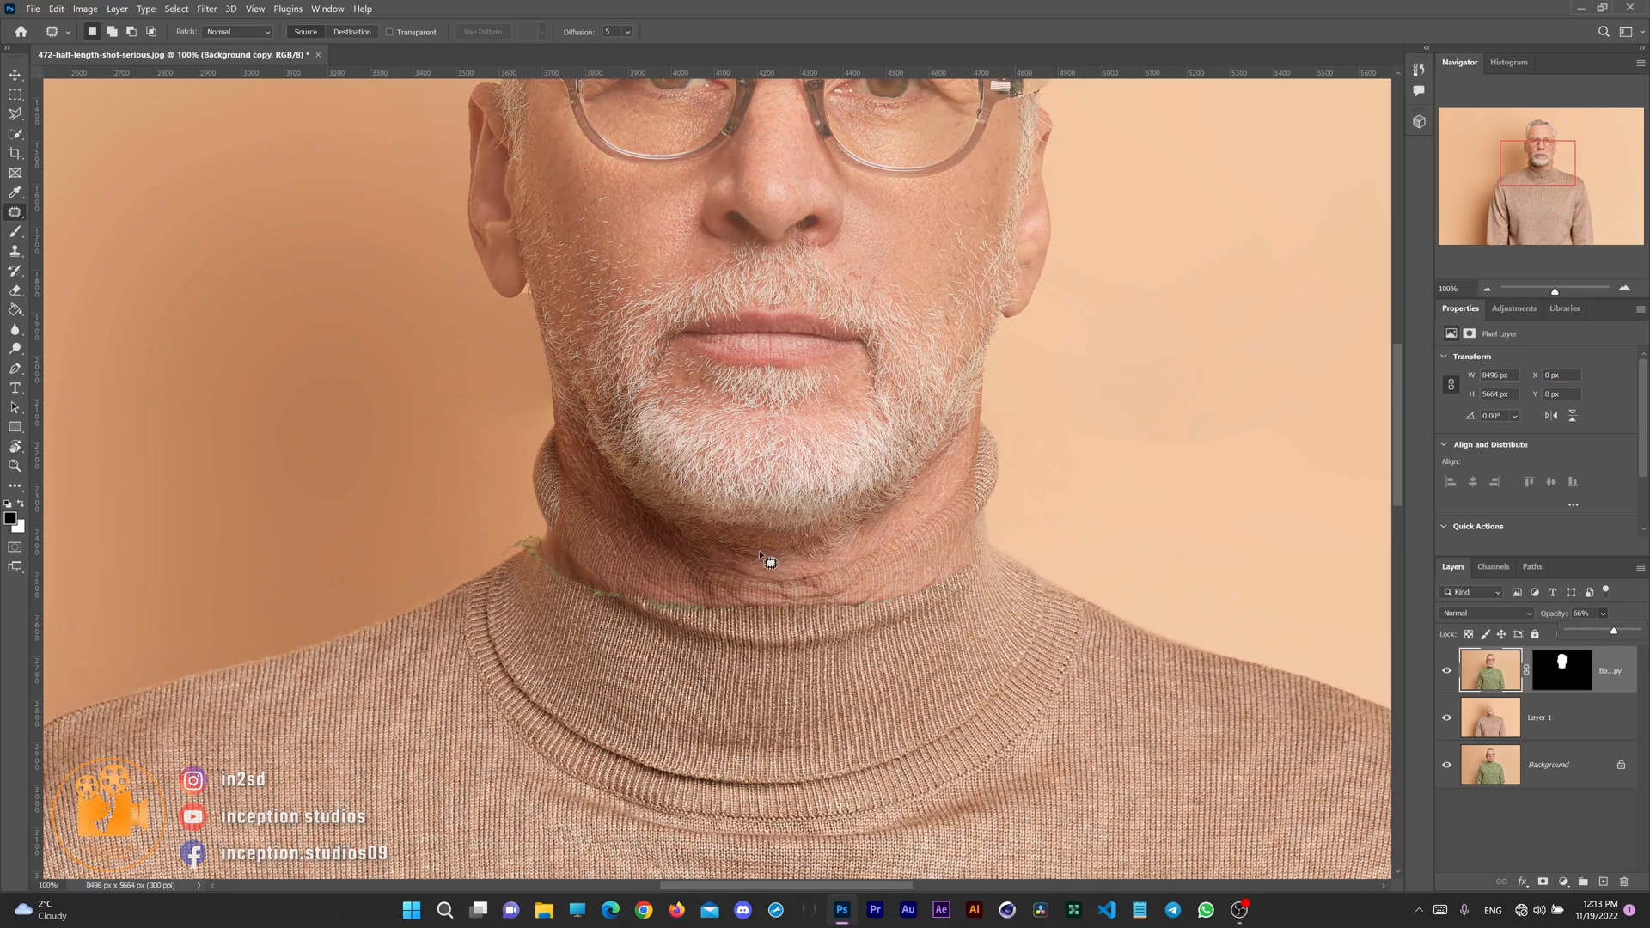
pyautogui.click(1485, 669)
# - Paint black on the Background copy mask with the Brush tool to reveal the turtleneck collar on the image's right side
pyautogui.click(1572, 672)
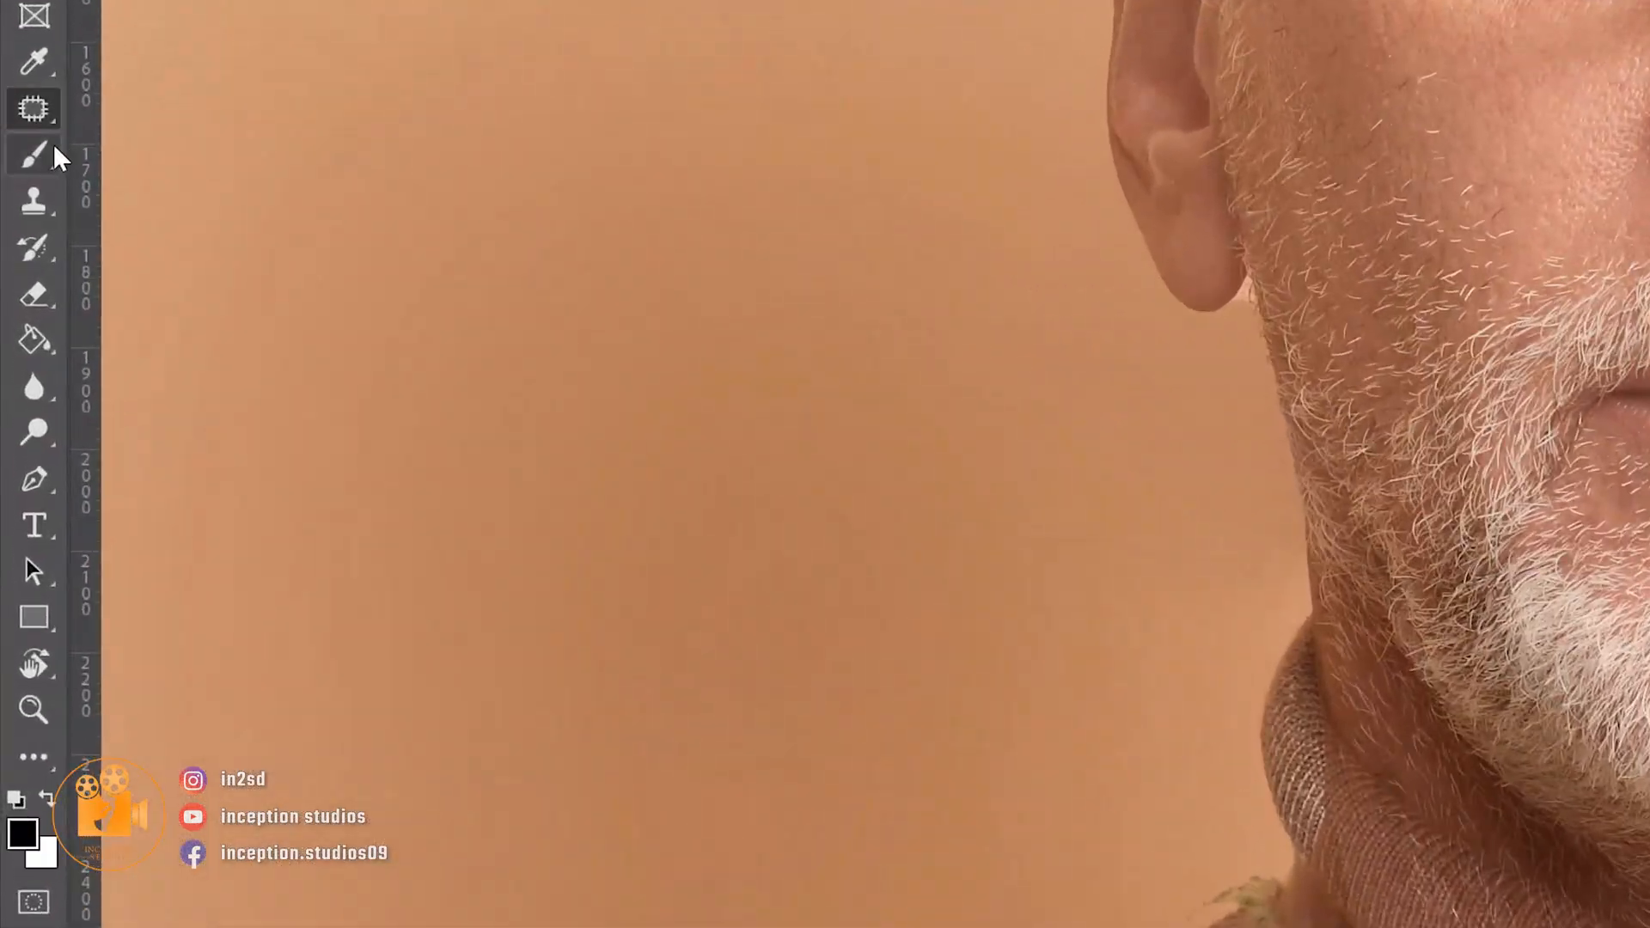
pyautogui.rightClick(15, 231)
pyautogui.click(206, 155)
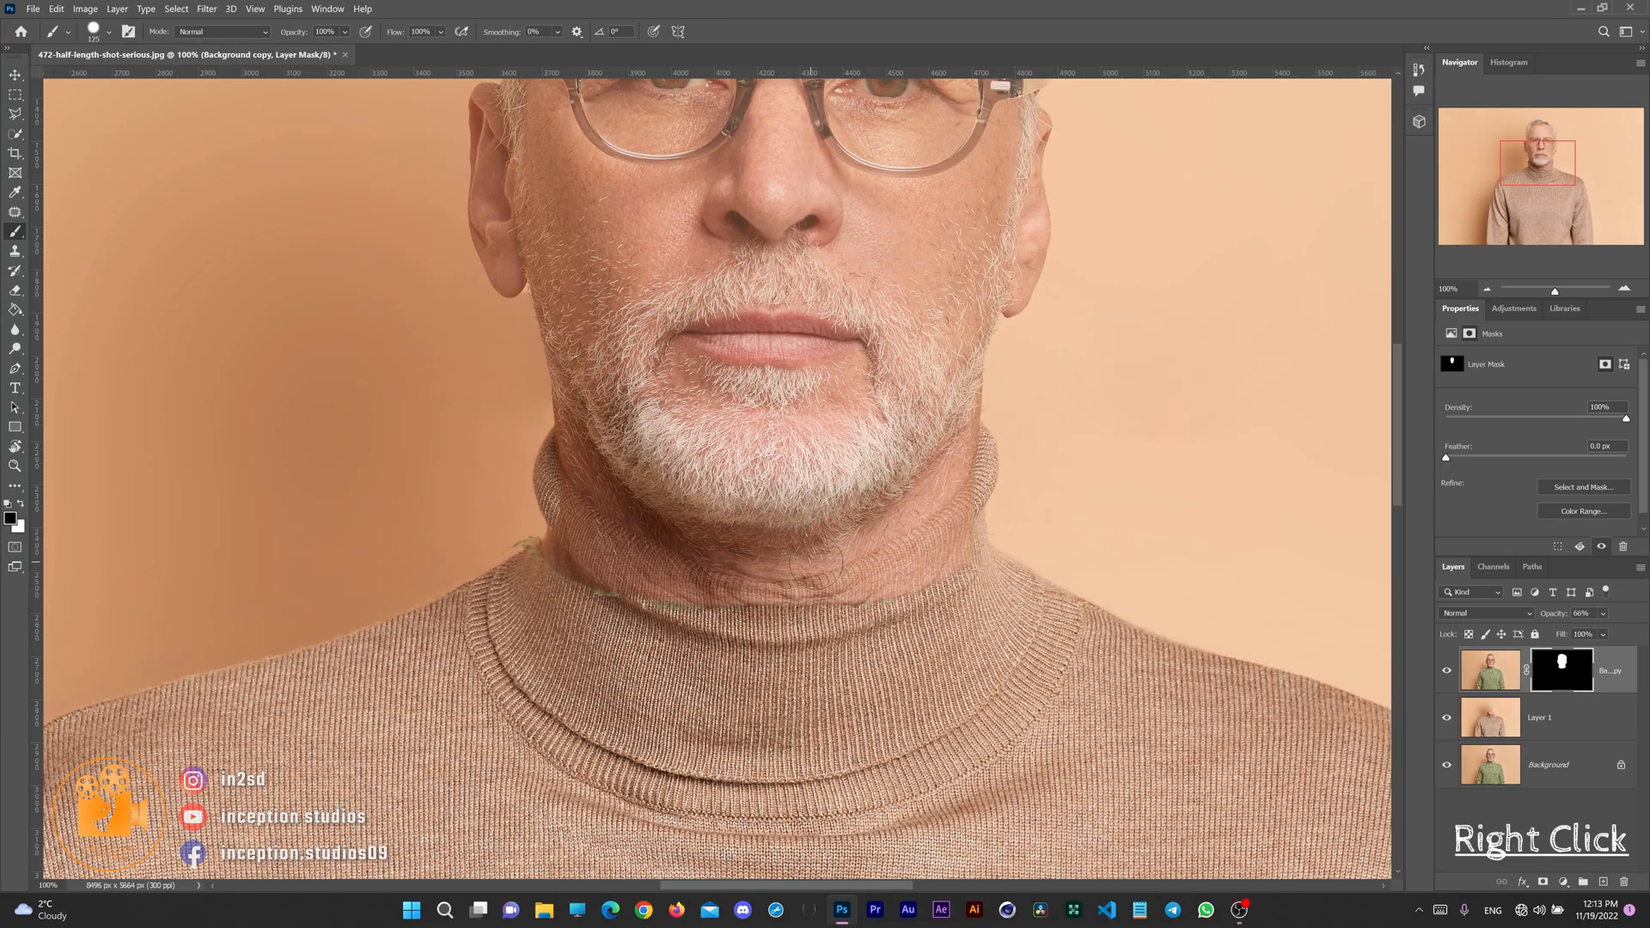
pyautogui.rightClick(851, 563)
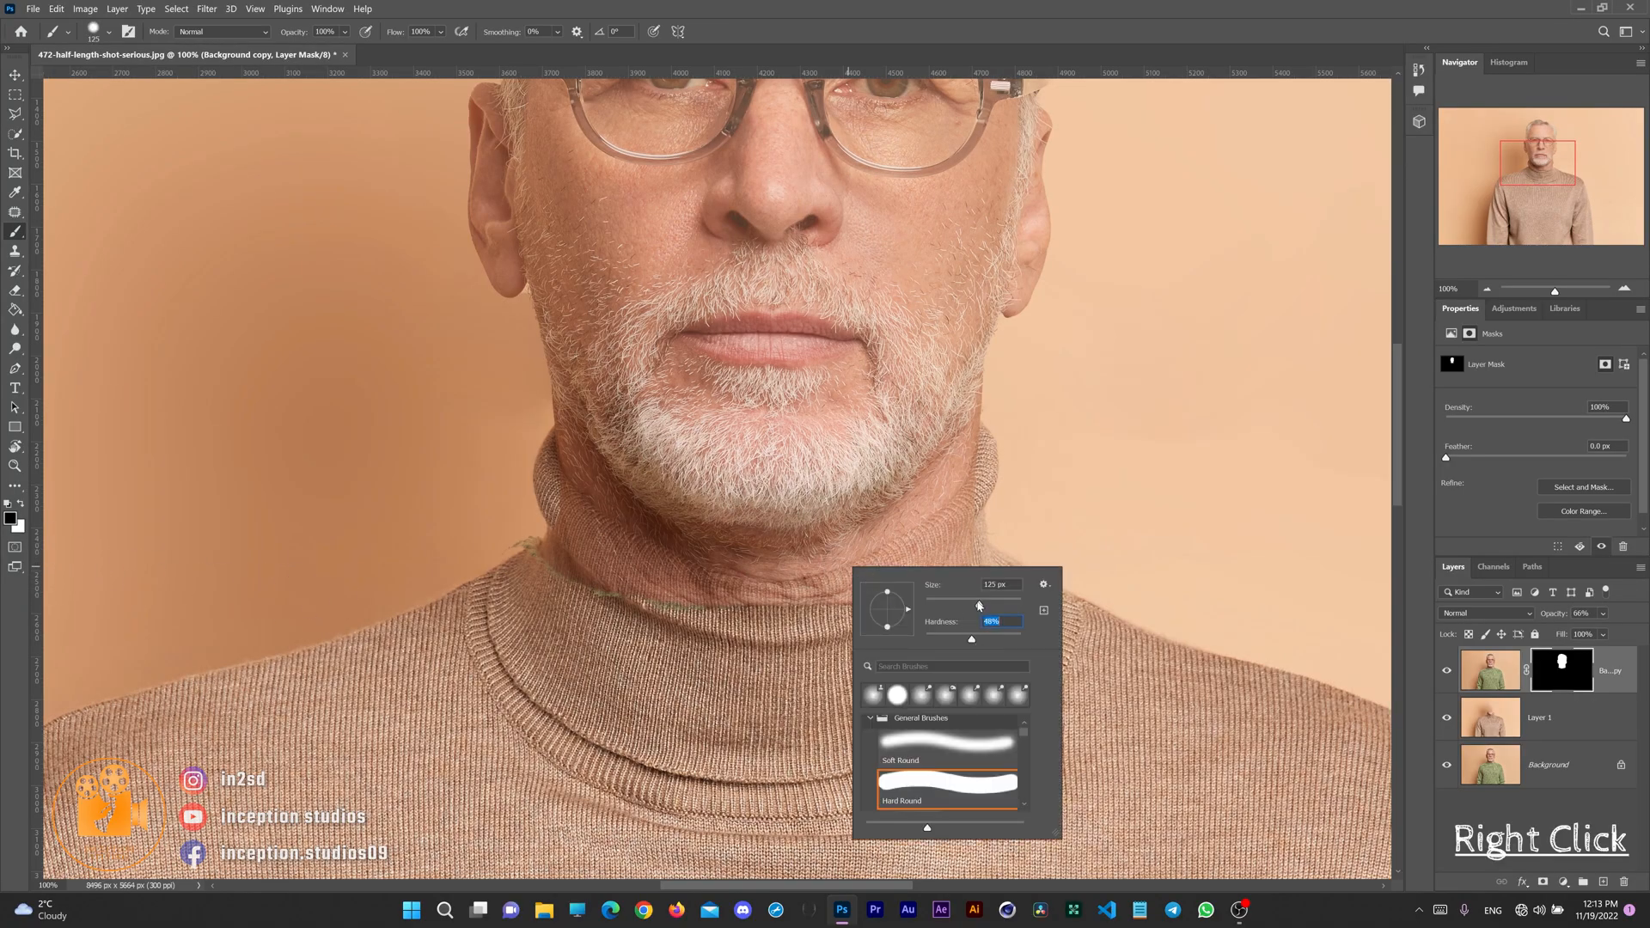
pyautogui.click(990, 485)
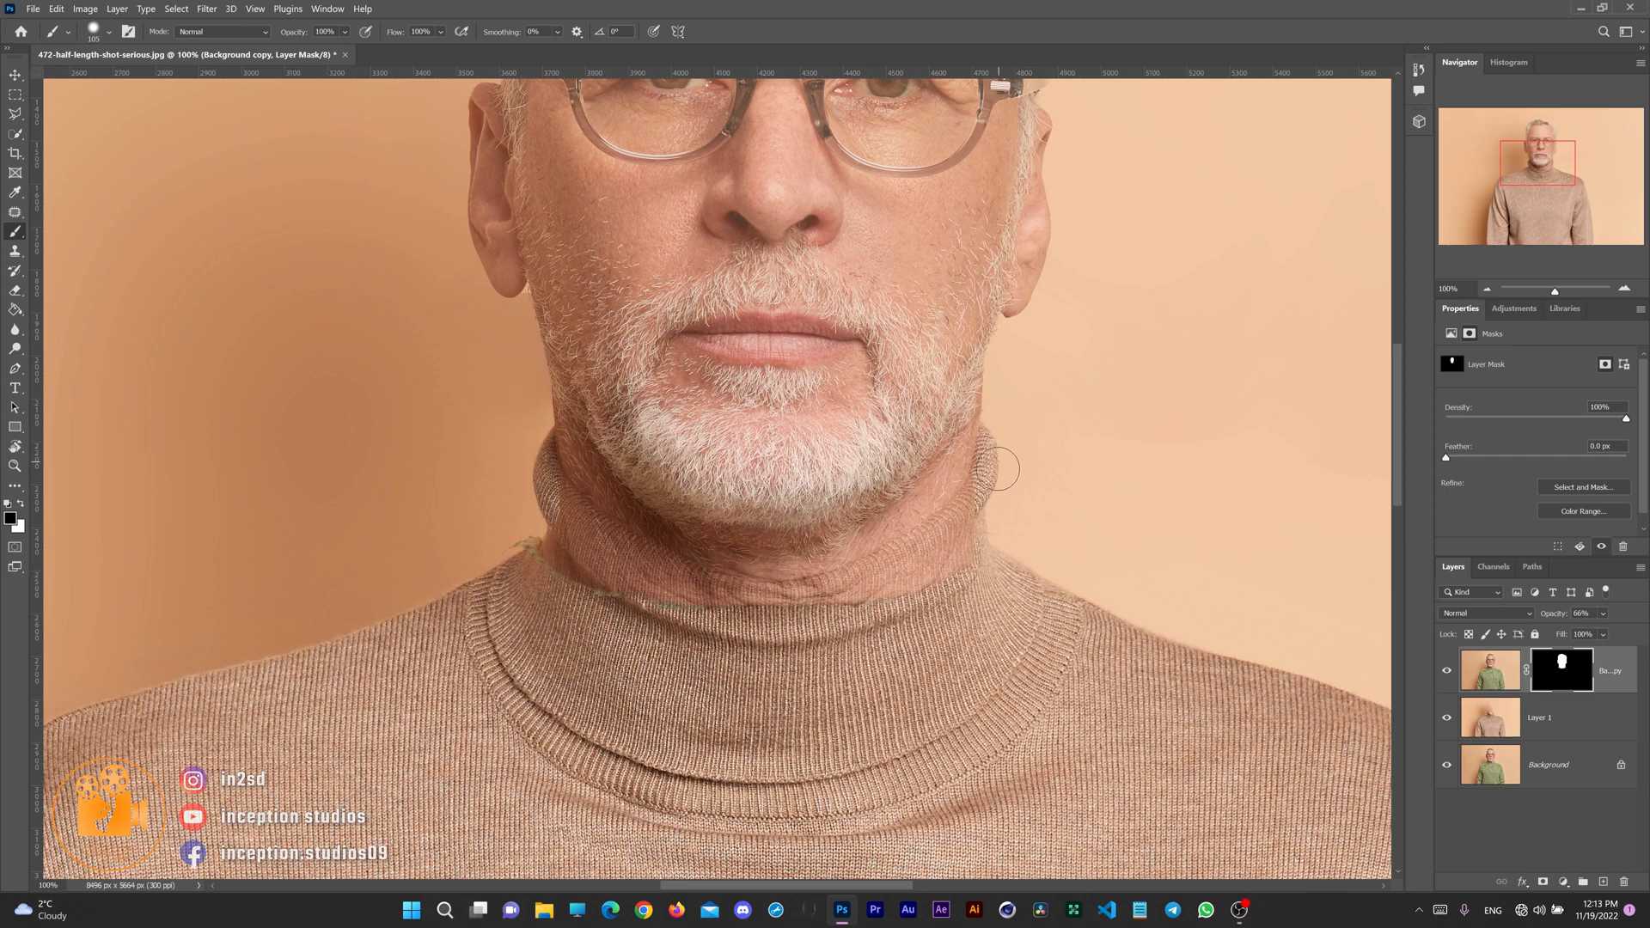
pyautogui.moveTo(991, 498); pyautogui.dragTo(895, 582)
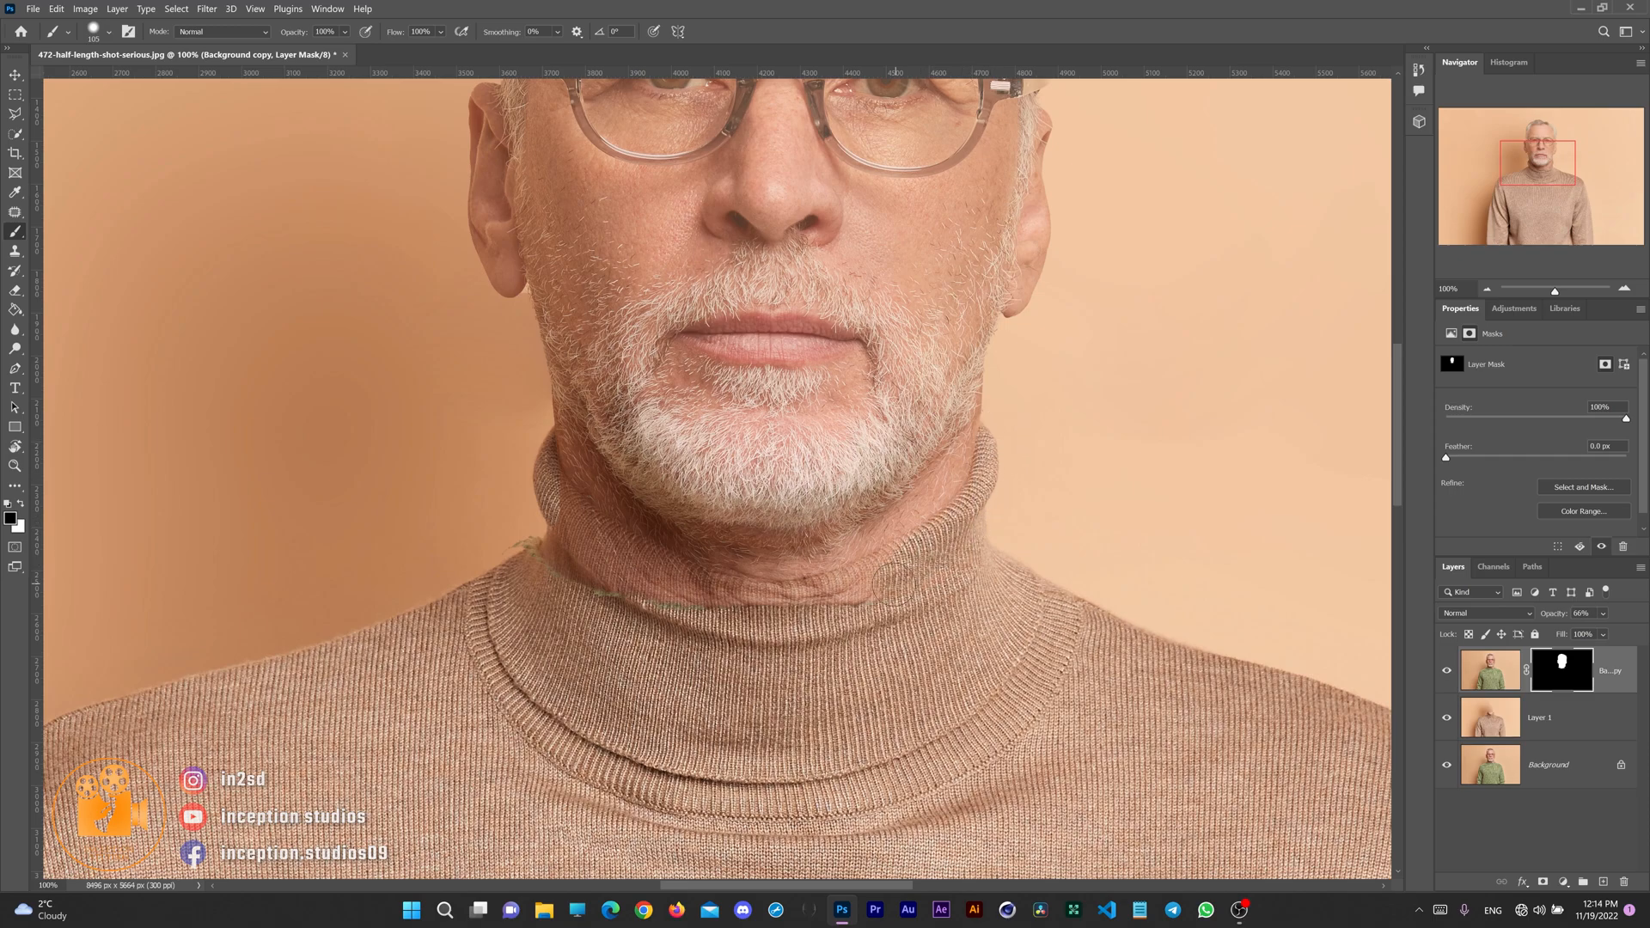
# - Paint black on the mask along the rest of the collar edge, removing the overlapping neck skin and green sweater remnants
pyautogui.hotkey('ctrl', '+')
pyautogui.hotkey('ctrl', '+')
pyautogui.moveTo(1337, 679); pyautogui.dragTo(1128, 487)
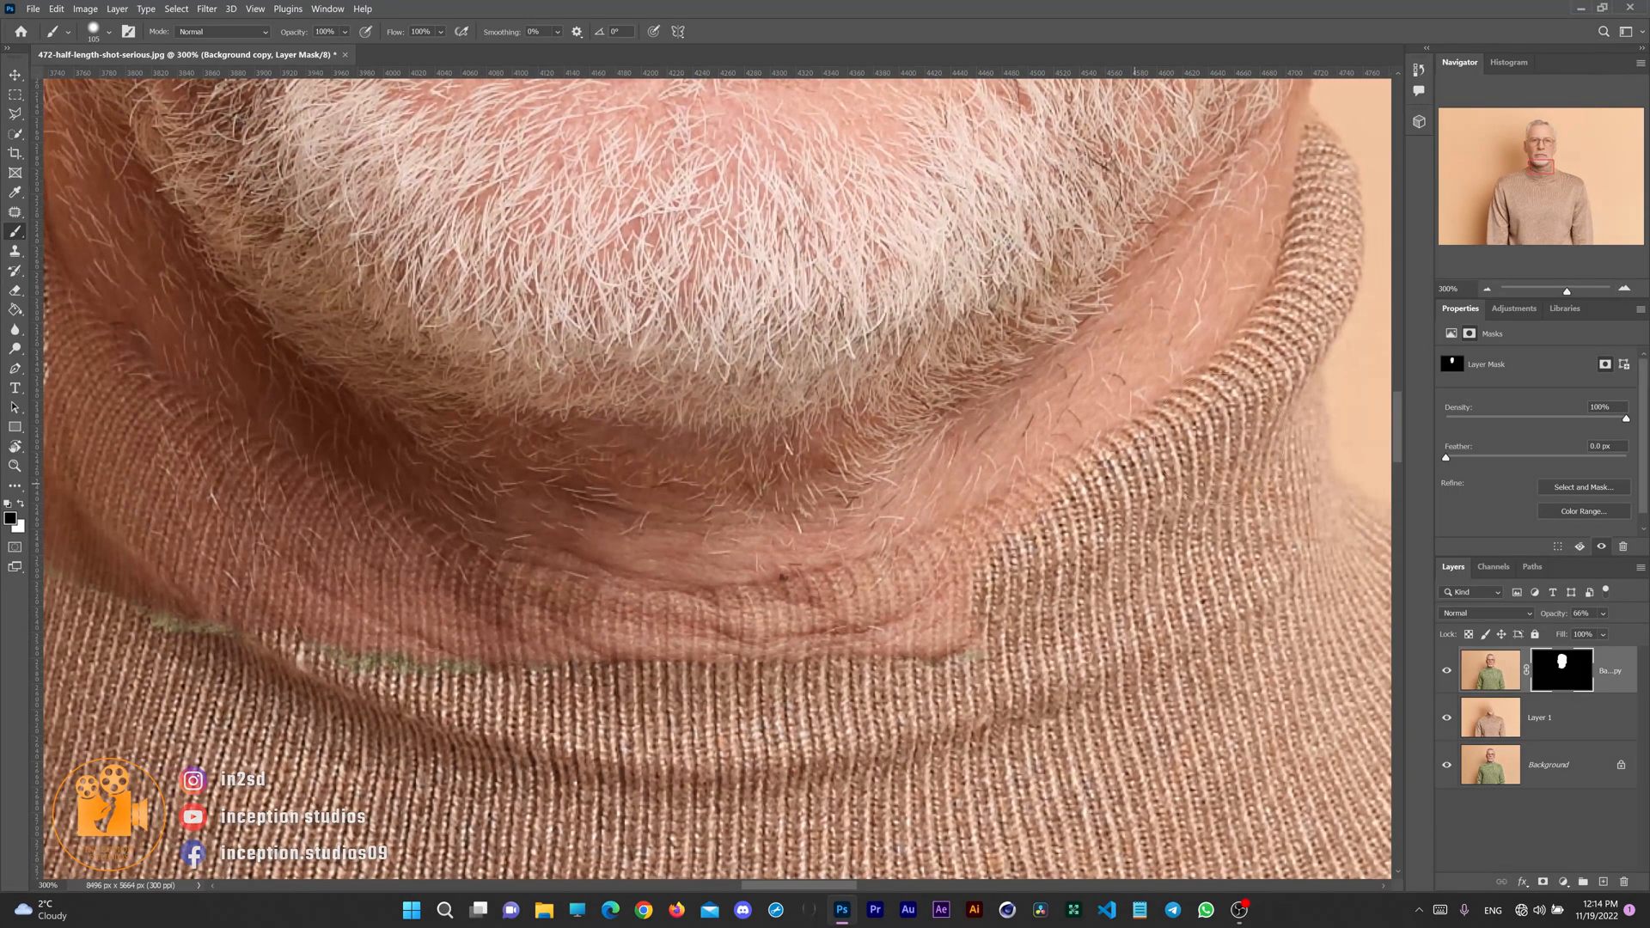
pyautogui.moveTo(1268, 398)
pyautogui.mouseDown()
pyautogui.moveTo(1078, 461)
pyautogui.moveTo(941, 585)
pyautogui.moveTo(554, 645)
pyautogui.moveTo(395, 606)
pyautogui.moveTo(305, 554)
pyautogui.moveTo(215, 550)
pyautogui.mouseUp()
pyautogui.moveTo(491, 663); pyautogui.dragTo(1034, 723)
pyautogui.moveTo(675, 593)
pyautogui.mouseDown()
pyautogui.moveTo(636, 572)
pyautogui.moveTo(747, 584)
pyautogui.moveTo(632, 430)
pyautogui.mouseUp()
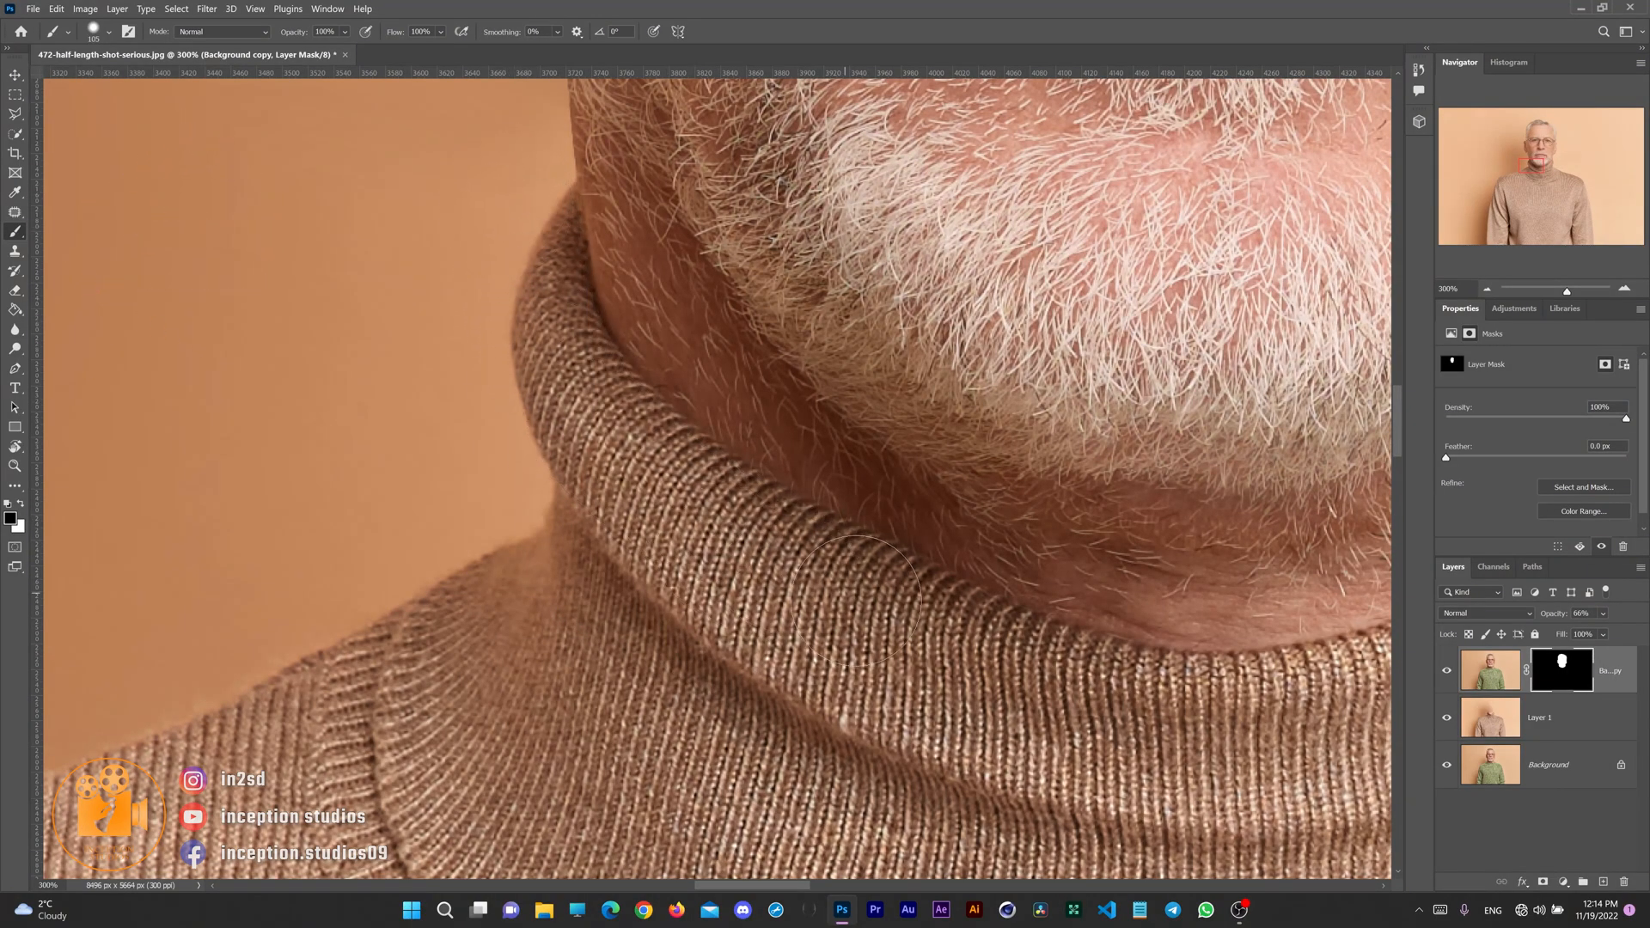
pyautogui.moveTo(1022, 666); pyautogui.dragTo(703, 633)
pyautogui.moveTo(1061, 692); pyautogui.dragTo(634, 672)
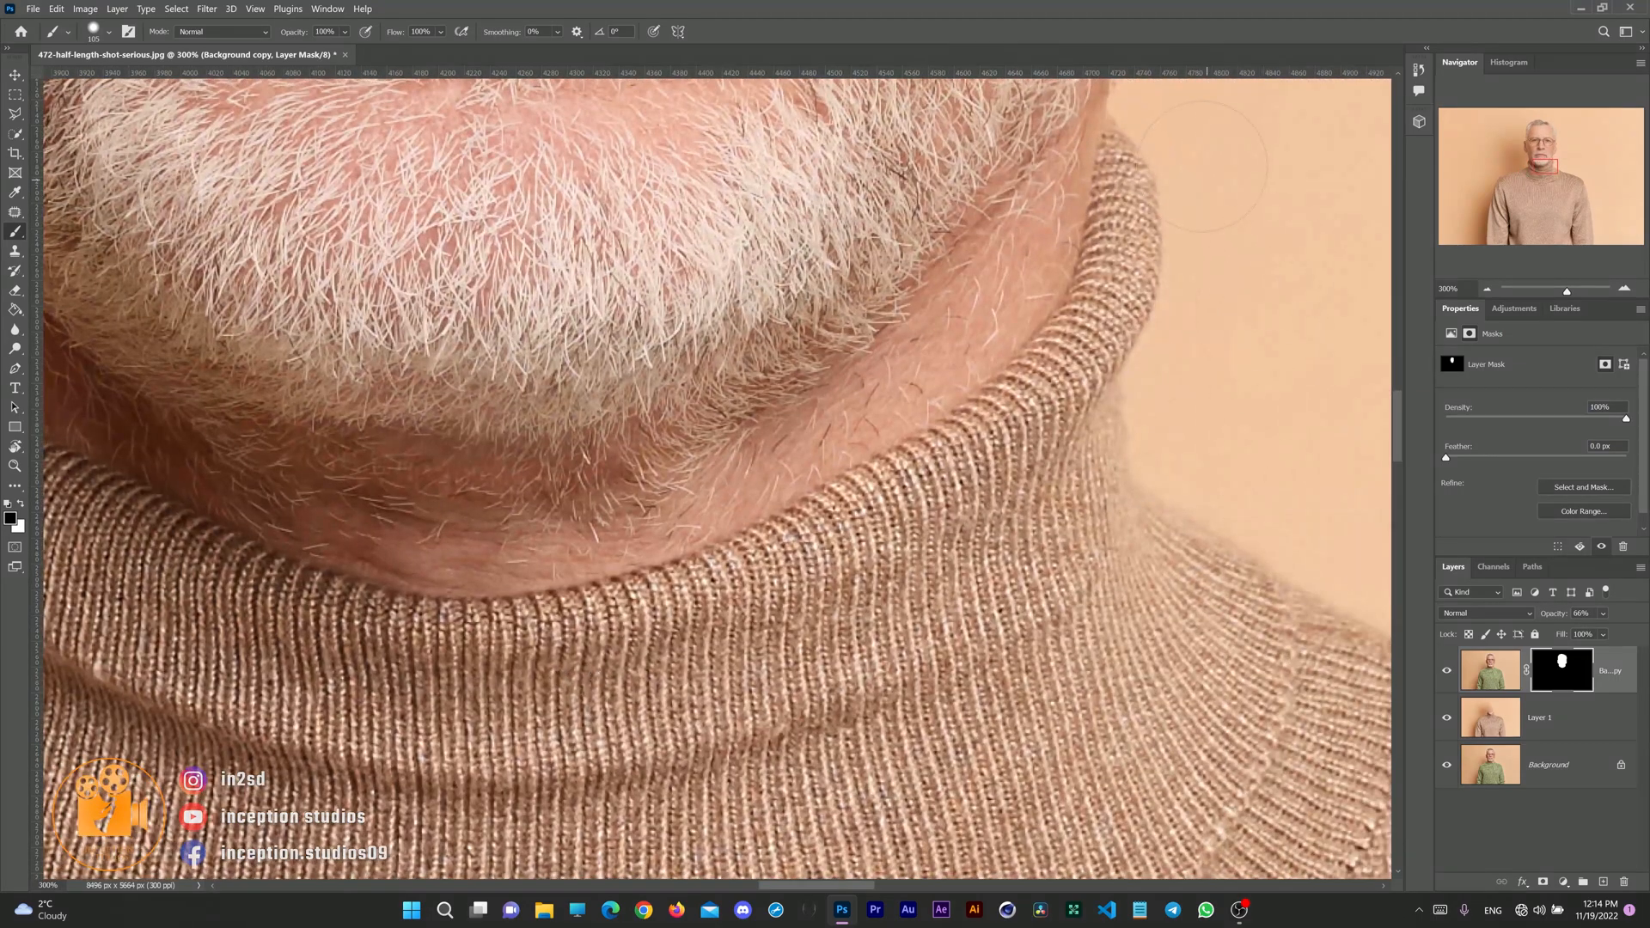
# - Restore the Background copy layer's opacity to 100% and check the collar edge, swapping the foreground and background colours
pyautogui.click(1480, 662)
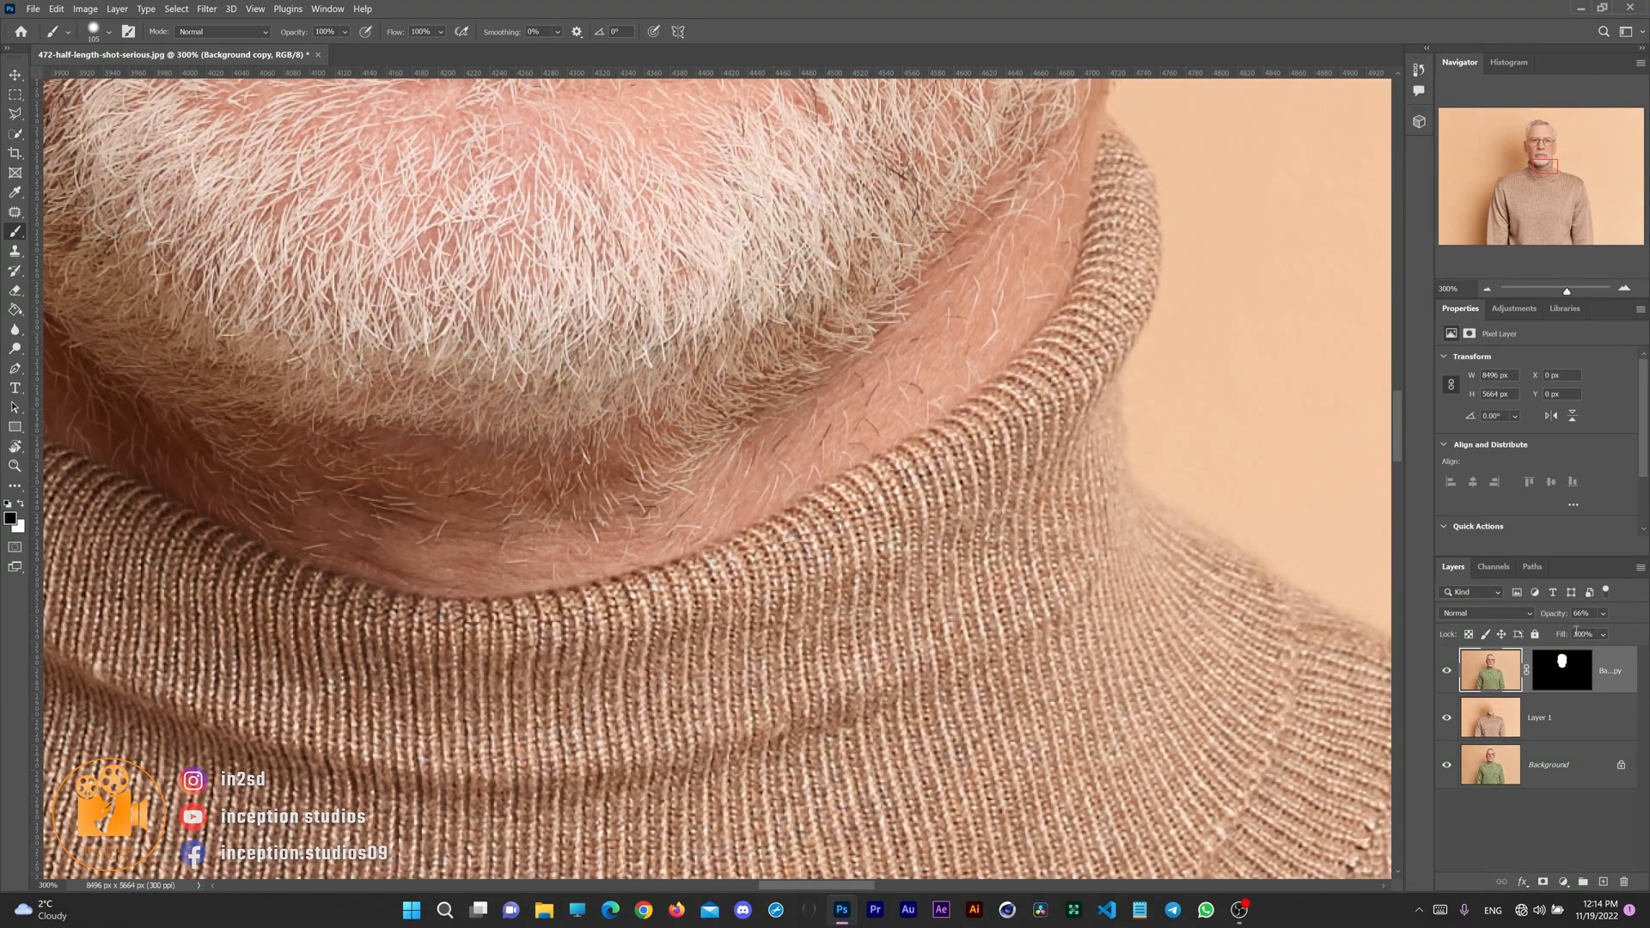
pyautogui.click(1603, 613)
pyautogui.moveTo(1613, 638); pyautogui.dragTo(1630, 638)
pyautogui.moveTo(1047, 516); pyautogui.dragTo(1174, 610)
pyautogui.press('x')
pyautogui.moveTo(1276, 276); pyautogui.dragTo(953, 727)
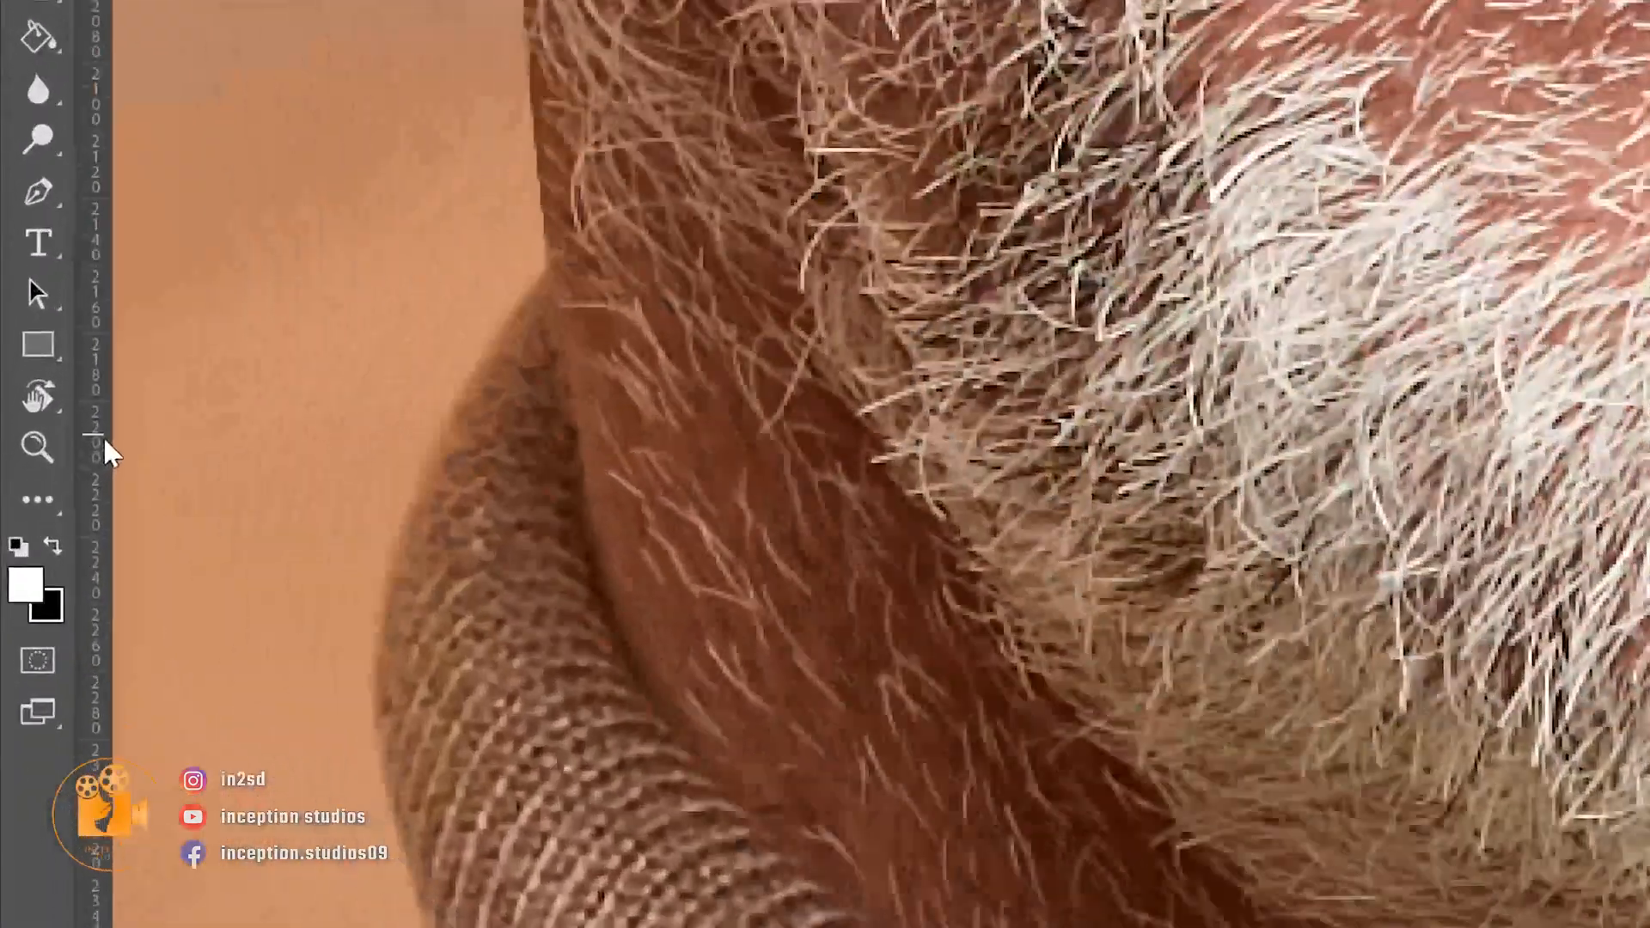
# - Add a Color Balance adjustment layer above Background copy with midtones Cyan–Red -9, Magenta–Green -6 and Yellow–Blue -2
pyautogui.click(15, 465)
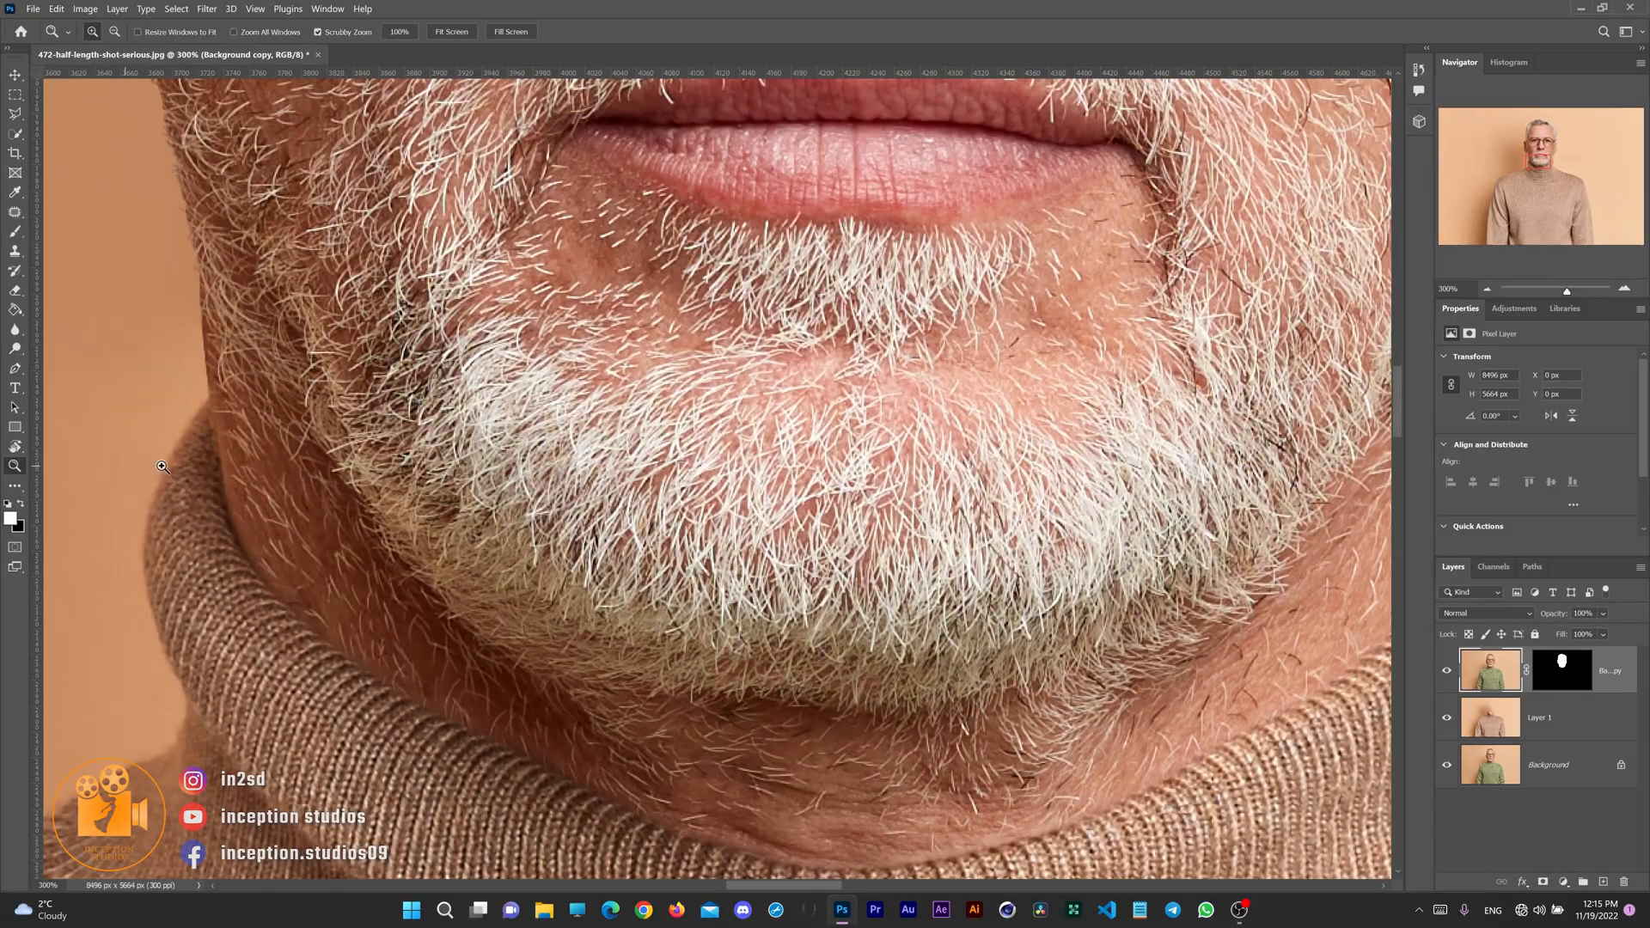
pyautogui.rightClick(666, 448)
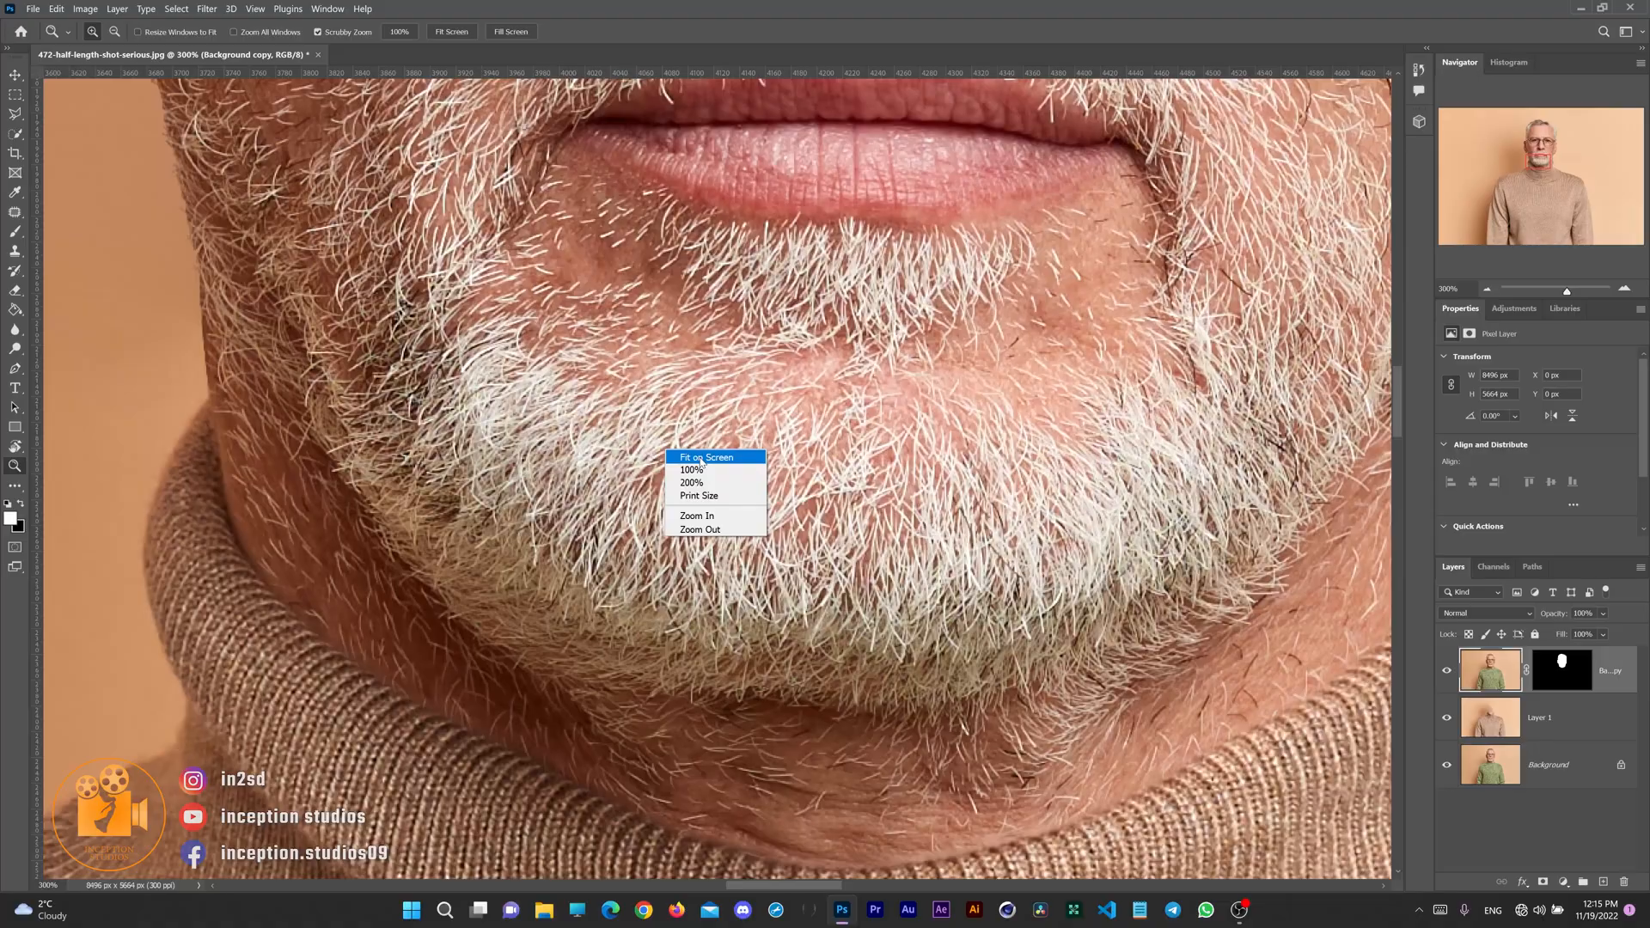
pyautogui.click(604, 382)
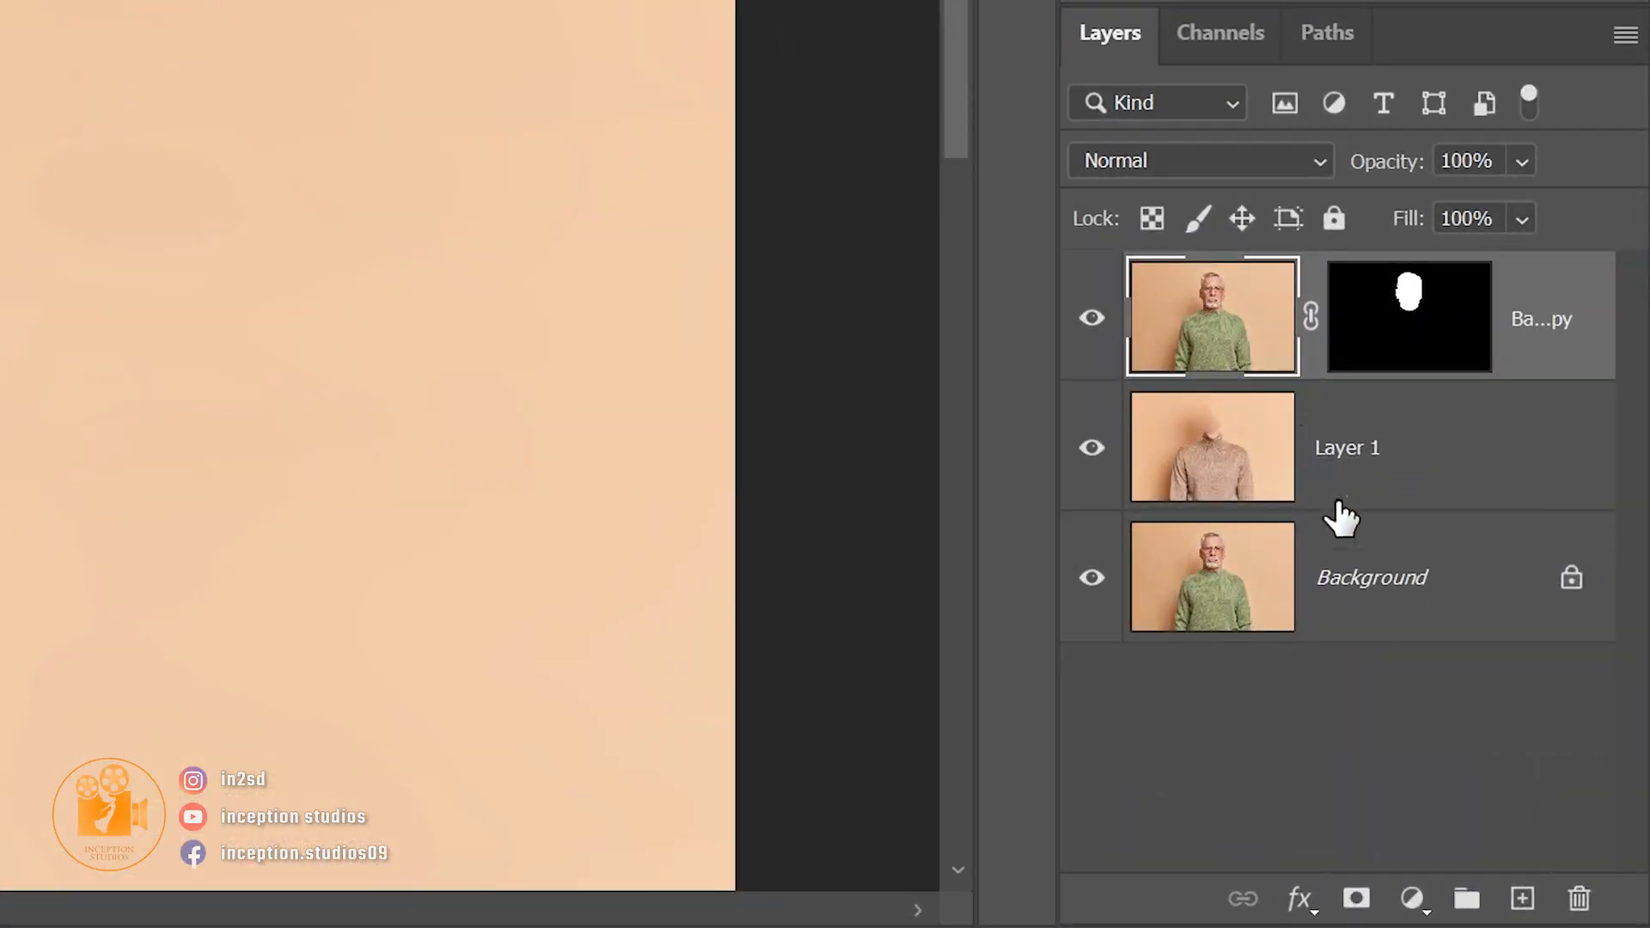
pyautogui.click(1563, 881)
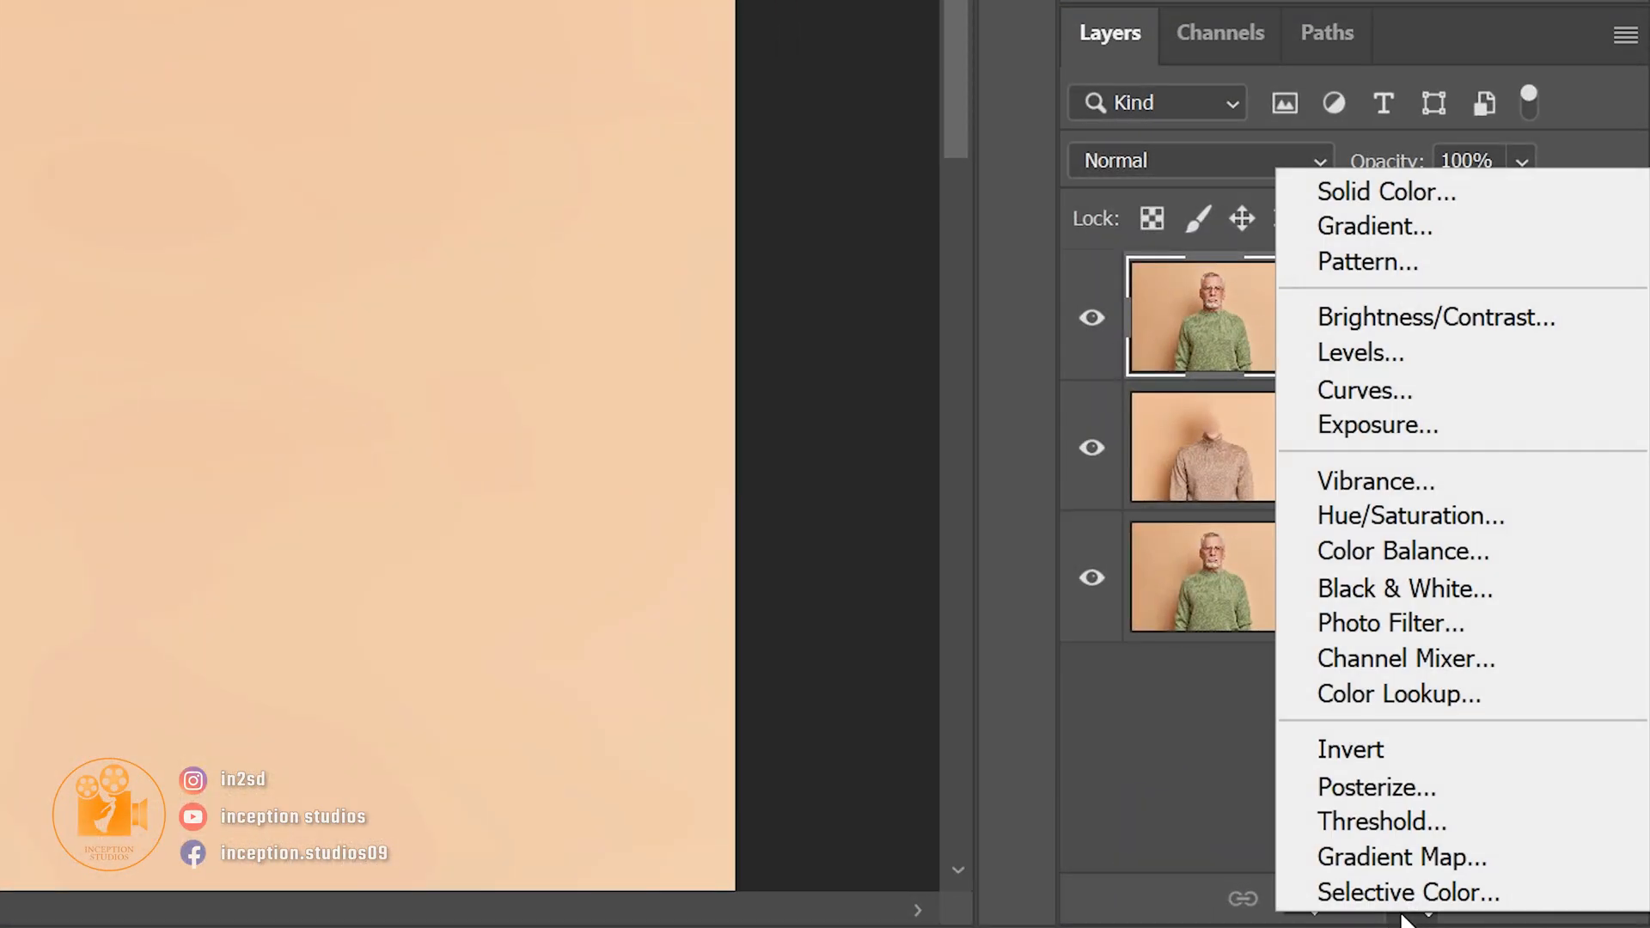
pyautogui.click(1478, 557)
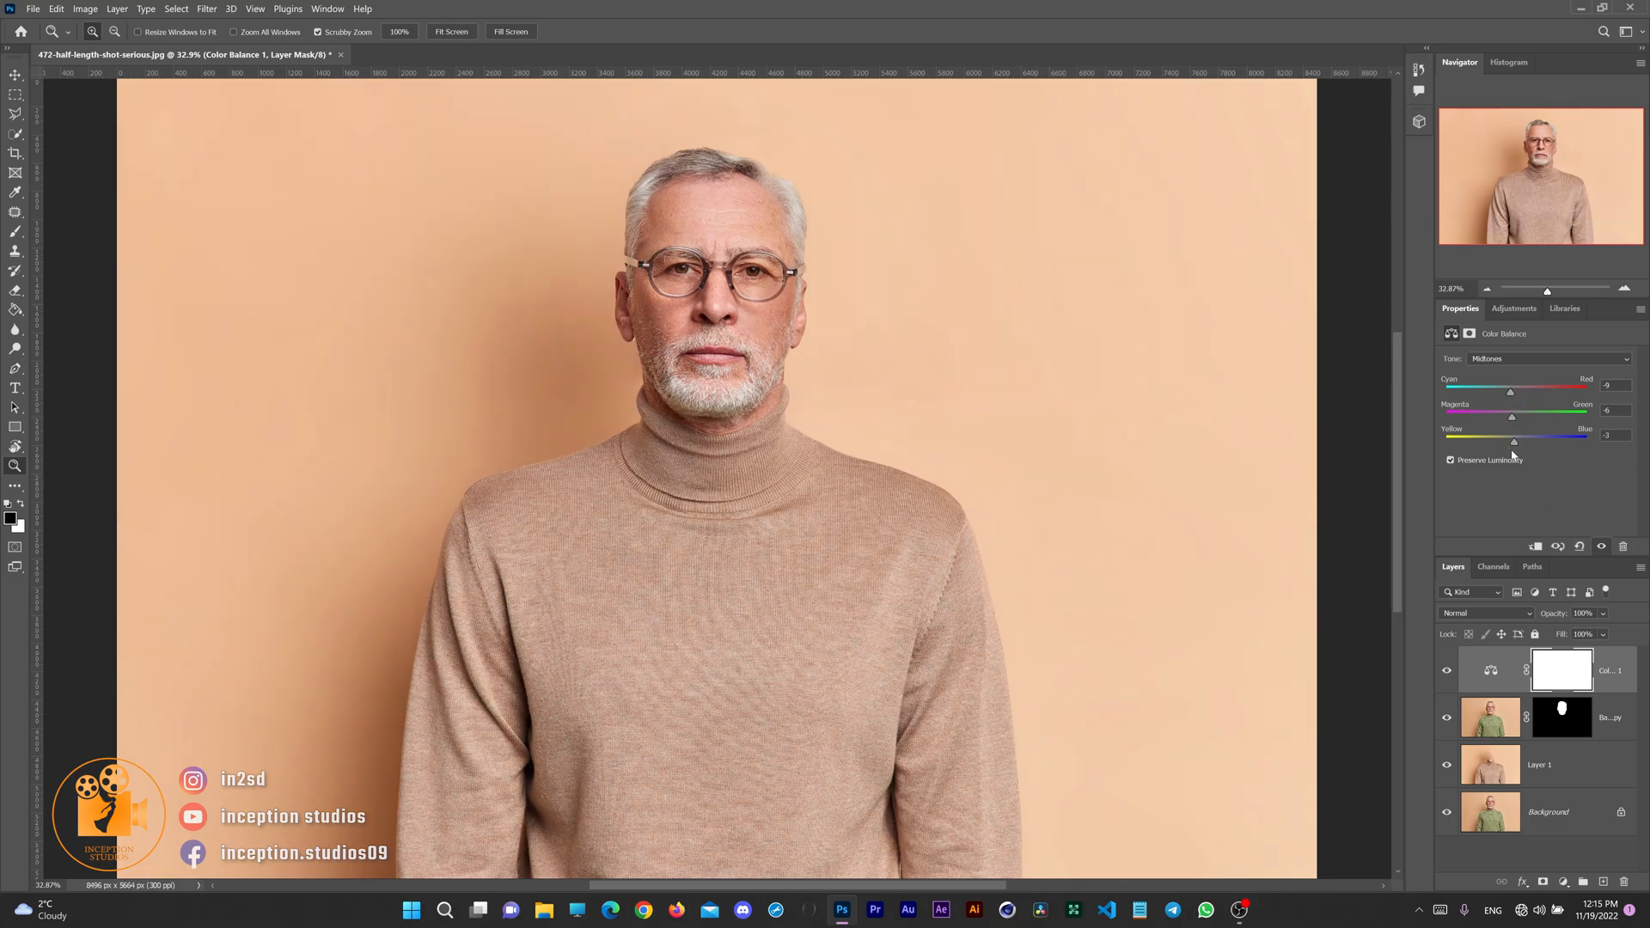
# - Compare the finished composite with the original photo by toggling the layers' visibility
pyautogui.click(1445, 681)
pyautogui.click(1446, 681)
pyautogui.click(1450, 670)
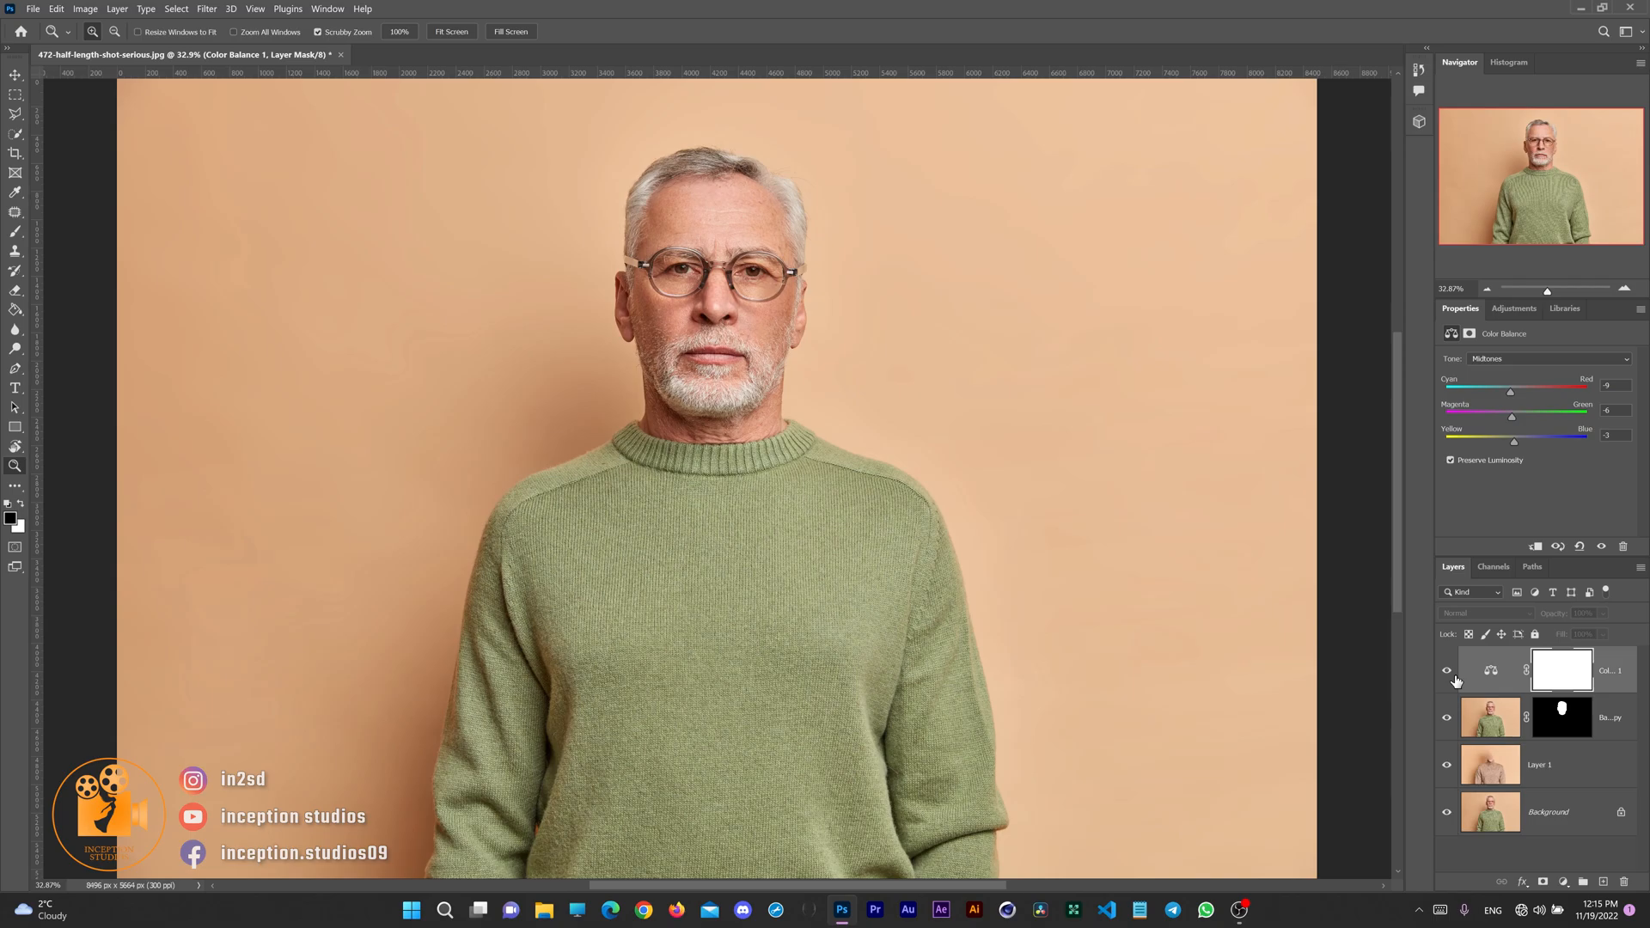
pyautogui.click(1447, 671)
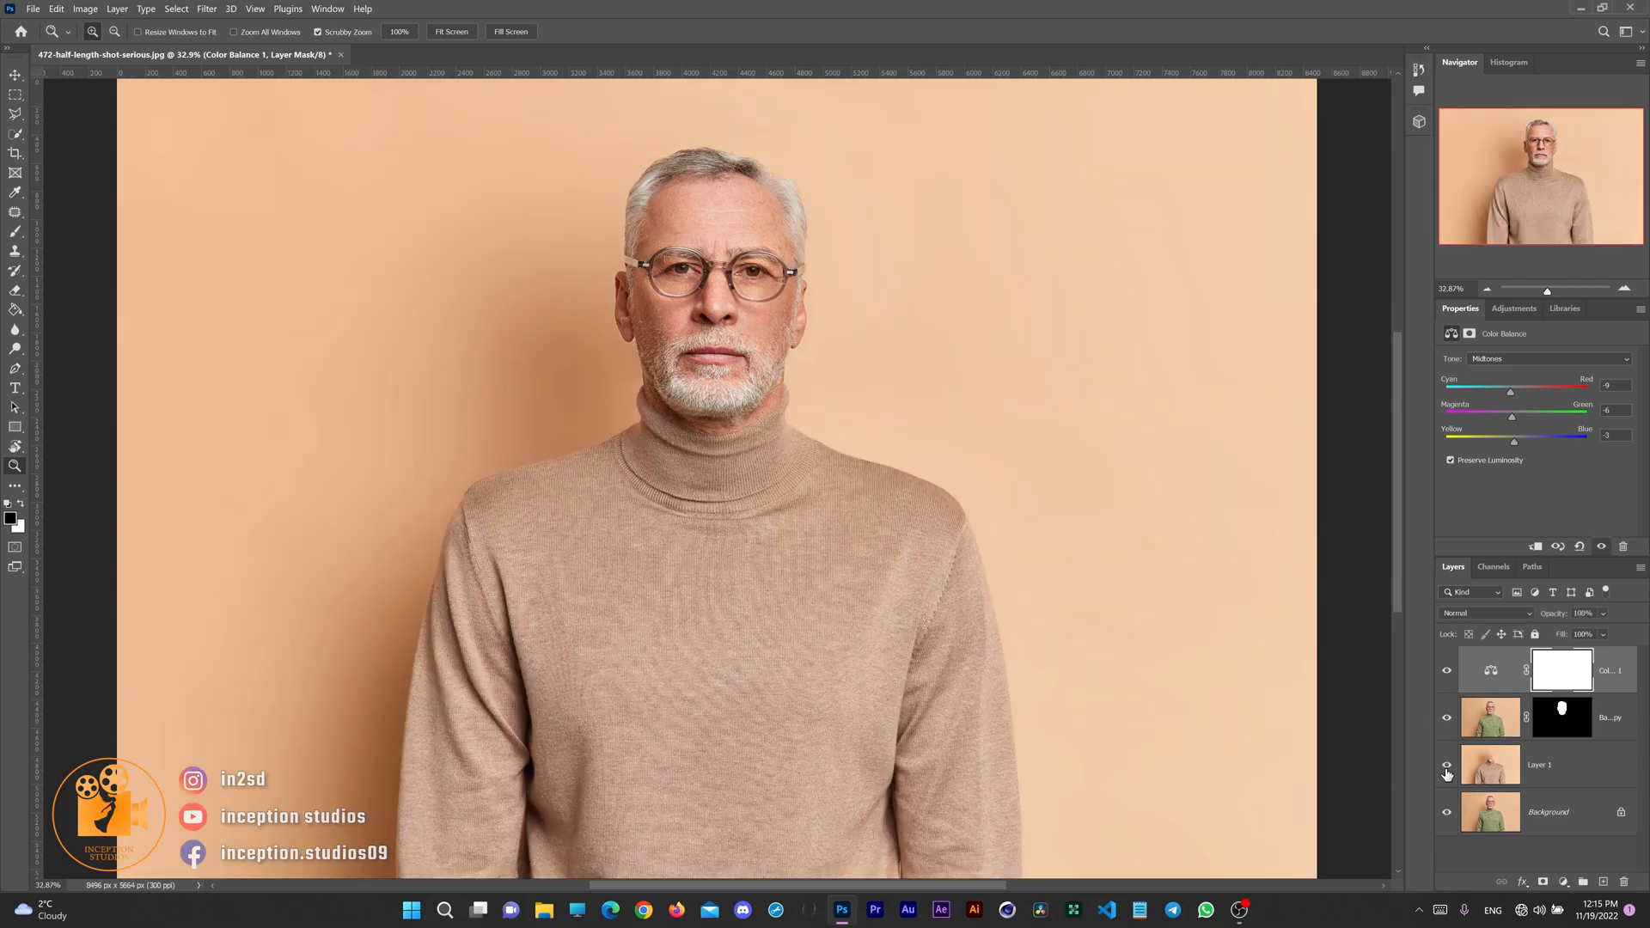
pyautogui.click(1451, 669)
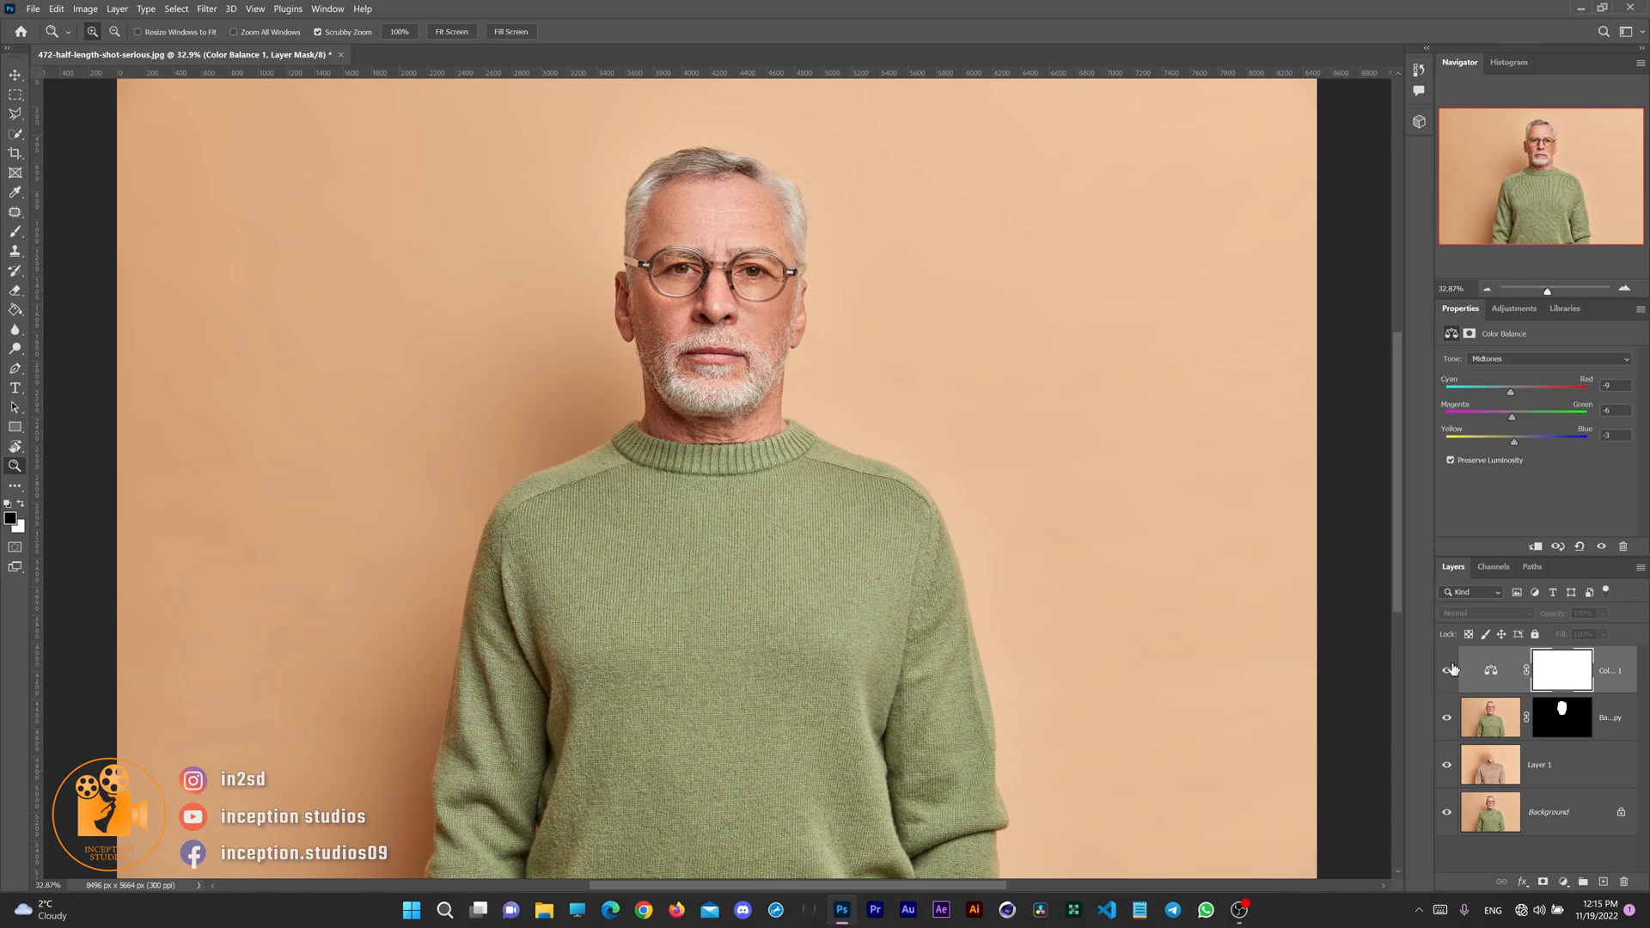
pyautogui.click(1449, 670)
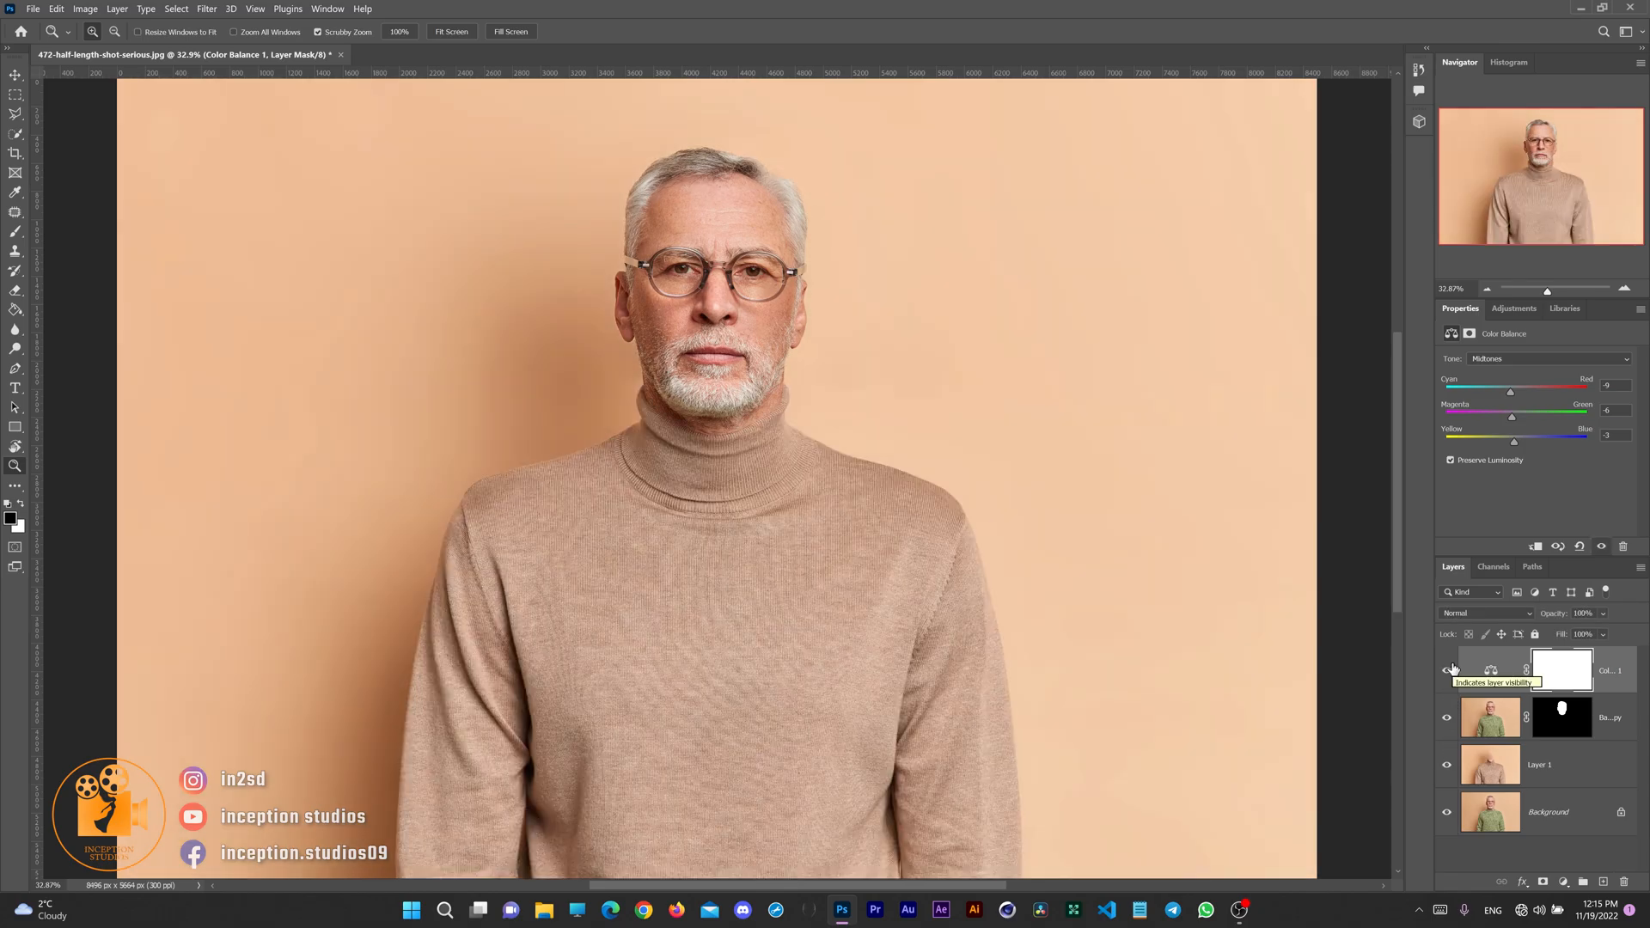